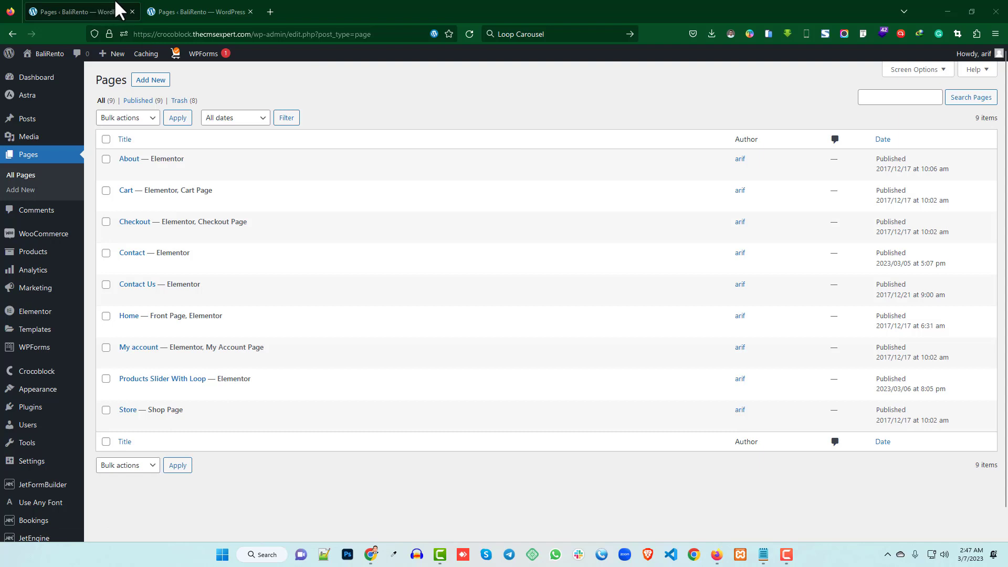
Step: Open the Elementor settings in a new browser tab and check the Loop feature's status among the ongoing experiments
mouse_move(44, 317)
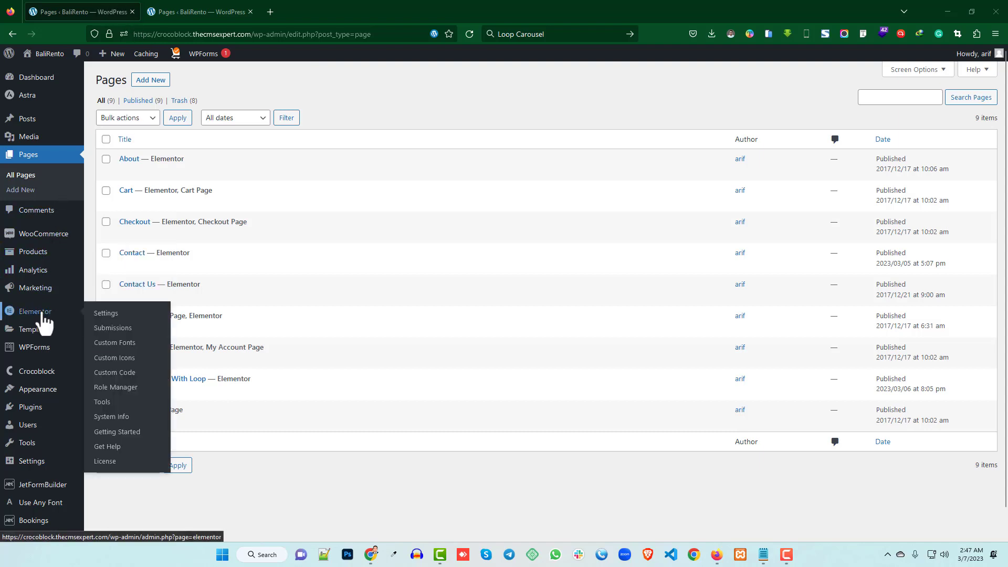
middle_click(113, 313)
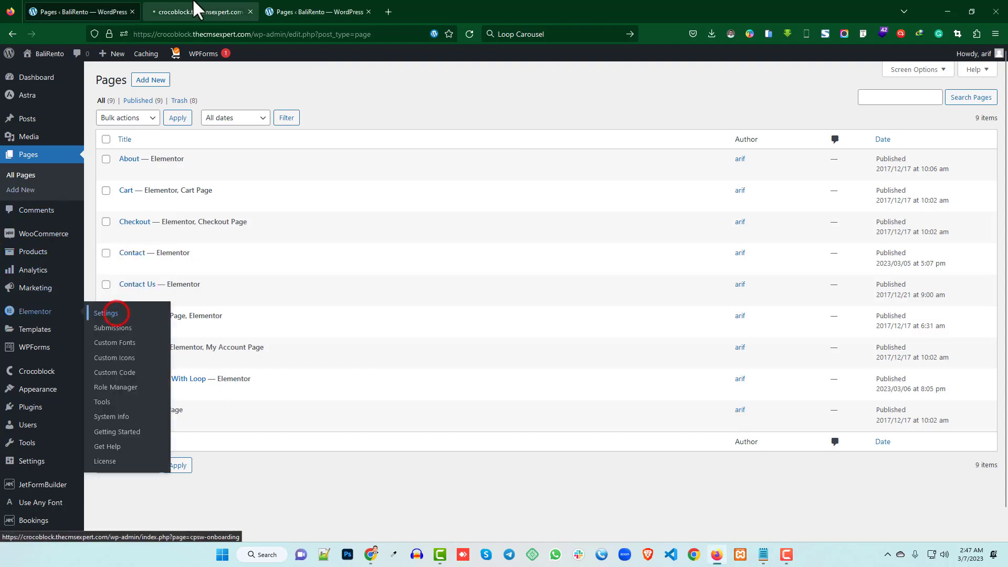
left_click(195, 8)
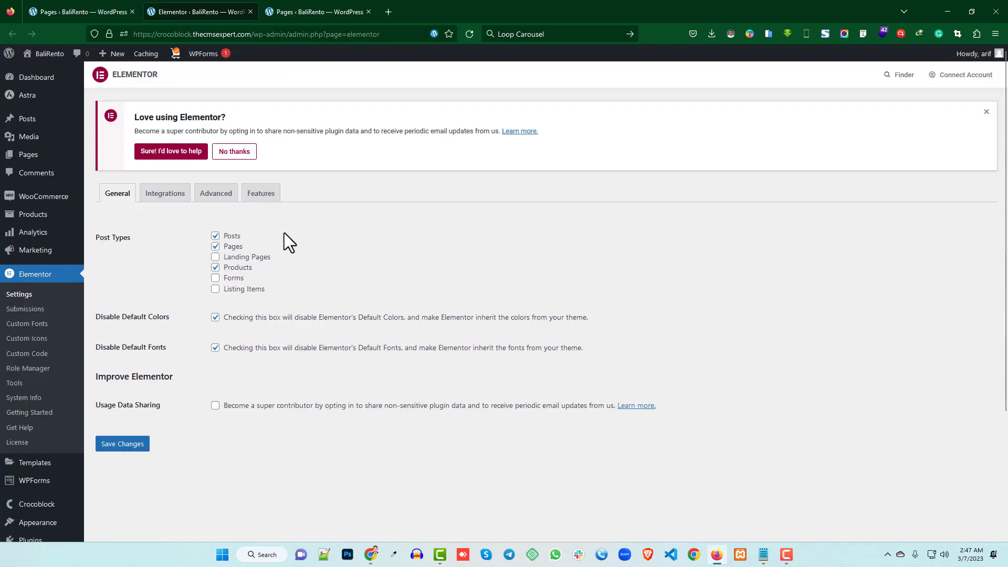
left_click(262, 202)
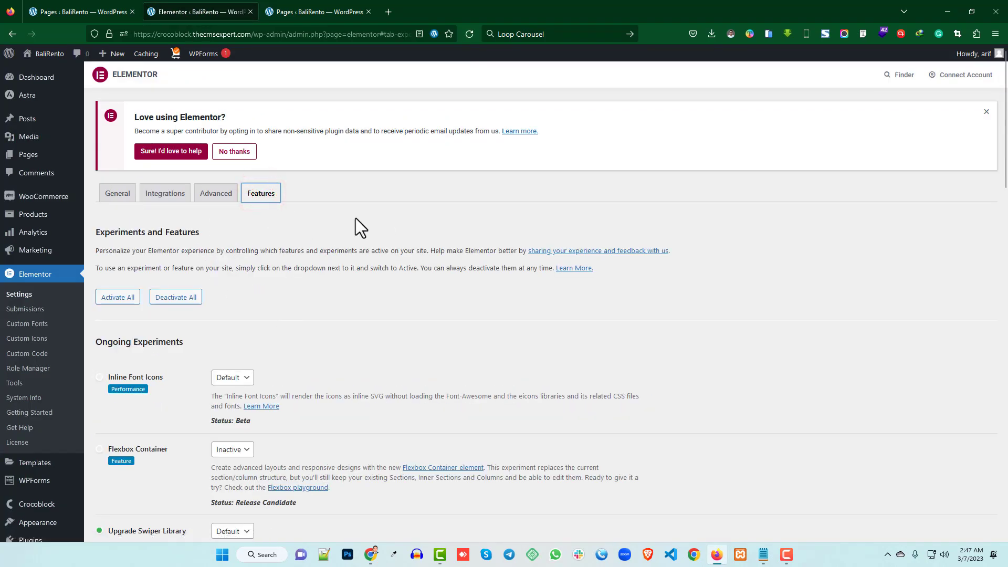
scroll(324, 241, "down", 9)
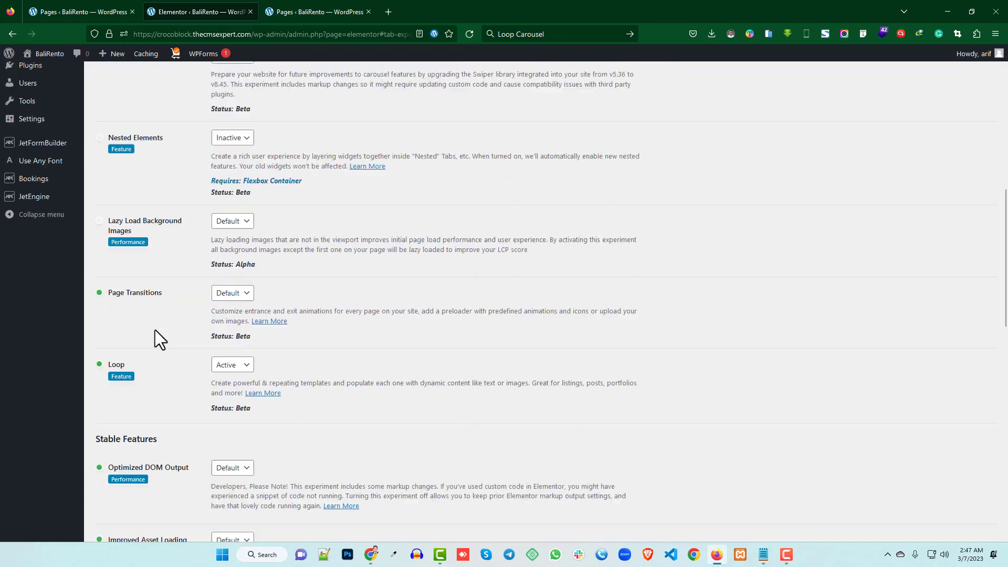
scroll(157, 336, "down", 1)
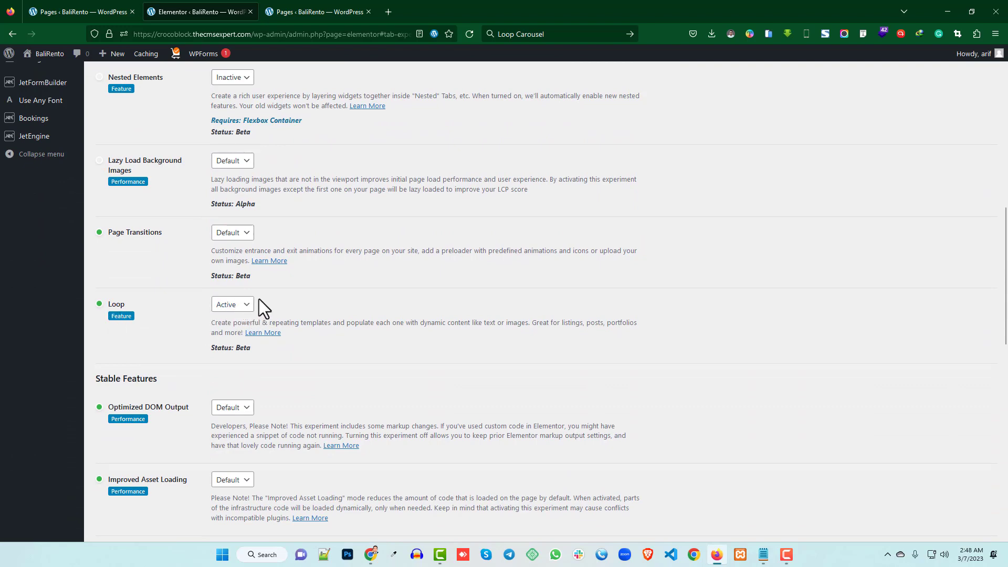
scroll(259, 302, "up", 10)
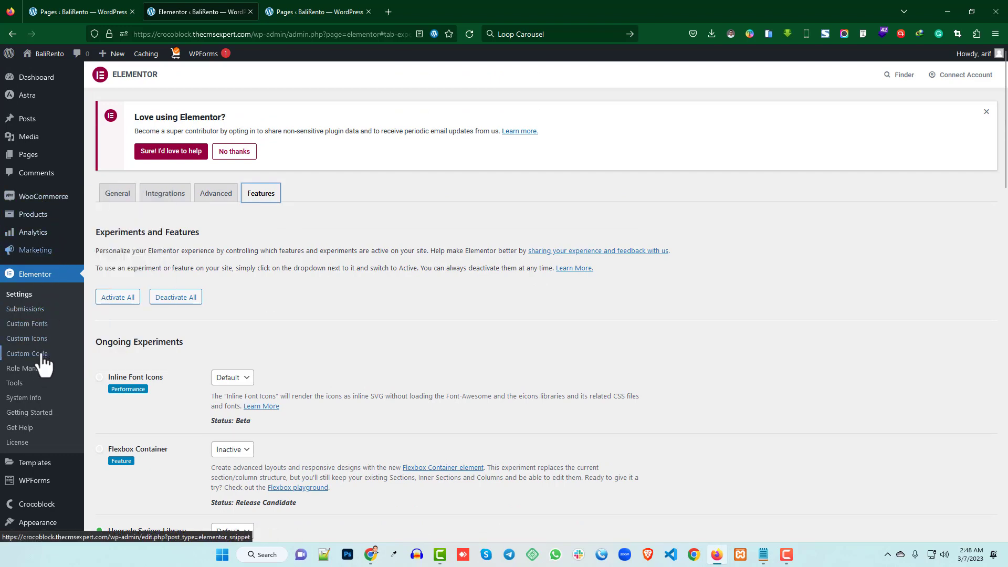
scroll(42, 363, "down", 2)
mouse_move(34, 357)
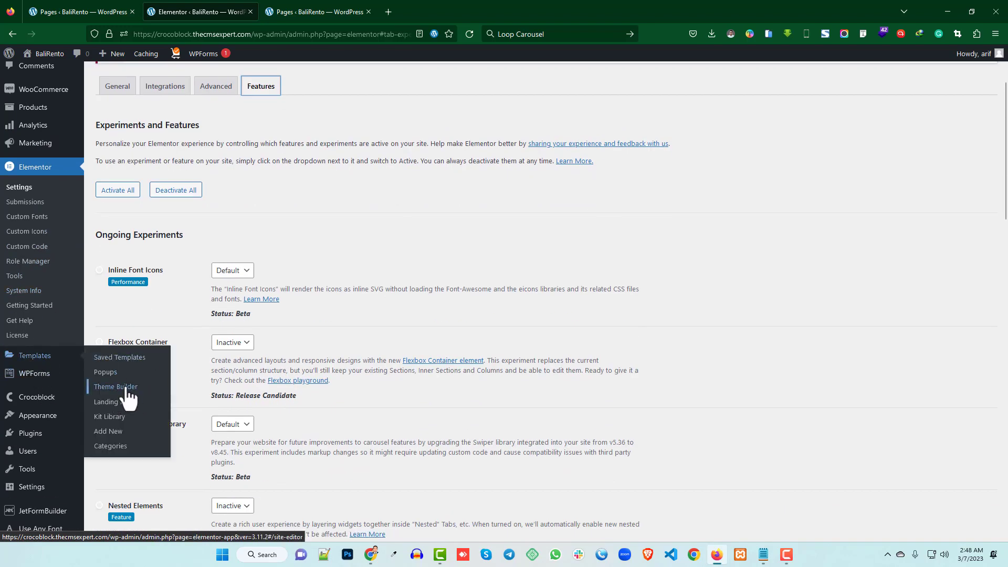
Step: Open the Products Slider With Loop page for editing with Elementor in a new tab and close its Pages list tab
left_click(317, 12)
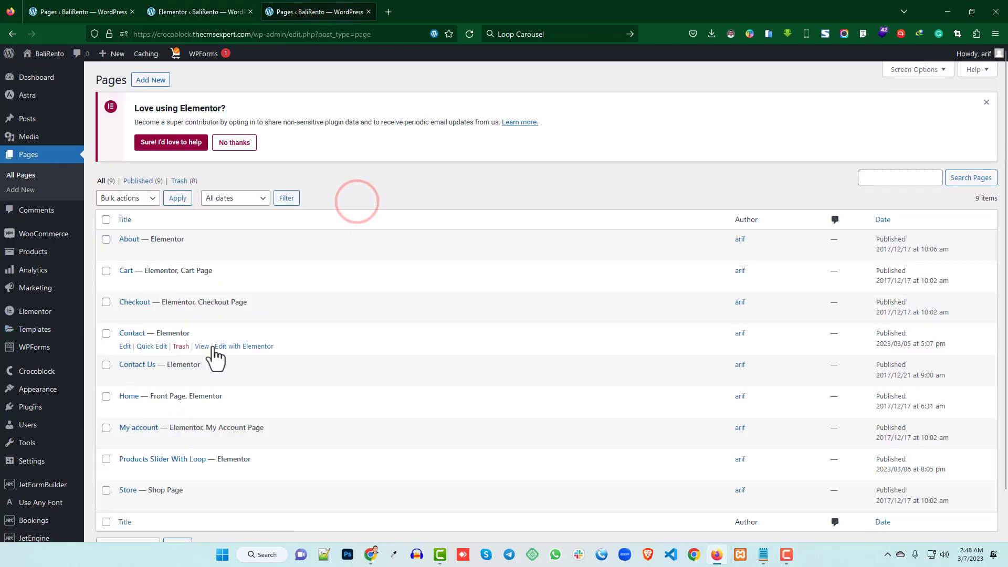
scroll(215, 355, "down", 2)
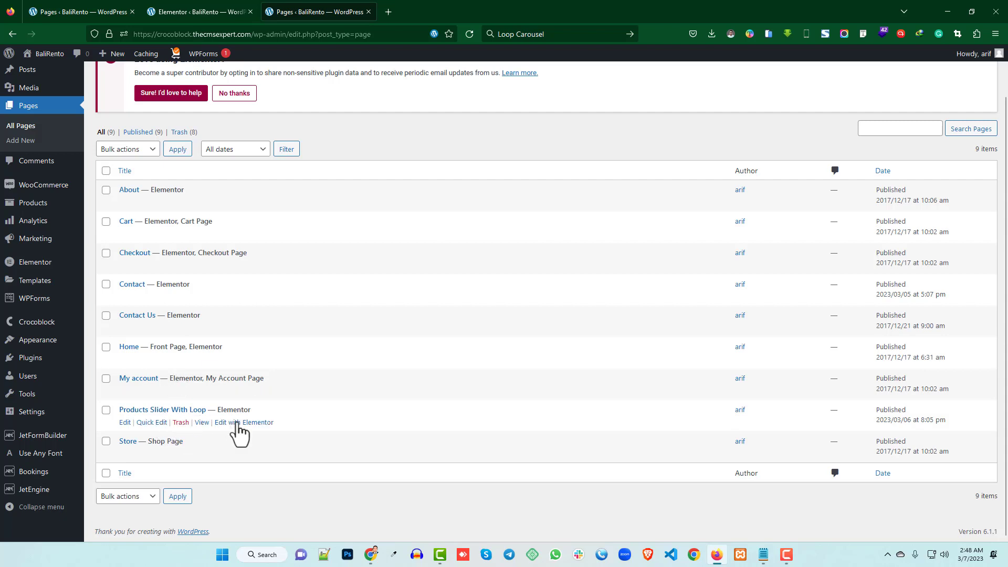
middle_click(238, 422)
left_click(420, 12)
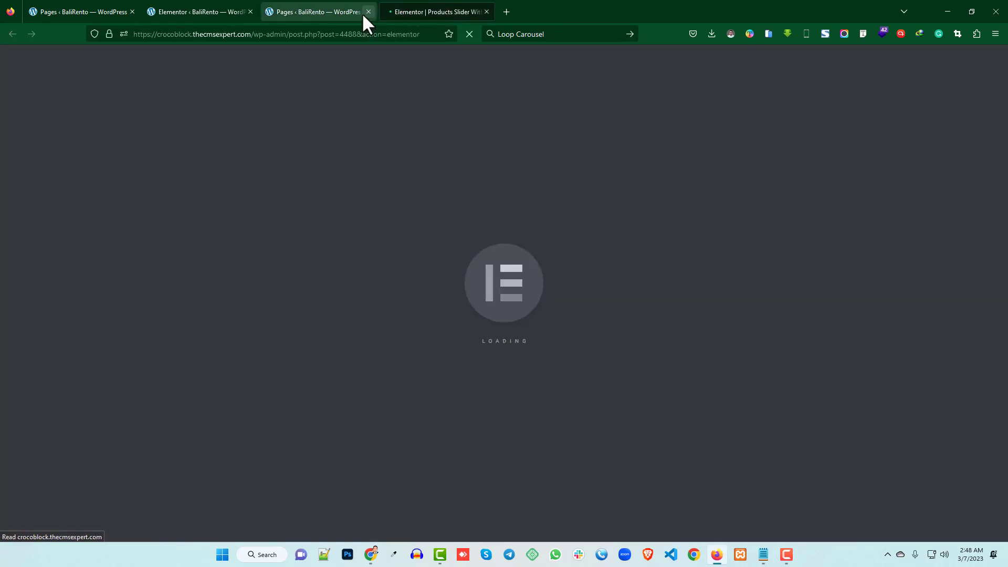
left_click(369, 12)
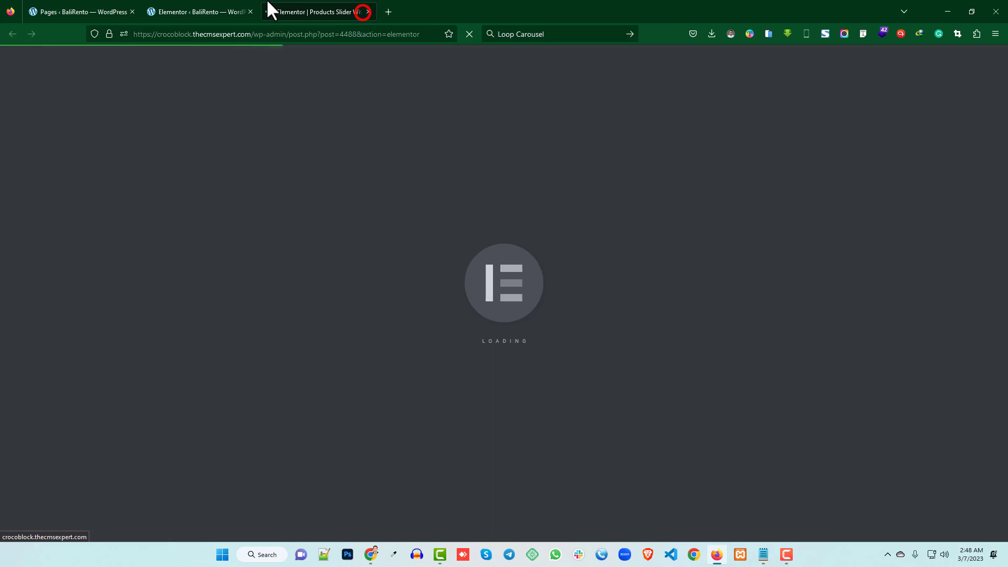
left_click(310, 8)
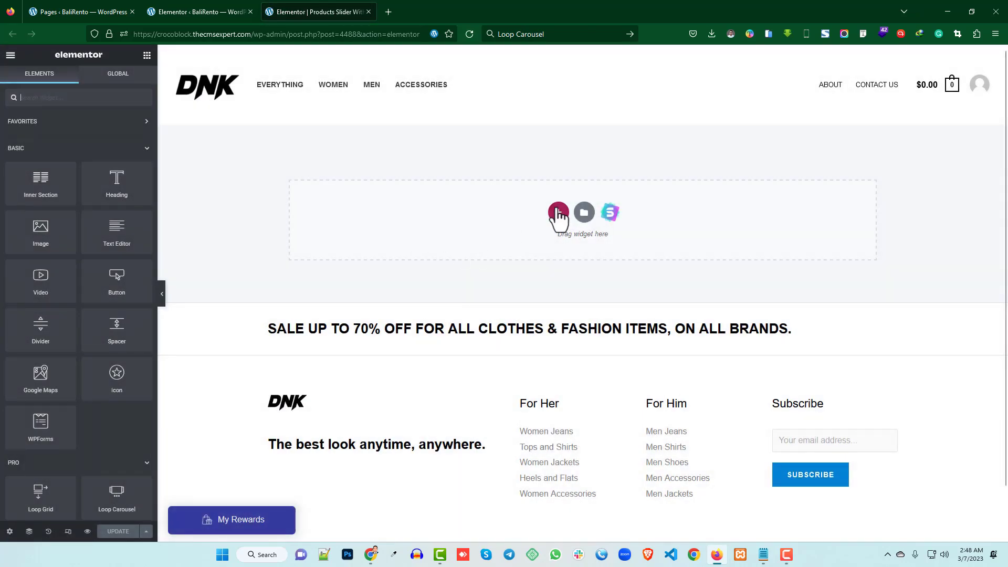
Step: Add a single-column section to the page and set its margin to 50 px top and 100 px bottom
left_click(558, 212)
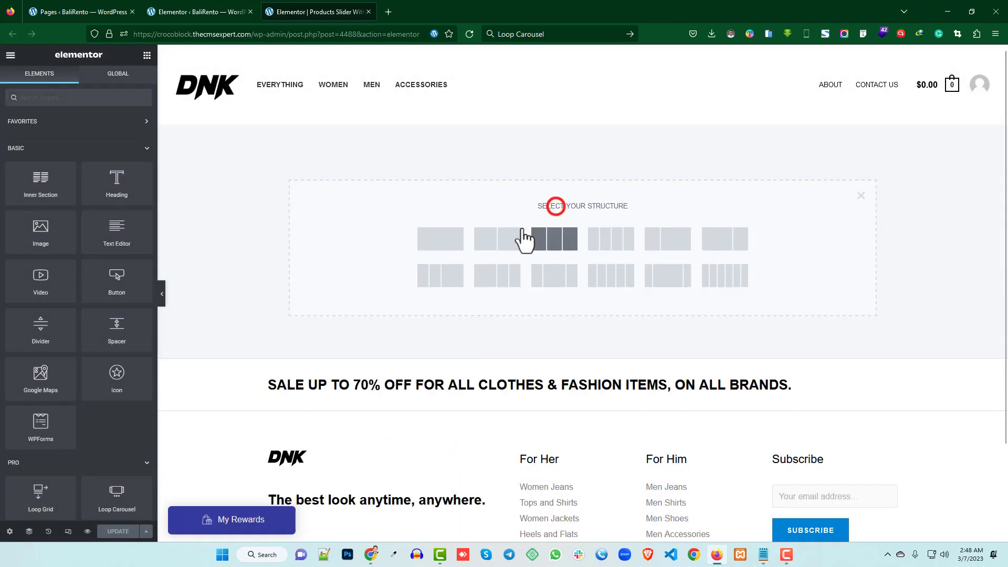
left_click(452, 236)
left_click(582, 116)
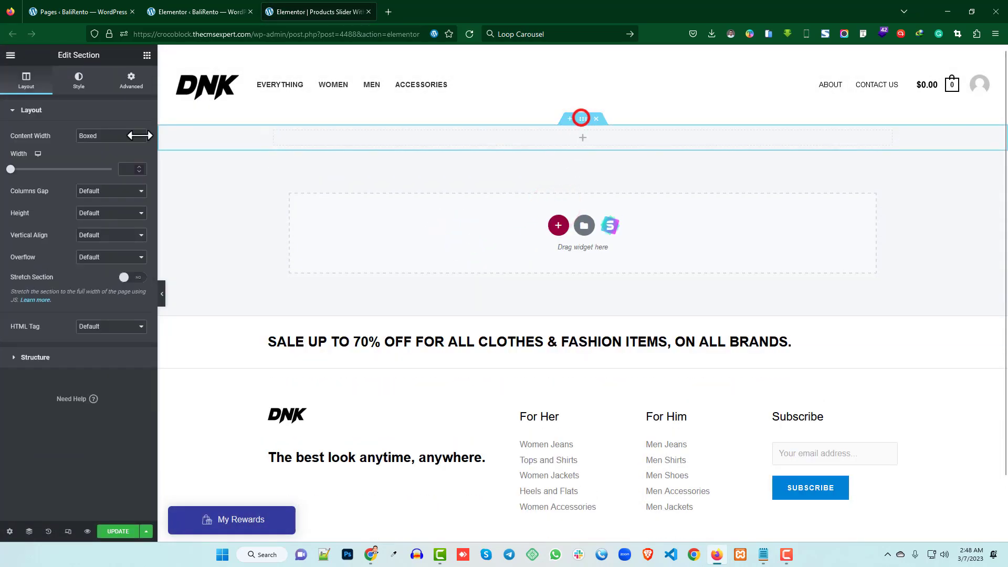
left_click(131, 87)
left_click(139, 147)
left_click(21, 147)
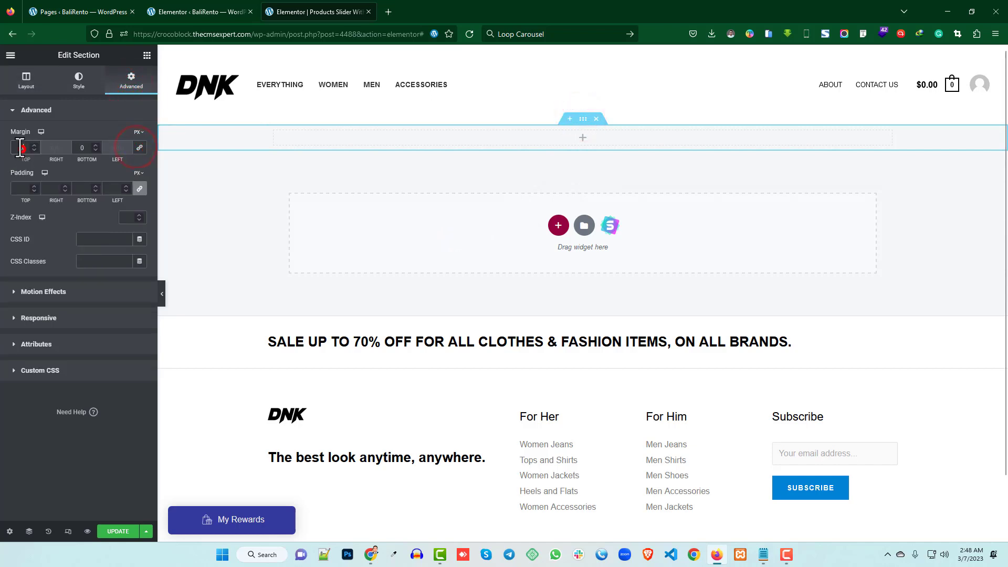
type("50")
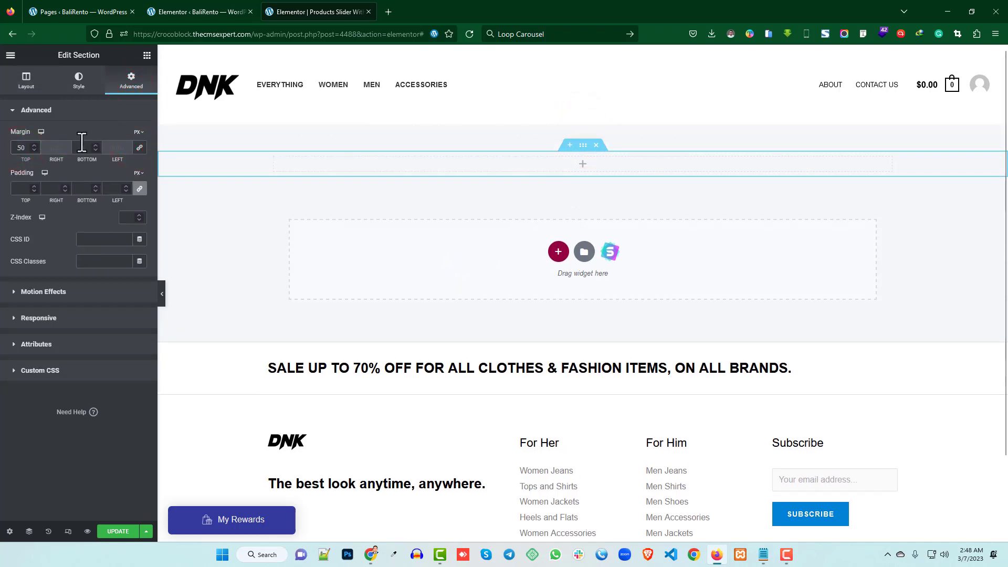
left_click(84, 147)
type("100")
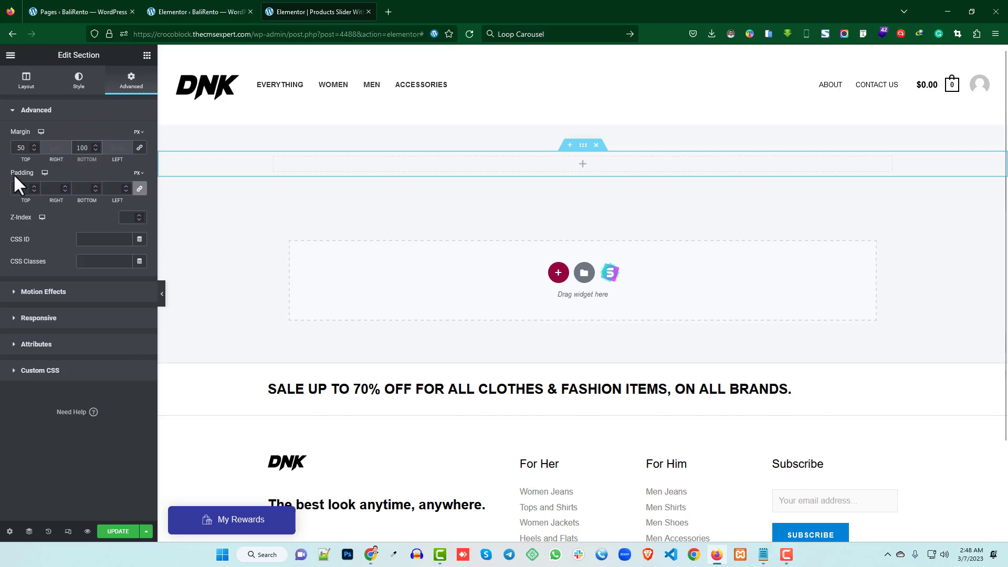
Step: Find the Loop Carousel widget by searching for "loop" and place it in the new section
left_click(147, 56)
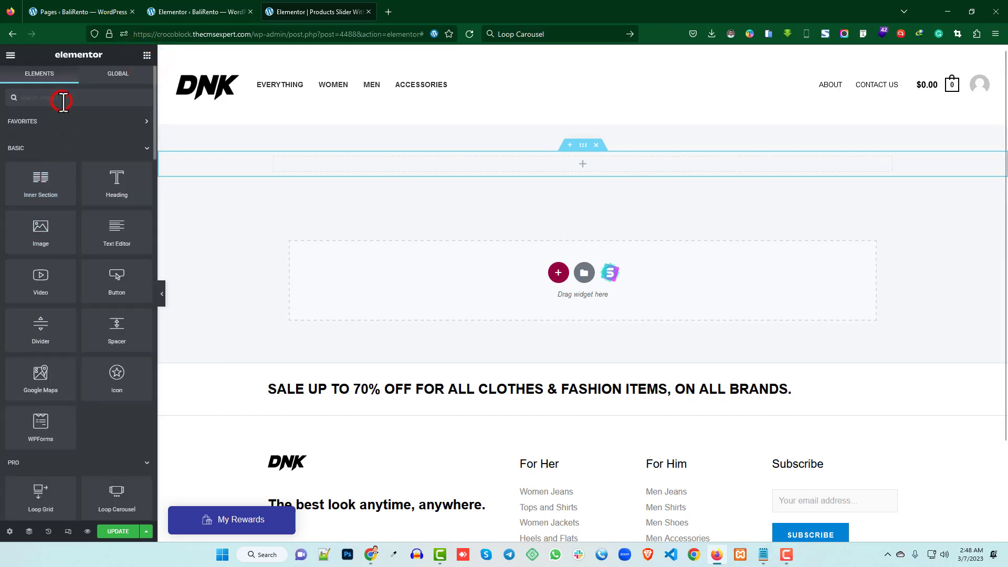
type("loop")
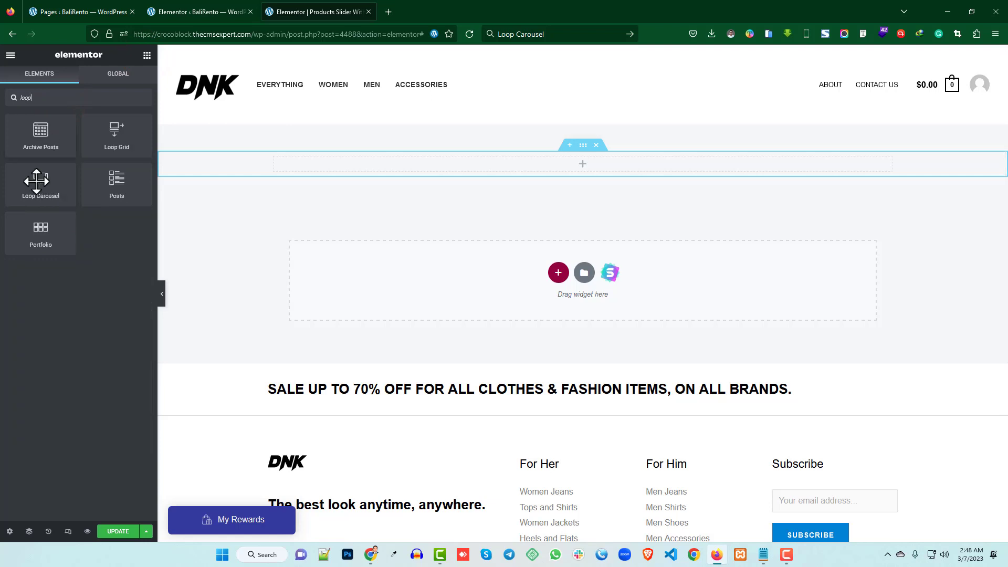
left_click_drag(36, 181, 594, 166)
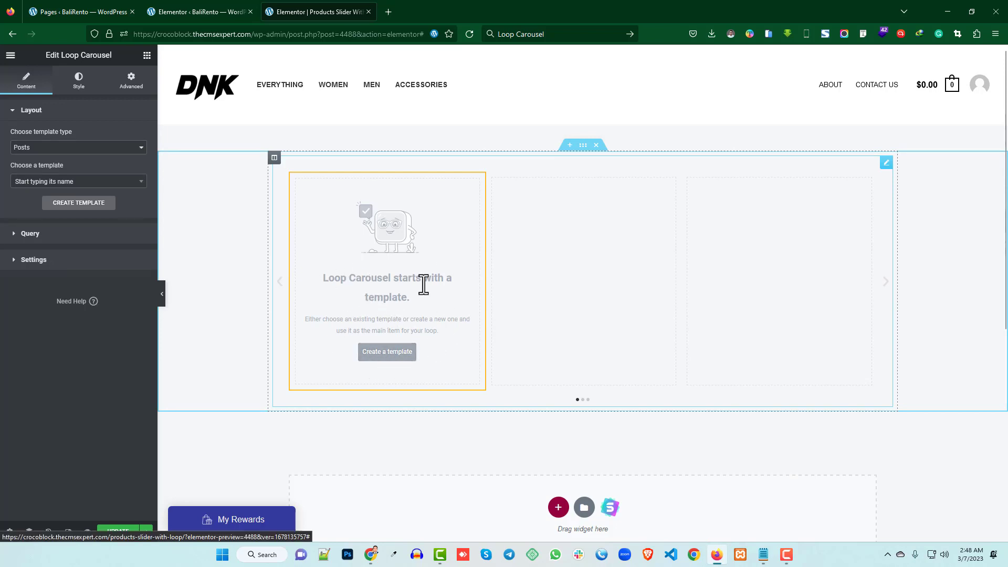
Step: Create a new template for the Loop Carousel, saving the page changes, and close the extra page preview tab
left_click(397, 352)
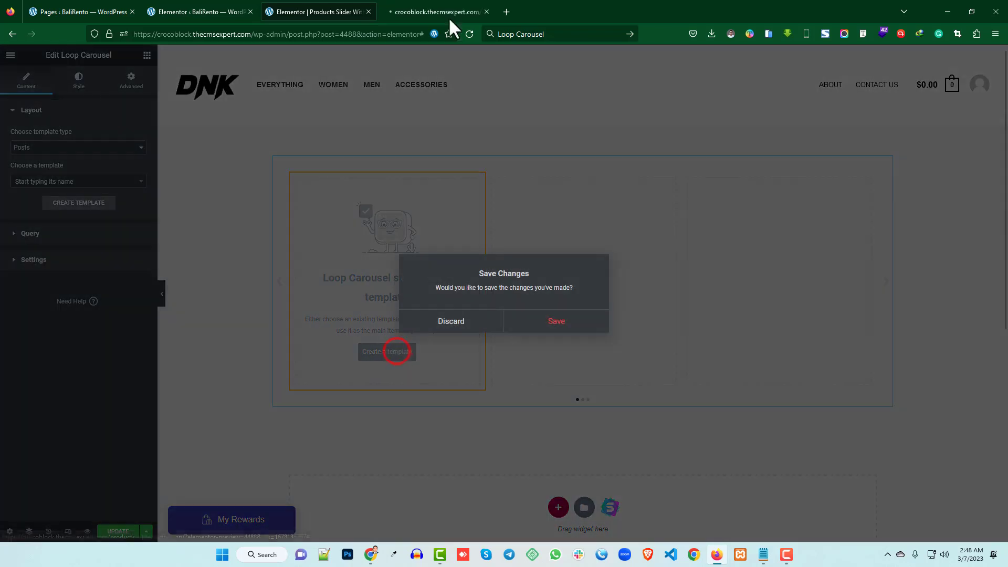
left_click(430, 10)
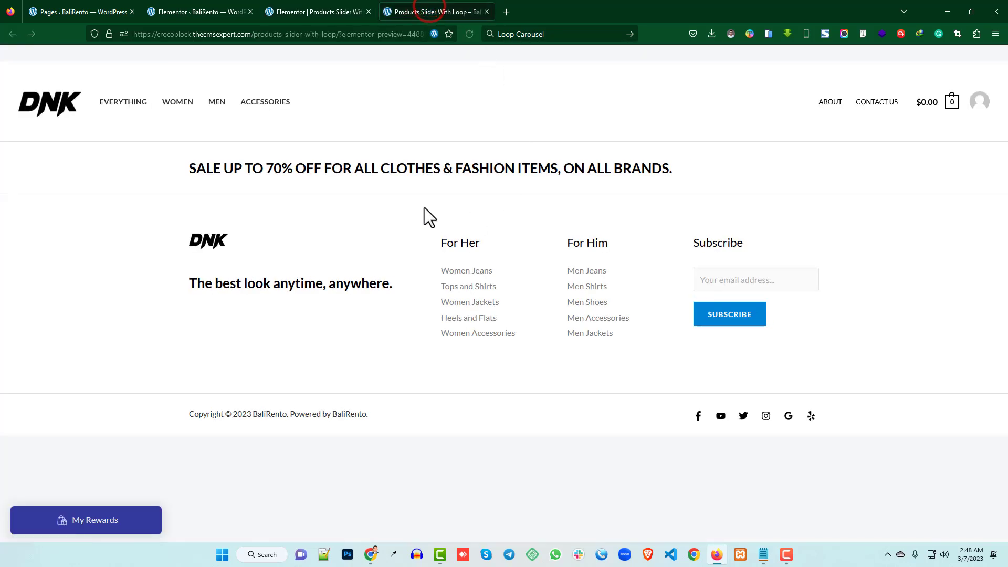
left_click(328, 8)
left_click(558, 321)
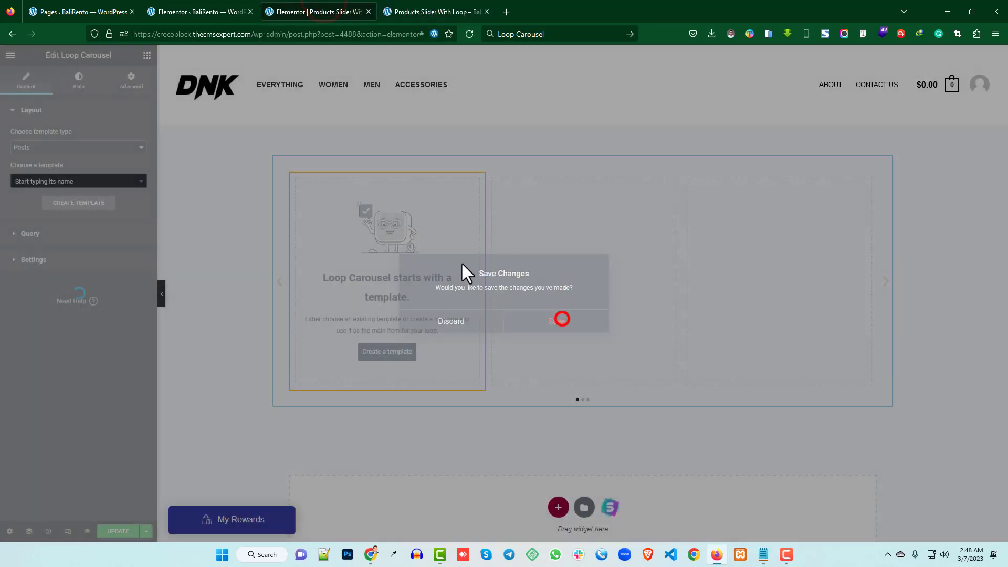
left_click(423, 6)
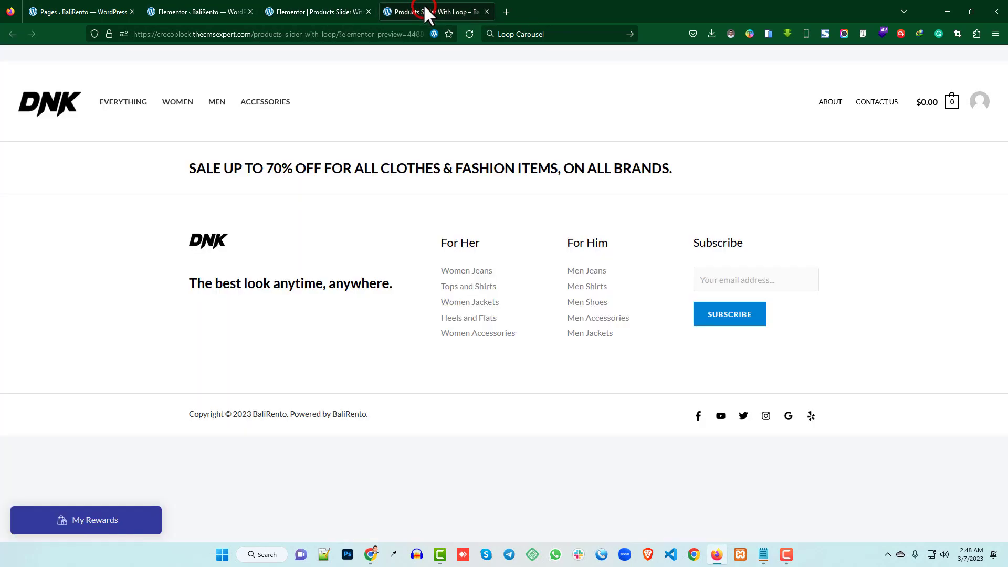
left_click(352, 8)
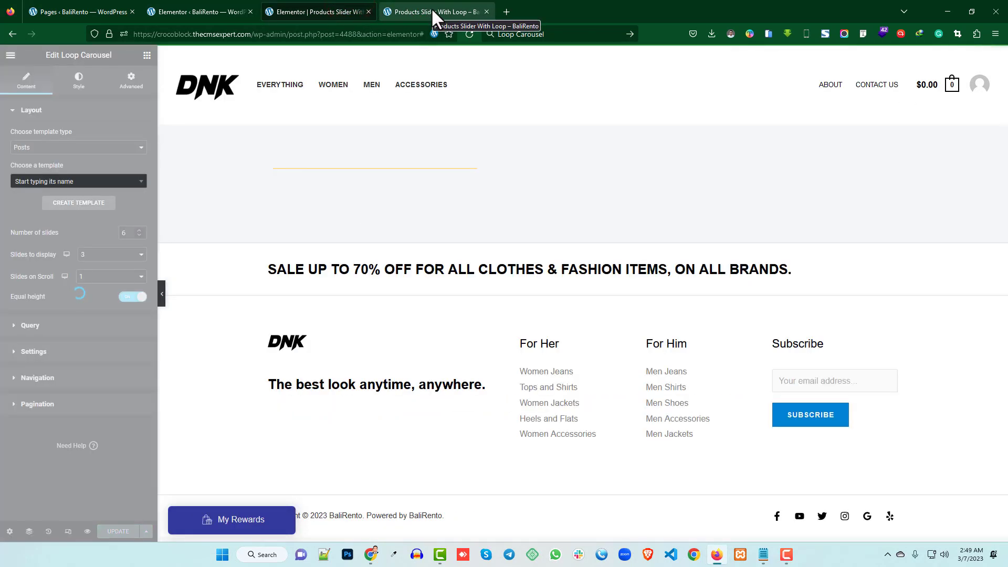
left_click(432, 8)
left_click(347, 10)
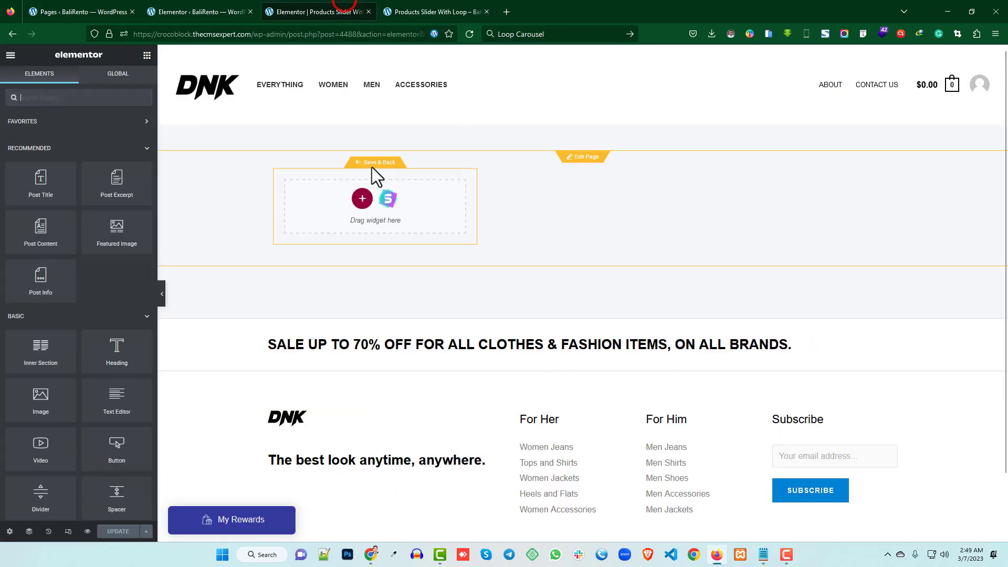
left_click(487, 12)
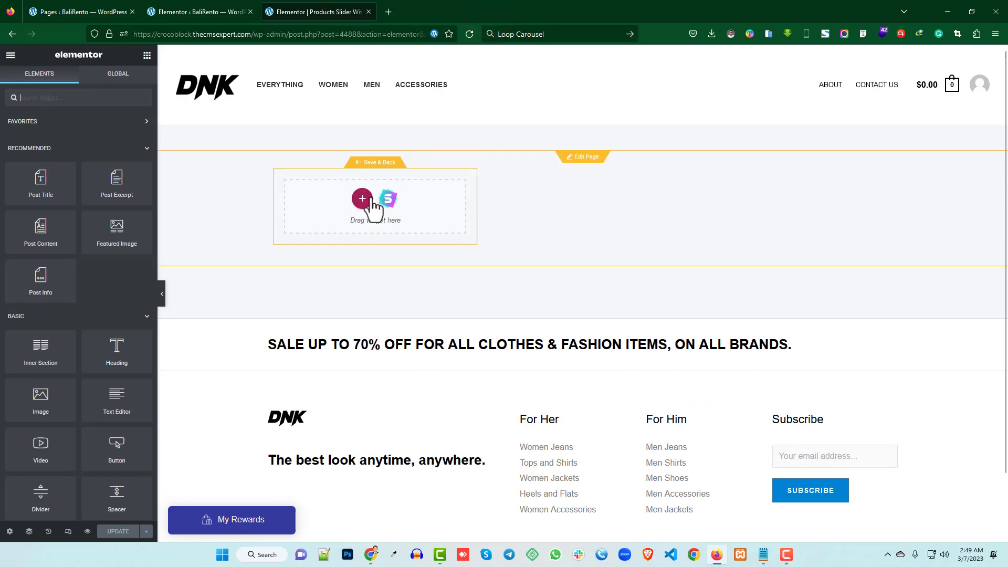
left_click(179, 11)
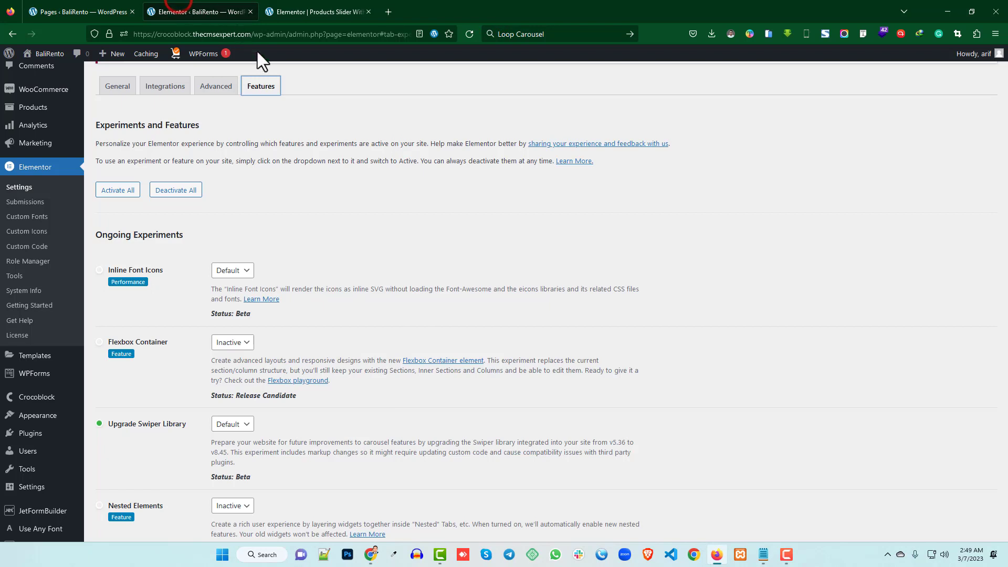
mouse_move(35, 359)
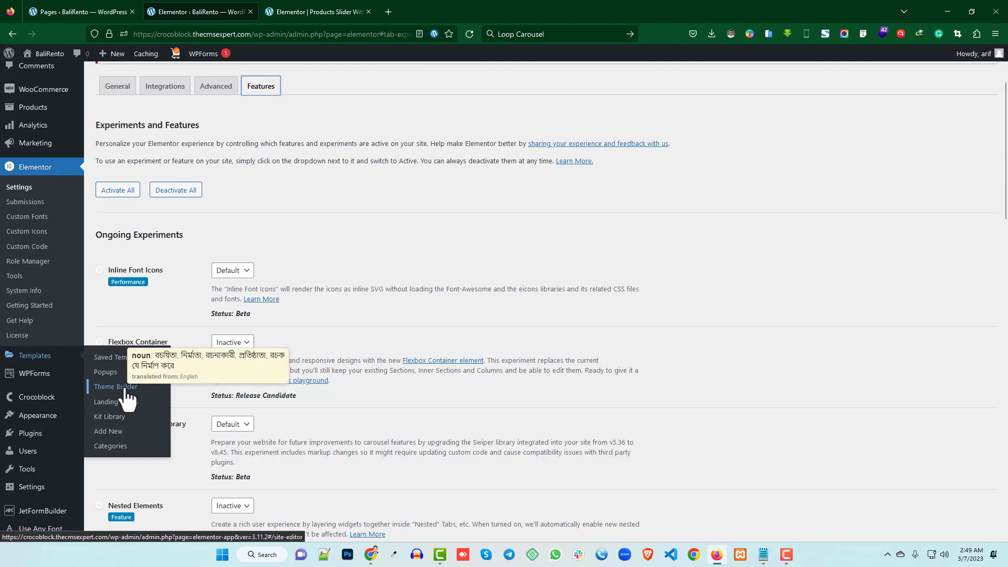
left_click(305, 10)
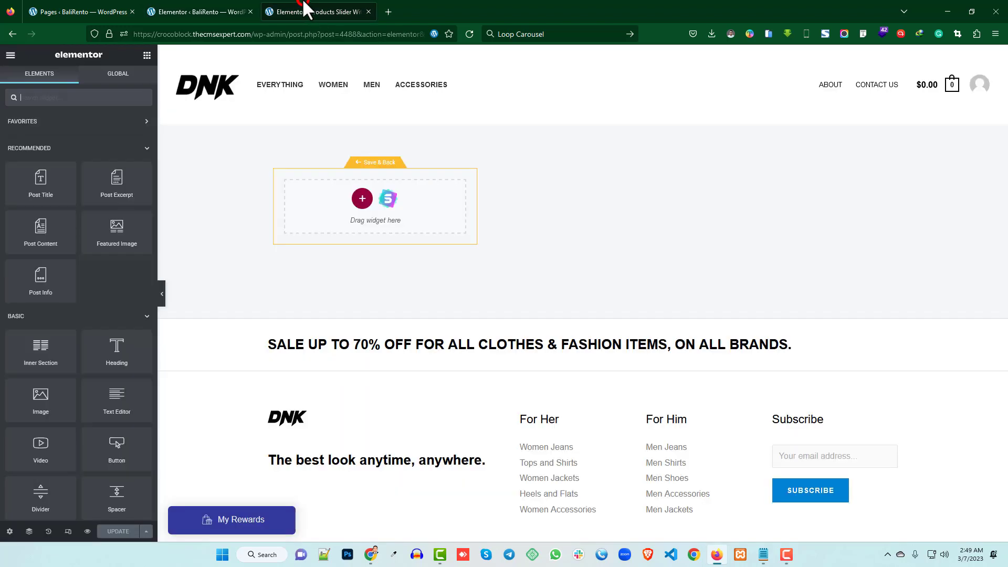
Step: Add a single-column section to the loop item template and place a Featured Image widget in it
left_click(361, 198)
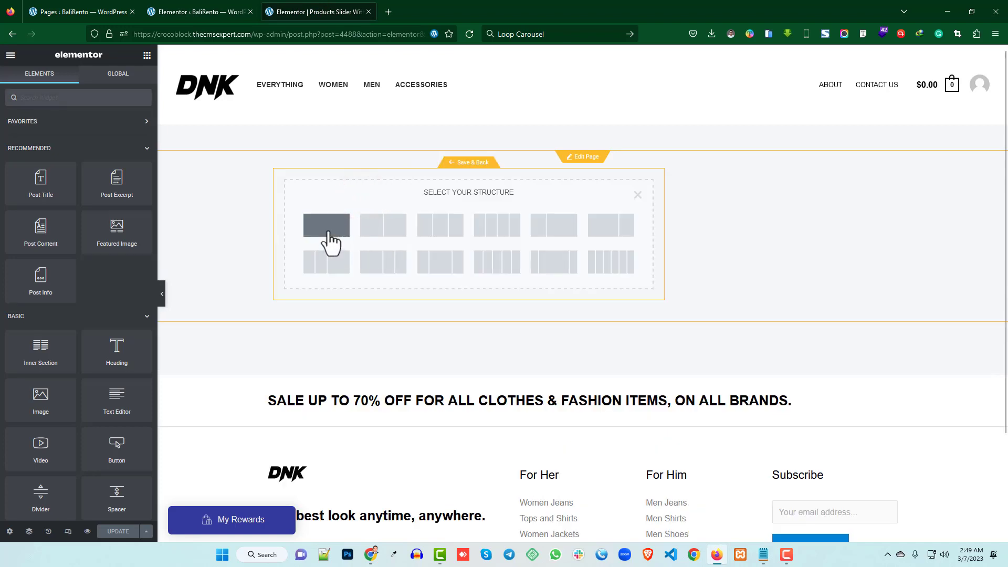
left_click(241, 213)
left_click(326, 223)
left_click(371, 184)
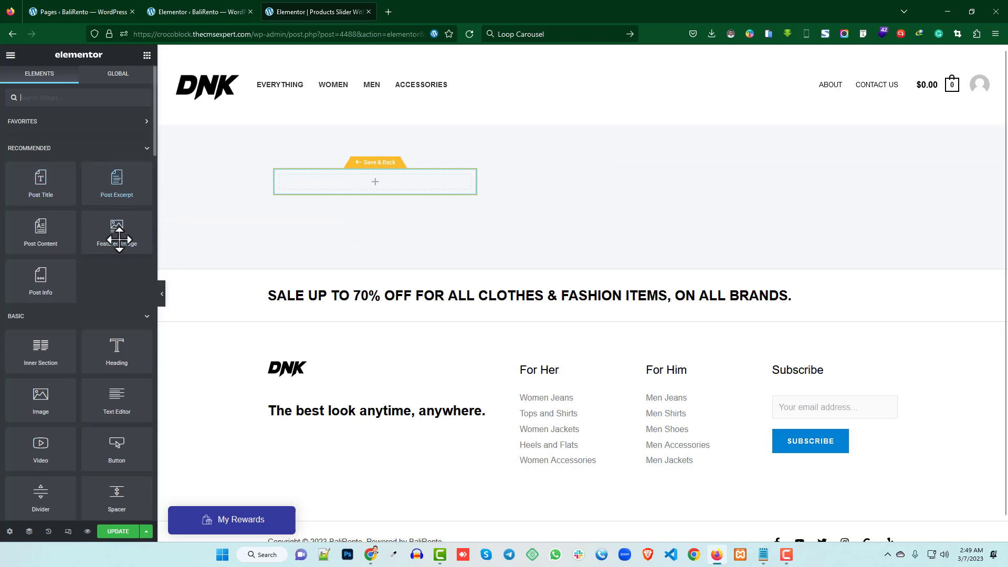
left_click_drag(116, 228, 384, 187)
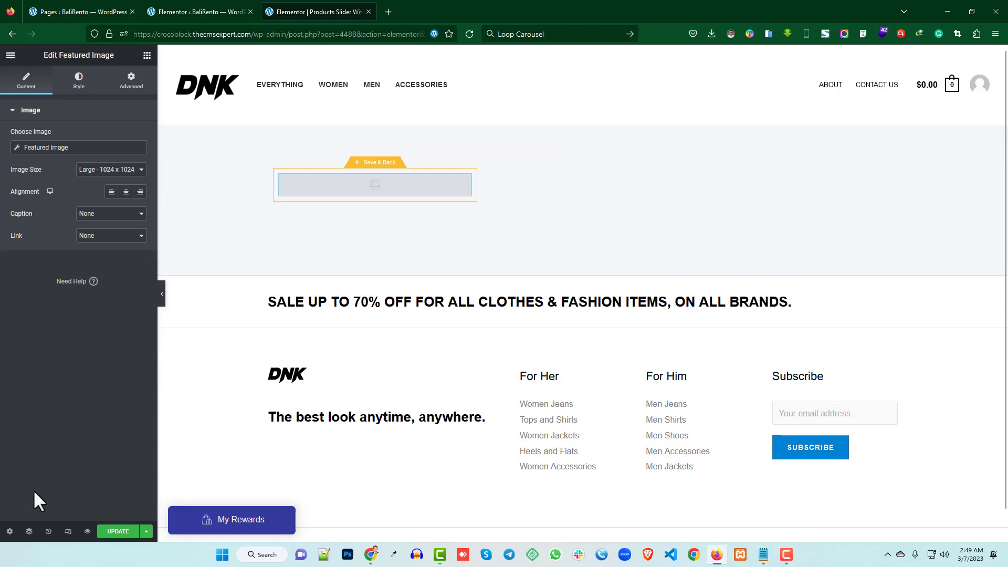
Step: Set the loop item template's preview to Product, apply it, and check the featured image on the page
left_click(9, 532)
left_click(57, 171)
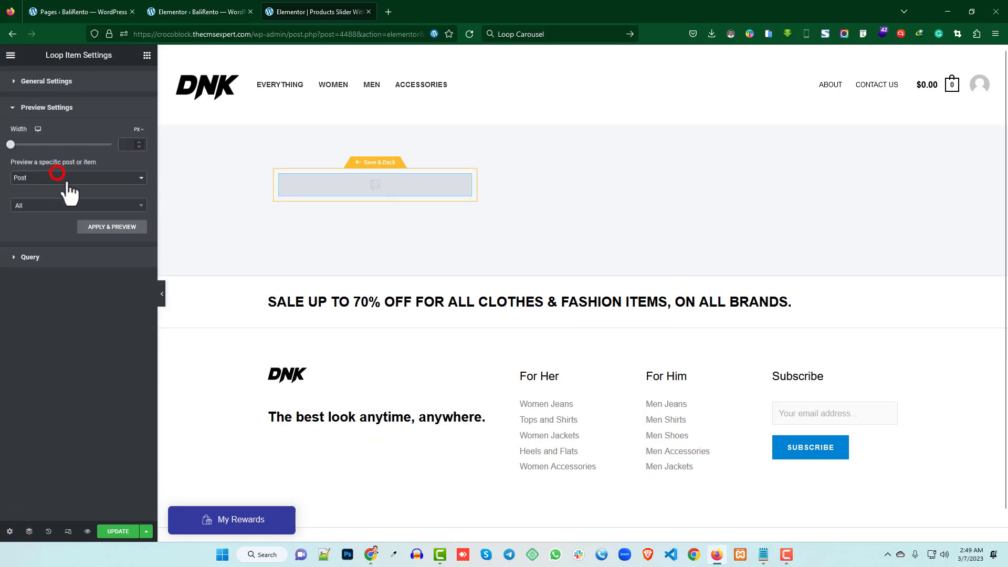
left_click(67, 179)
left_click(59, 240)
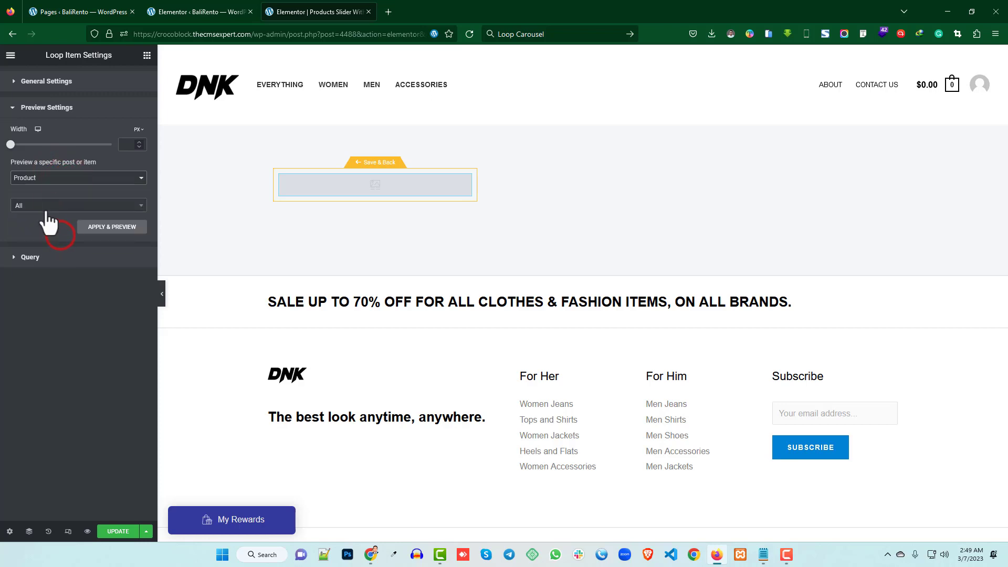
left_click(100, 229)
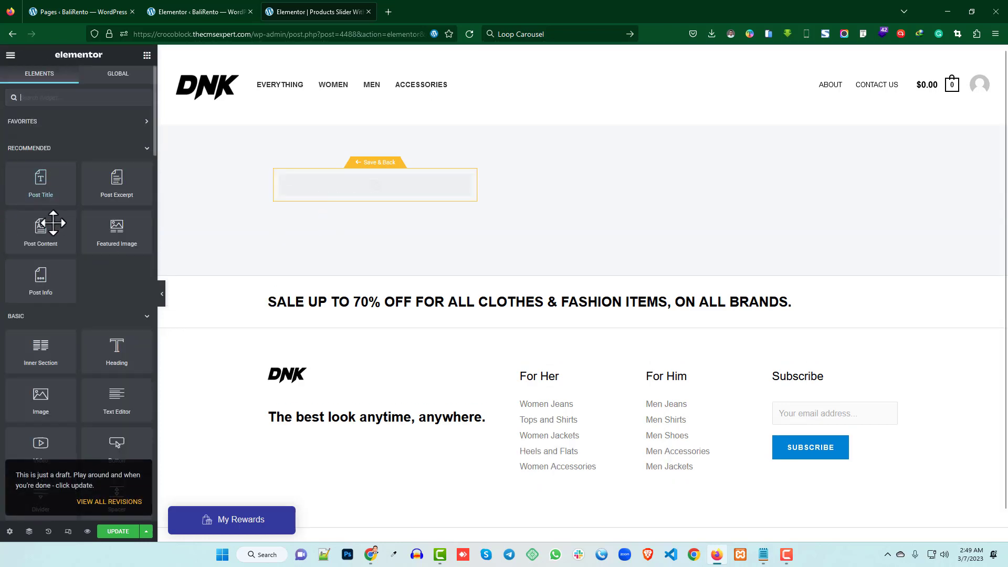
scroll(529, 262, "down", 10)
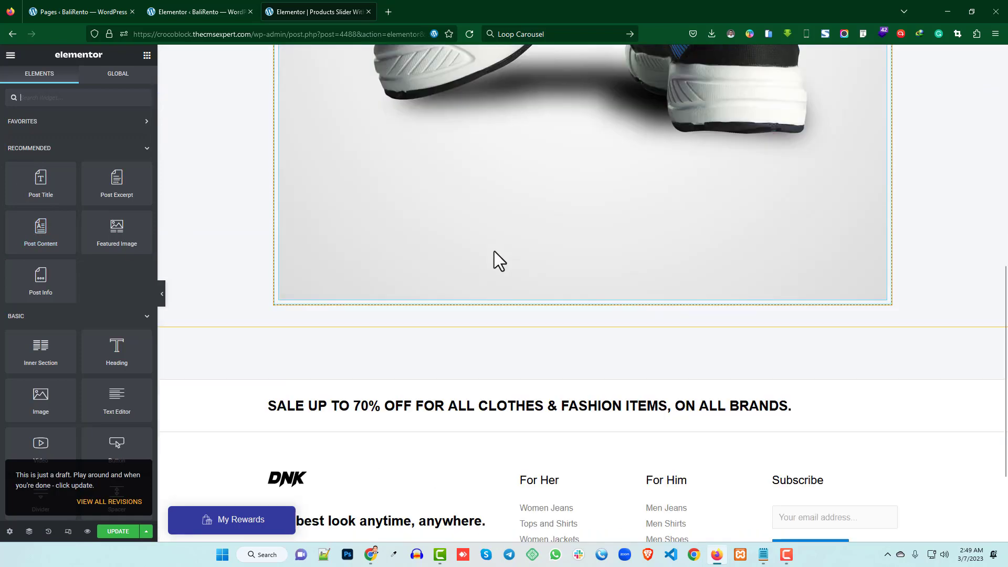
scroll(477, 252, "up", 10)
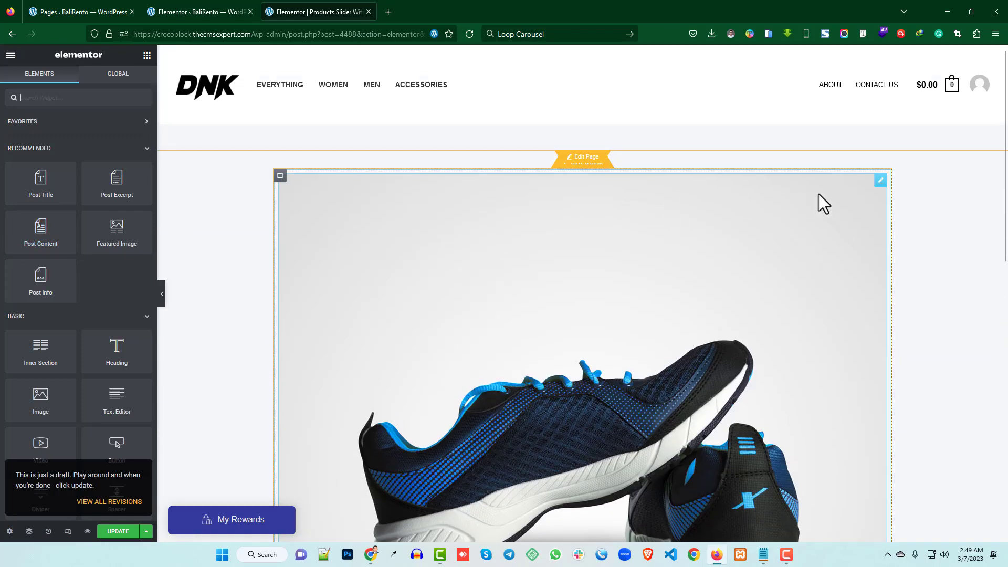
Step: Set the Featured Image widget's width to 31%
left_click(880, 180)
left_click(78, 82)
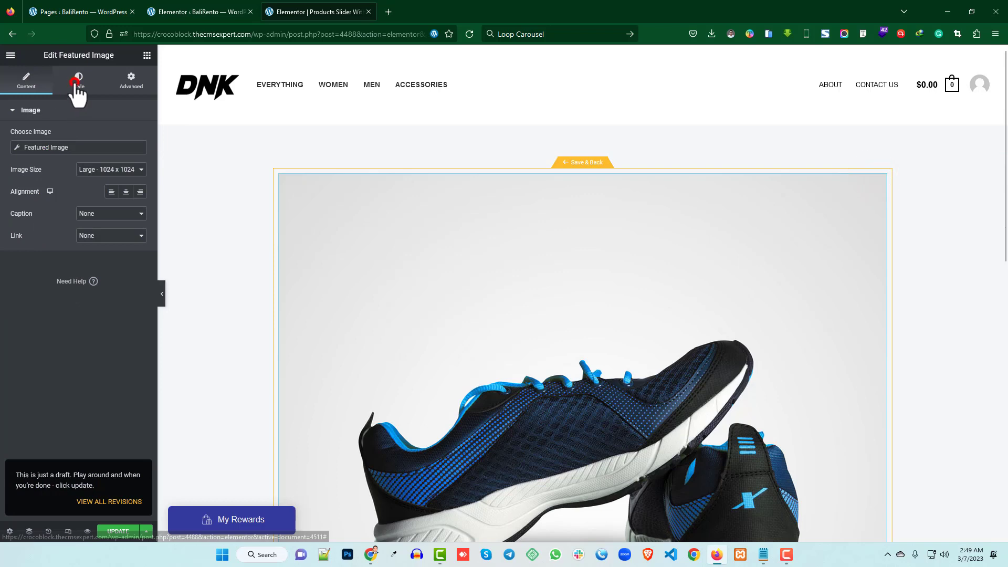
left_click_drag(11, 147, 41, 149)
Step: Try the Medium, Woocommerce Thumbnail and Woocommerce Single image sizes on the featured image
left_click(26, 81)
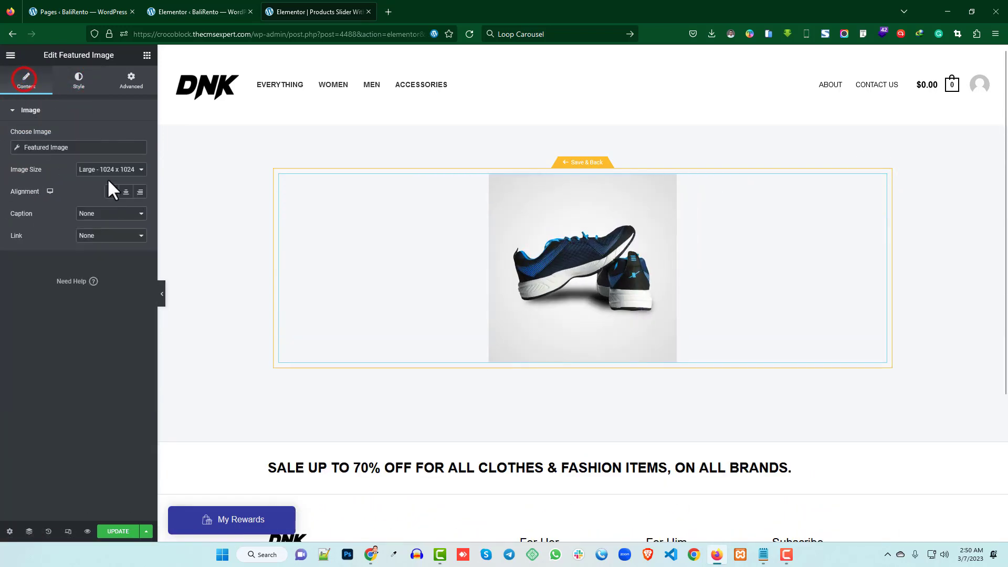
left_click(100, 169)
left_click(104, 196)
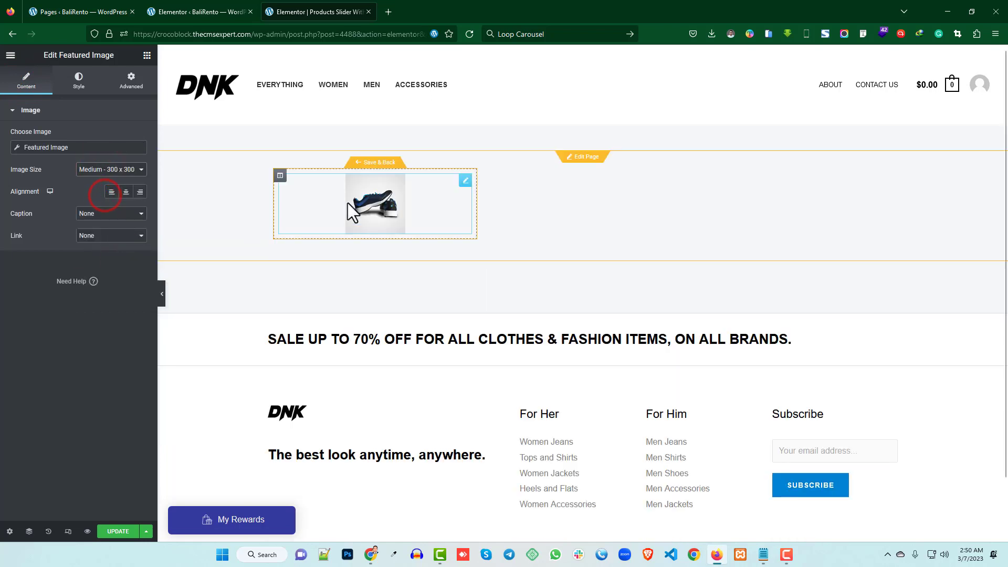
left_click(105, 169)
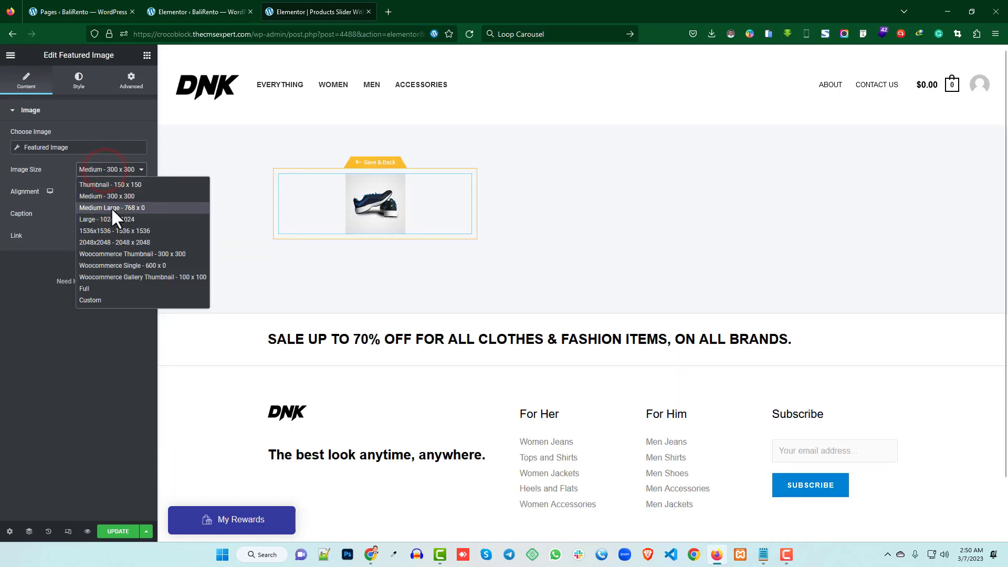
left_click(114, 254)
left_click(108, 169)
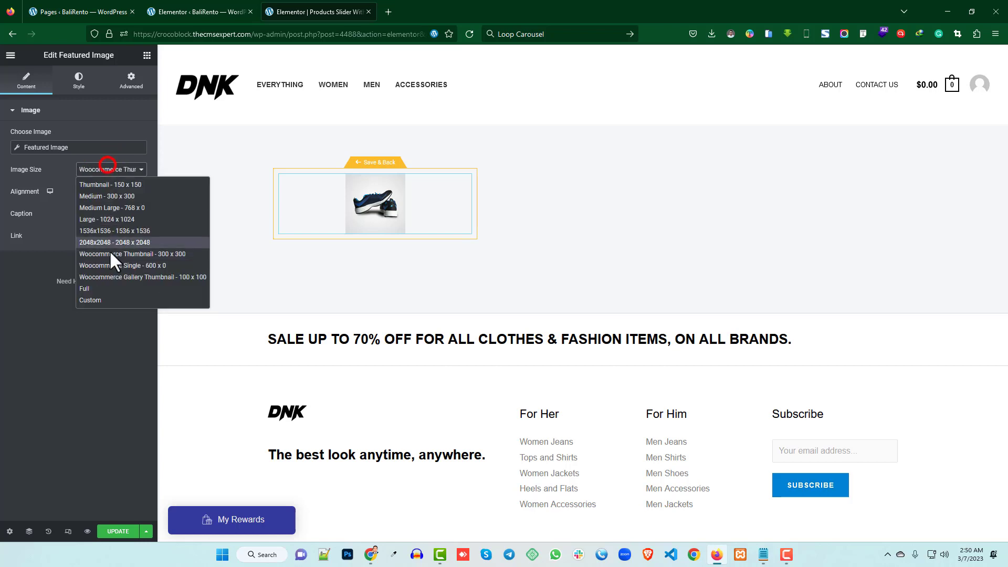
left_click(110, 265)
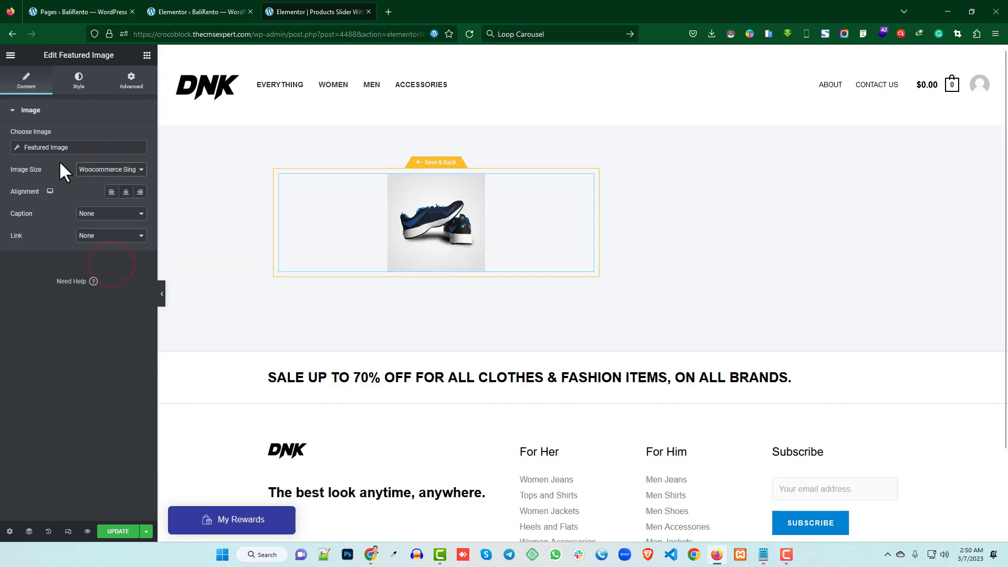
Step: Clear the featured image's custom width and set its image size to Medium - 300 x 300
left_click(79, 80)
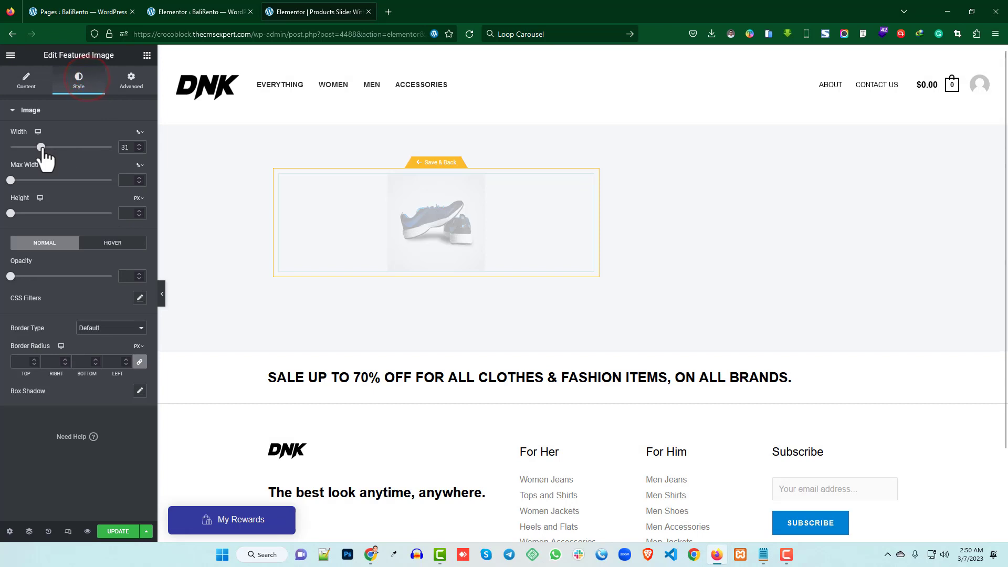
left_click_drag(42, 147, 18, 148)
left_click(126, 147)
key("BackSpace")
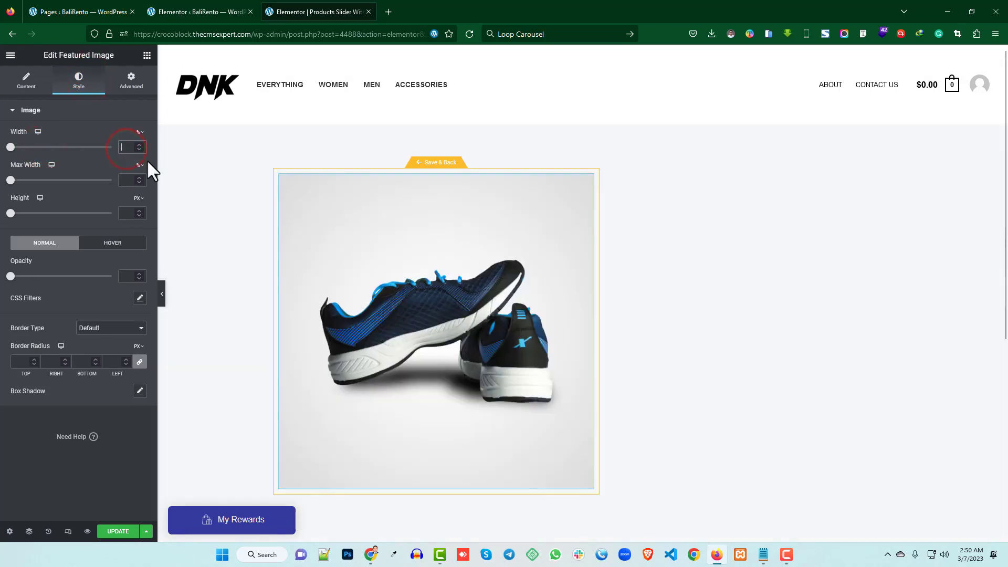
left_click(27, 81)
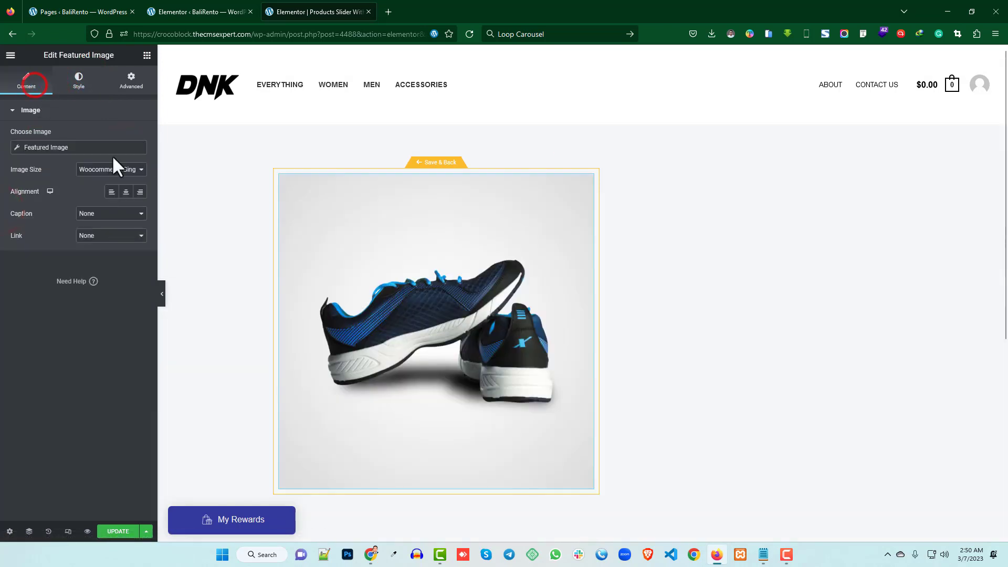
left_click(106, 170)
left_click(108, 194)
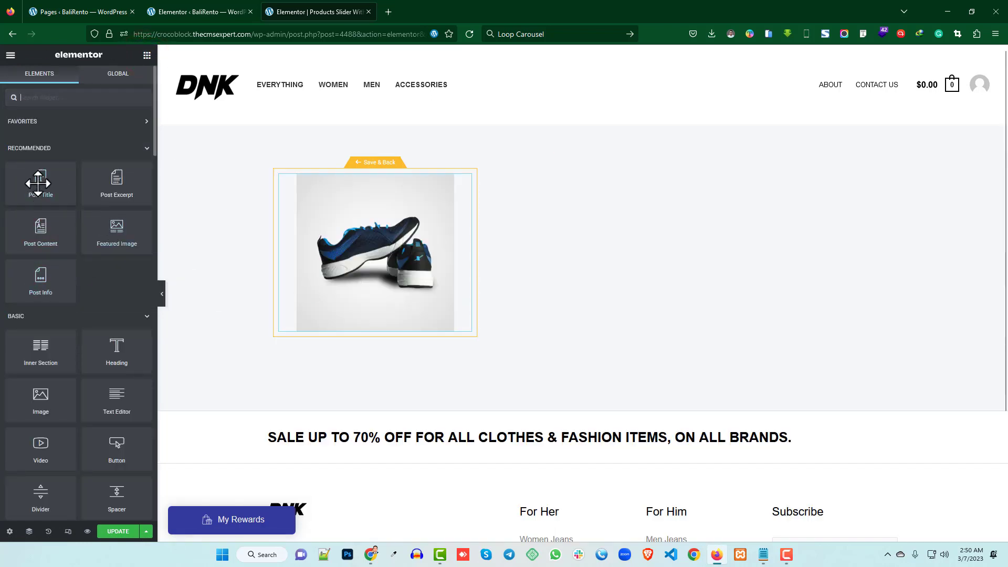
Step: Place a Post Title widget below the featured image, centred and with the H5 HTML tag
left_click_drag(39, 182, 382, 331)
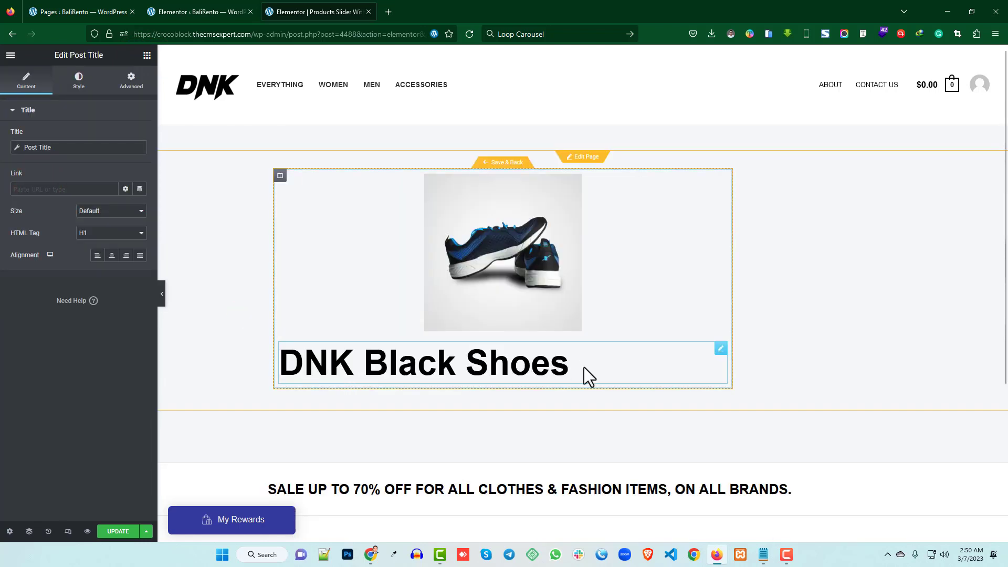
left_click(112, 255)
left_click(86, 234)
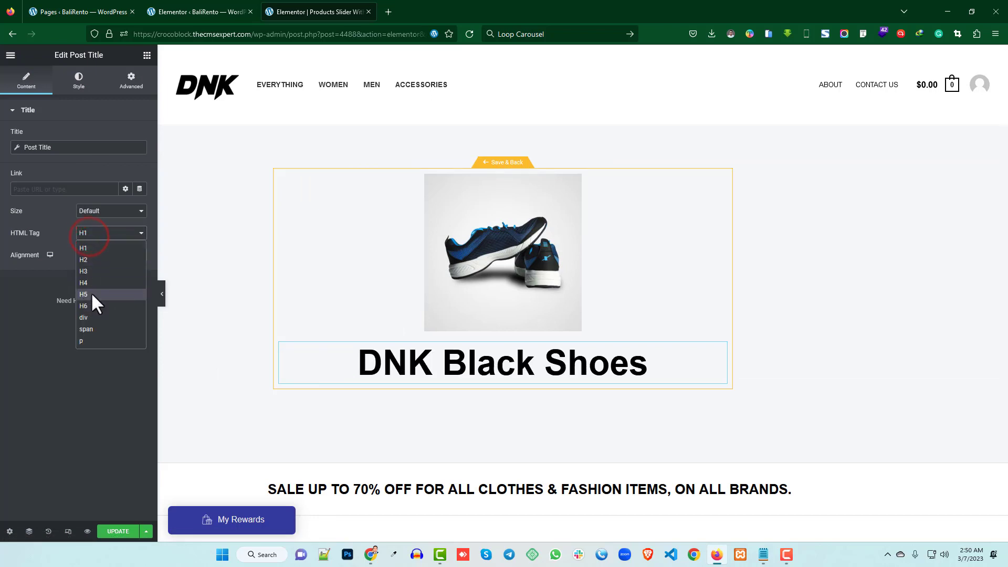
left_click(93, 272)
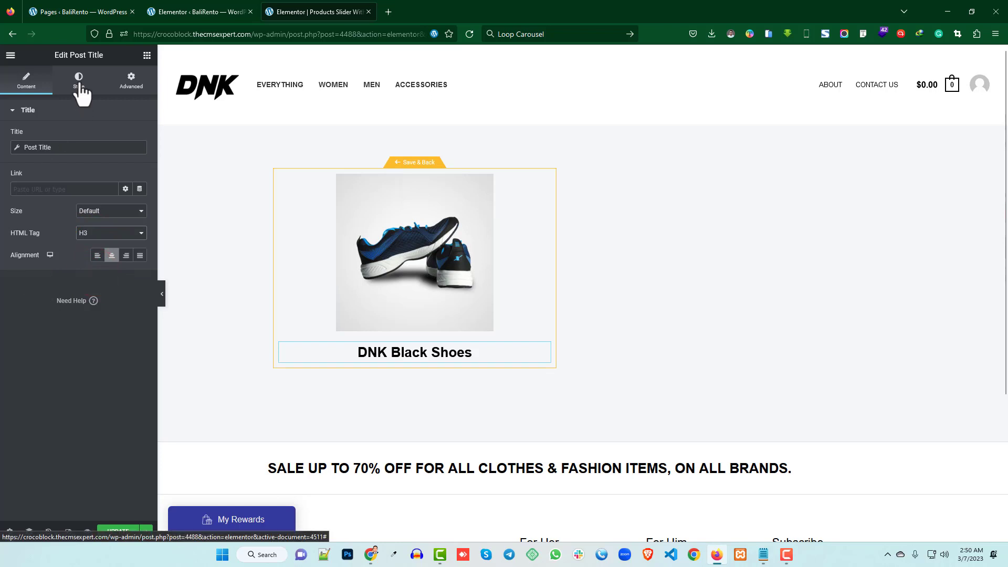
left_click(87, 233)
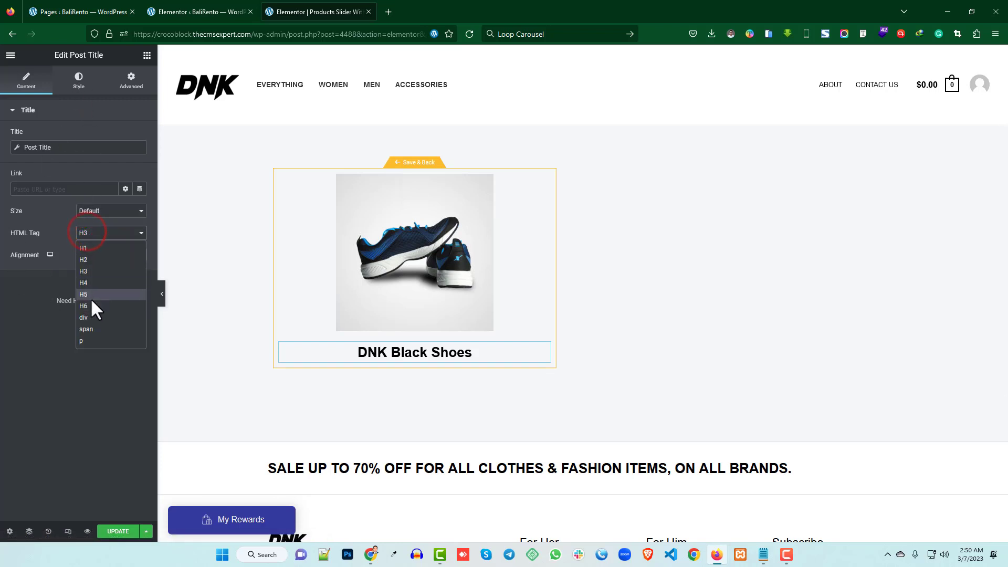
left_click(91, 297)
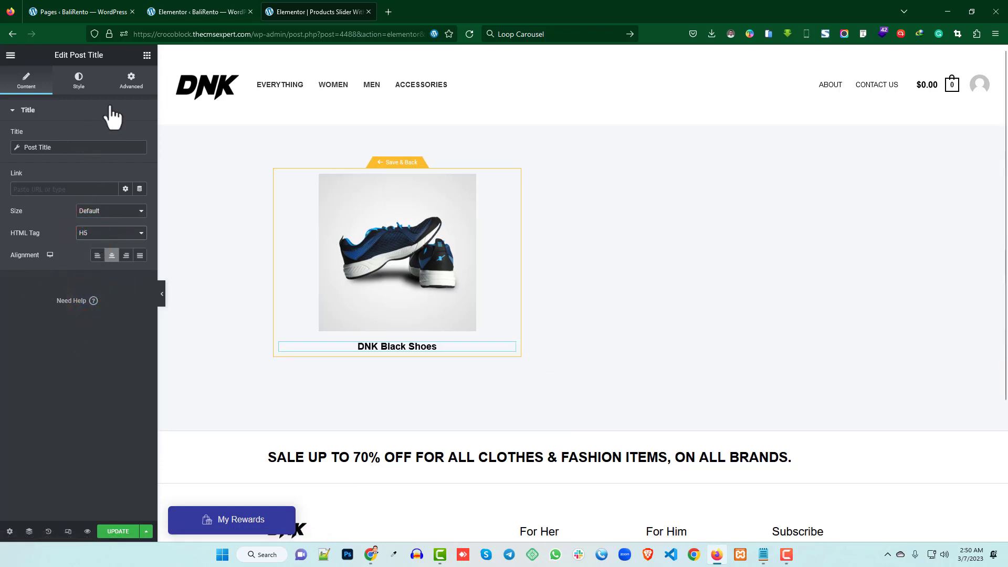
Step: Set the post title's typography size to 20 px, leaving its text color at the default
left_click(79, 80)
left_click(141, 136)
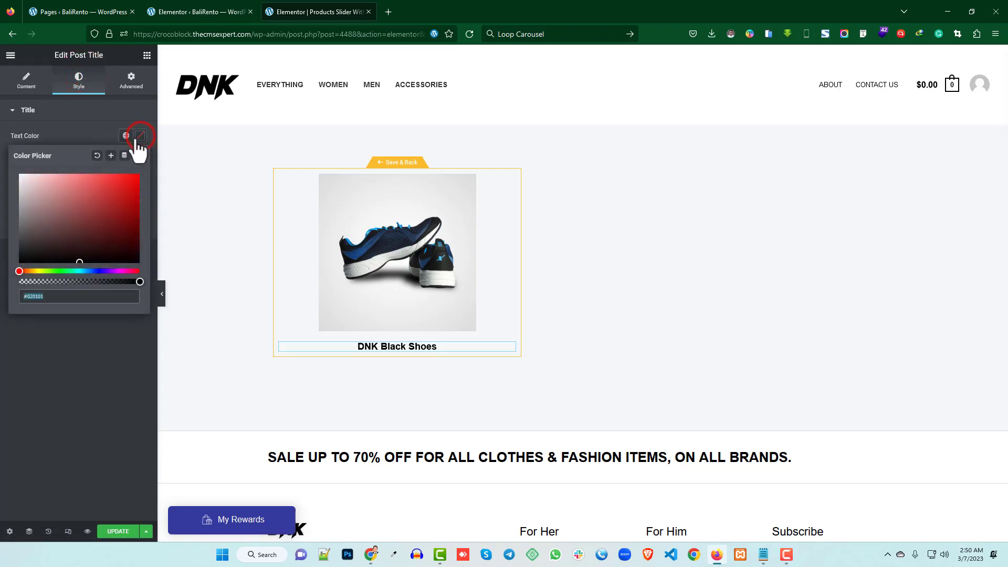
left_click(8, 136)
left_click(140, 158)
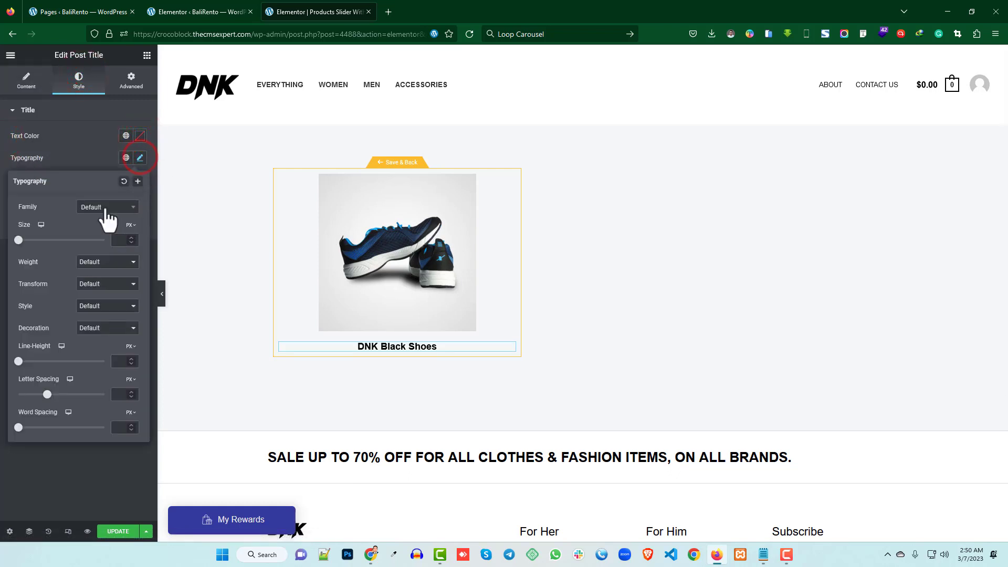
left_click(120, 241)
type("20")
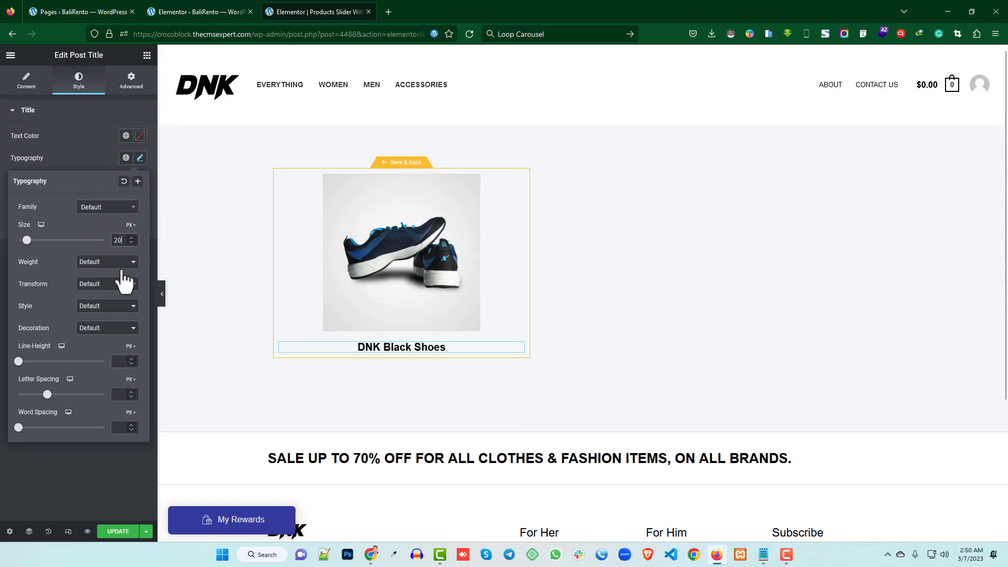
left_click(2, 257)
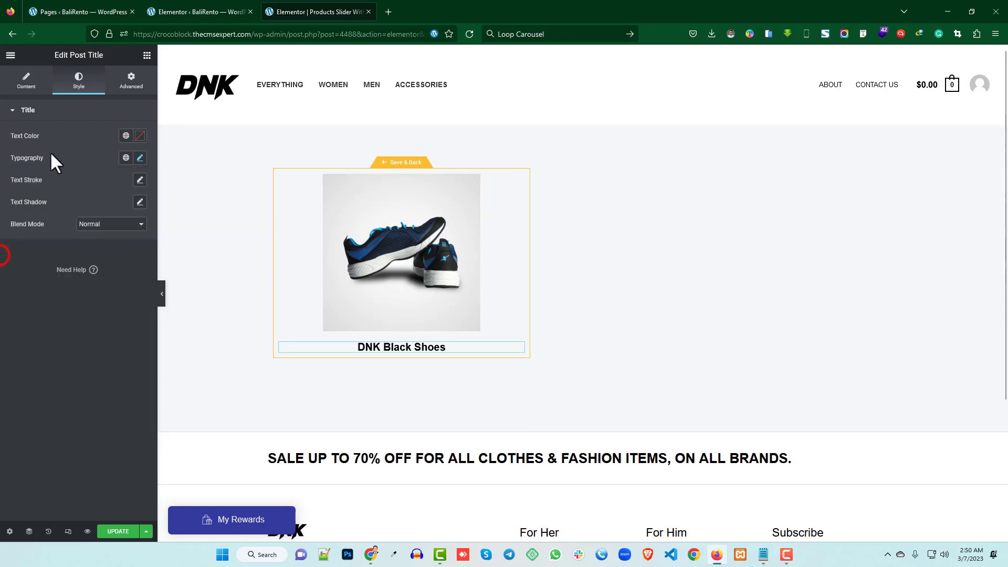
Step: Find the Add To Cart widget by searching for "add" and place it below the post title
left_click(147, 55)
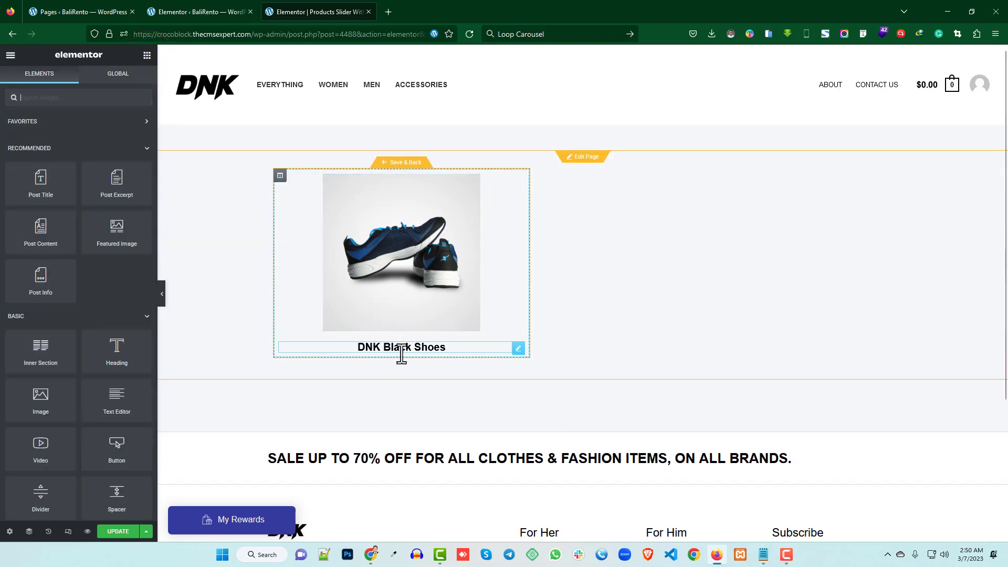
left_click(57, 100)
type("add")
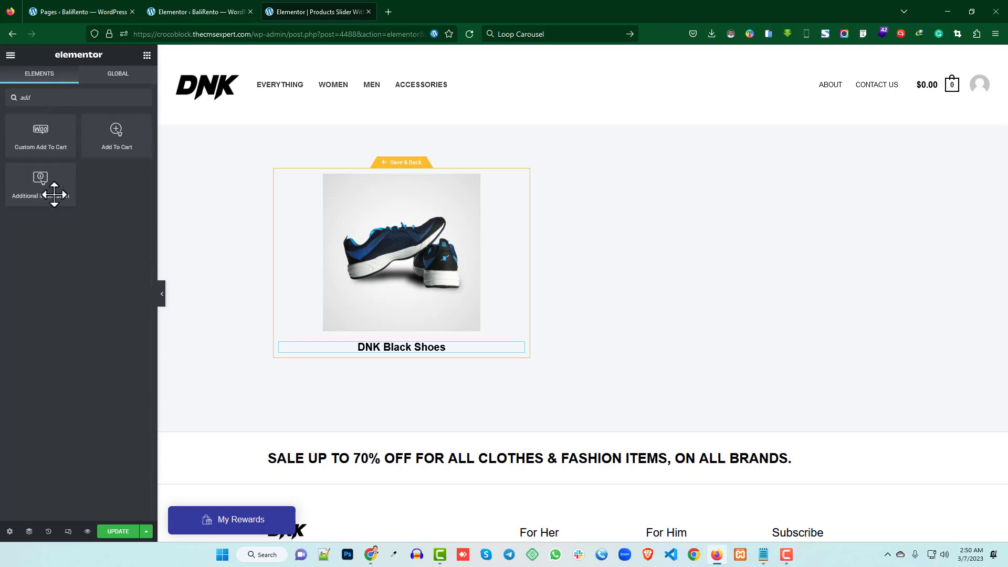
left_click_drag(131, 171, 412, 350)
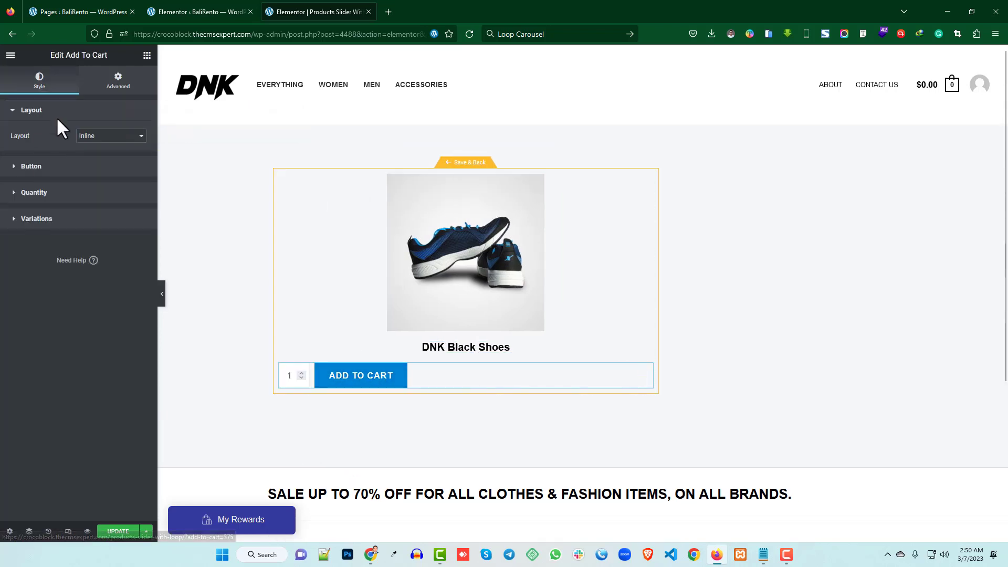
Step: Try the Stacked layout on the Add To Cart widget and switch it back to Inline
left_click(96, 141)
left_click(104, 161)
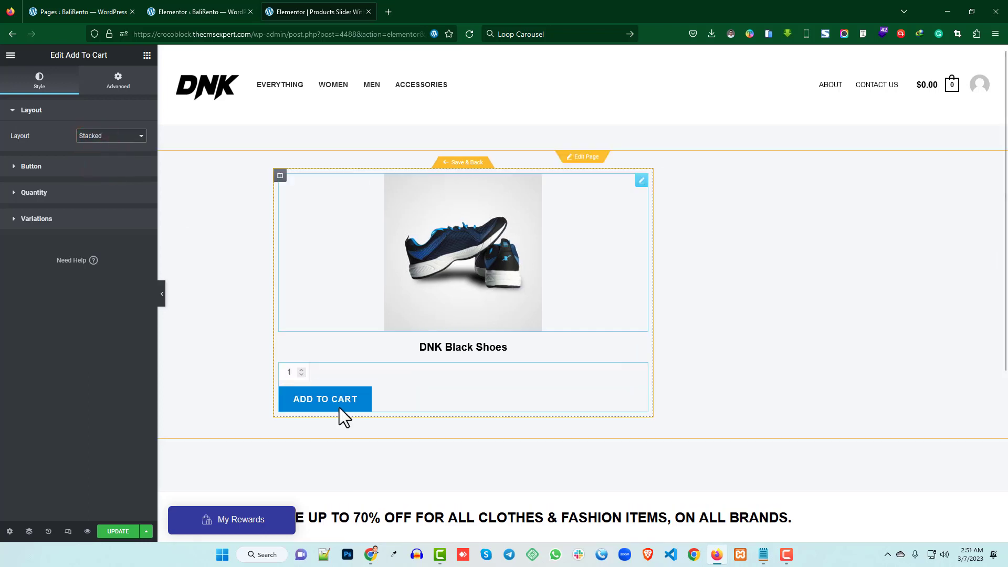
left_click(103, 127)
left_click(82, 117)
left_click(118, 138)
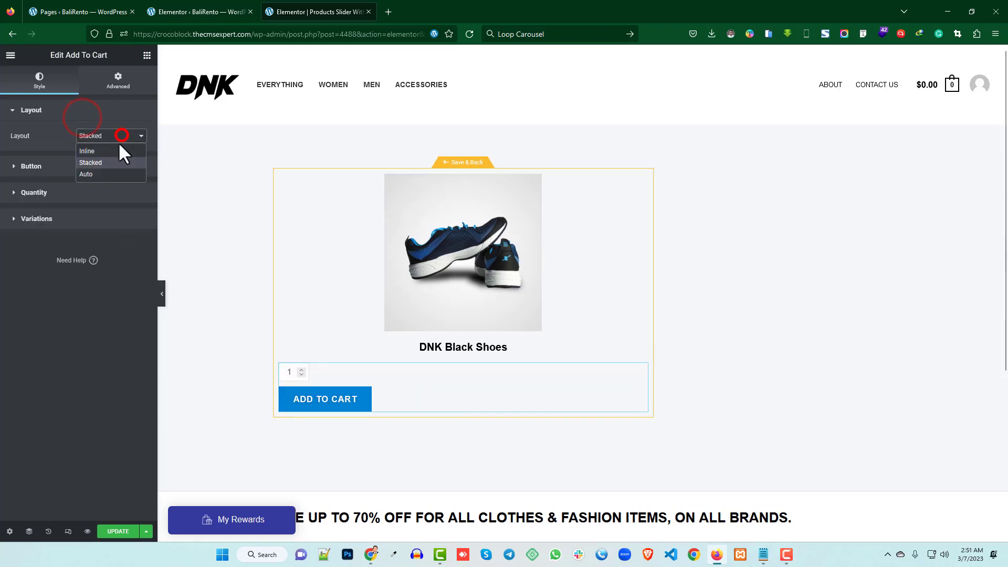
left_click(115, 147)
Step: Center the button of the Add To Cart widget
left_click(50, 167)
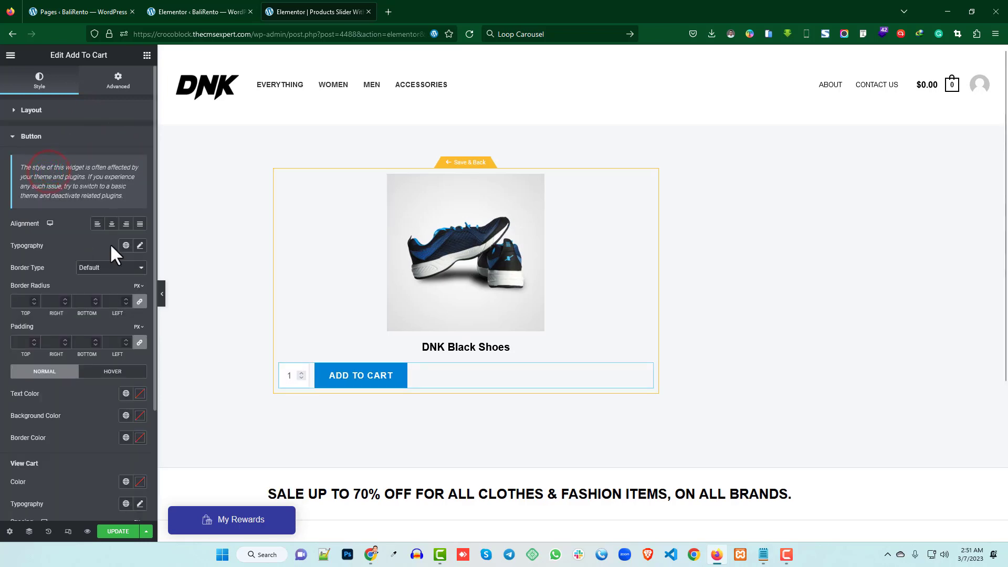
left_click(111, 225)
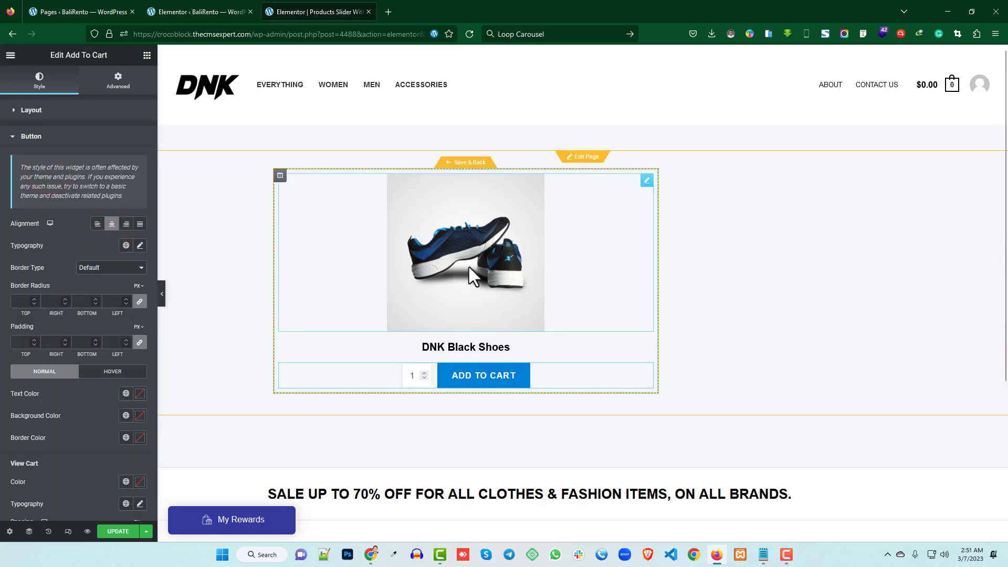
Step: Give the template's column a Solid border with a width of 1 on all sides
left_click(281, 175)
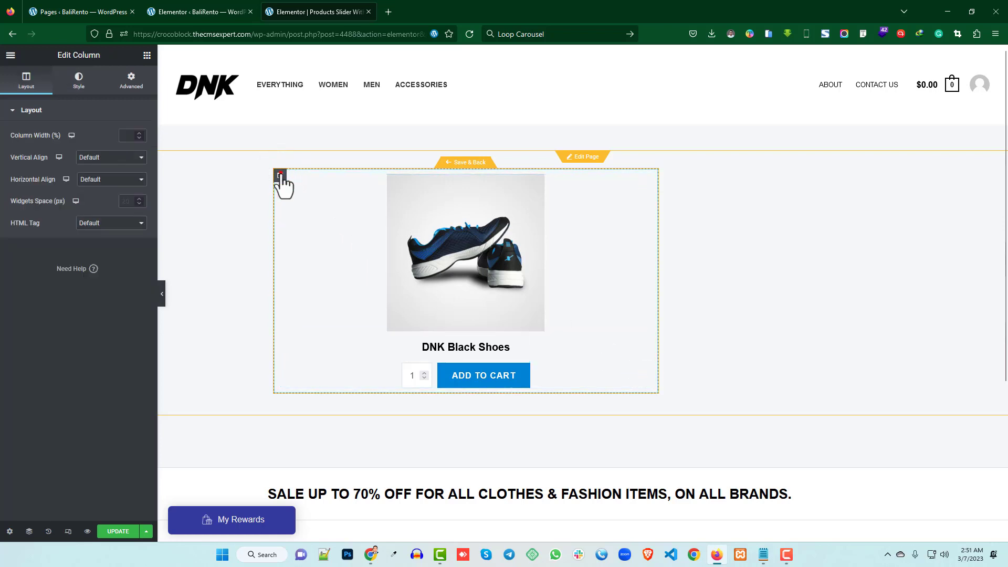
left_click(79, 79)
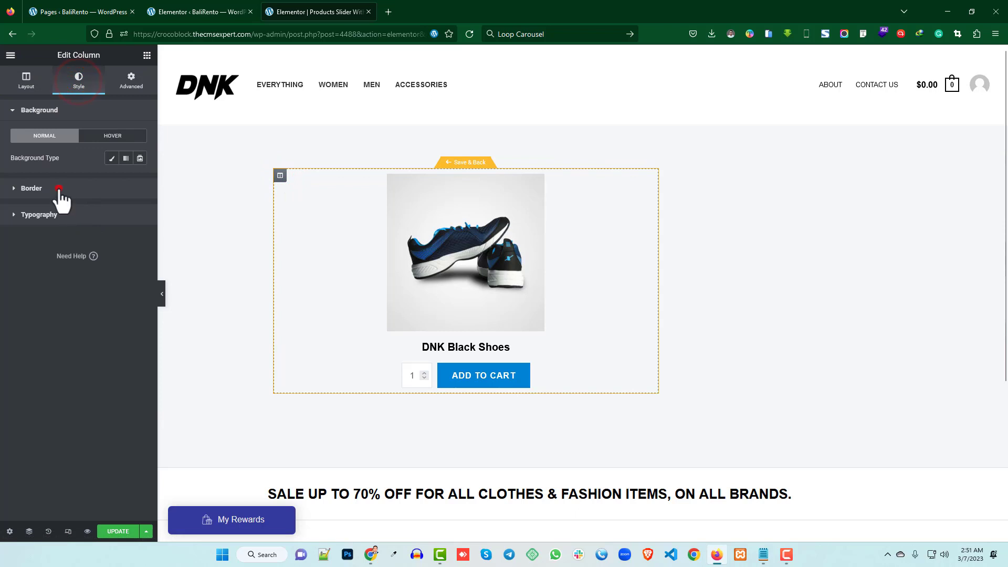
left_click(59, 189)
left_click(100, 185)
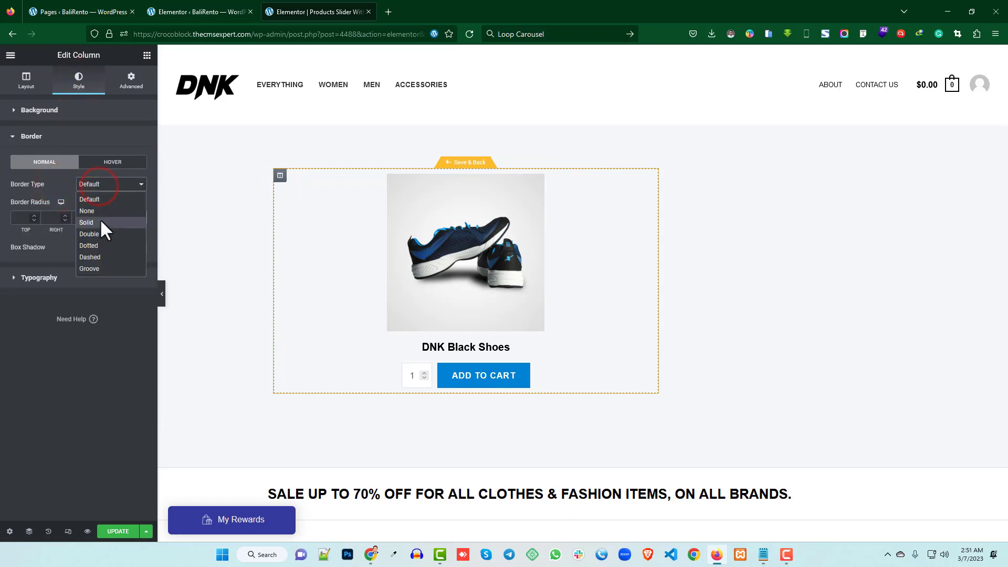
left_click(101, 222)
left_click(27, 217)
type("1")
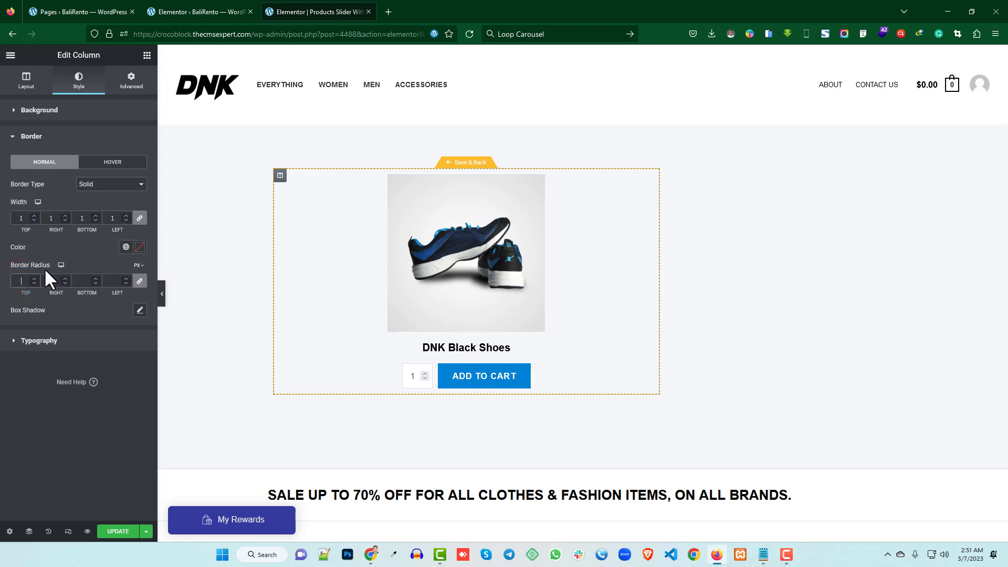
Step: Set the column's border radius to 4 px on all sides and its border color to yellow #FDDD3A
key("BackSpace")
type("4")
left_click(139, 247)
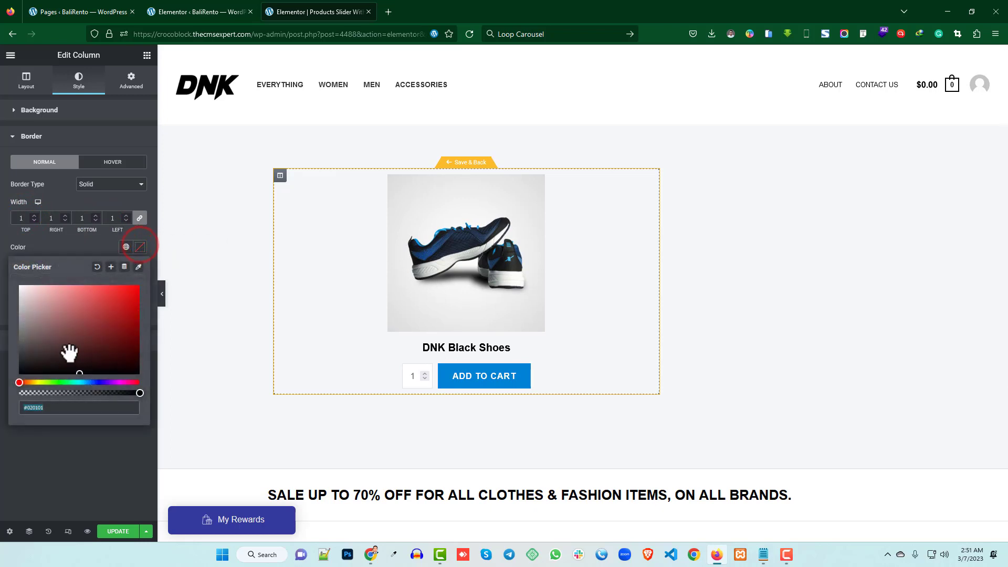
left_click(111, 287)
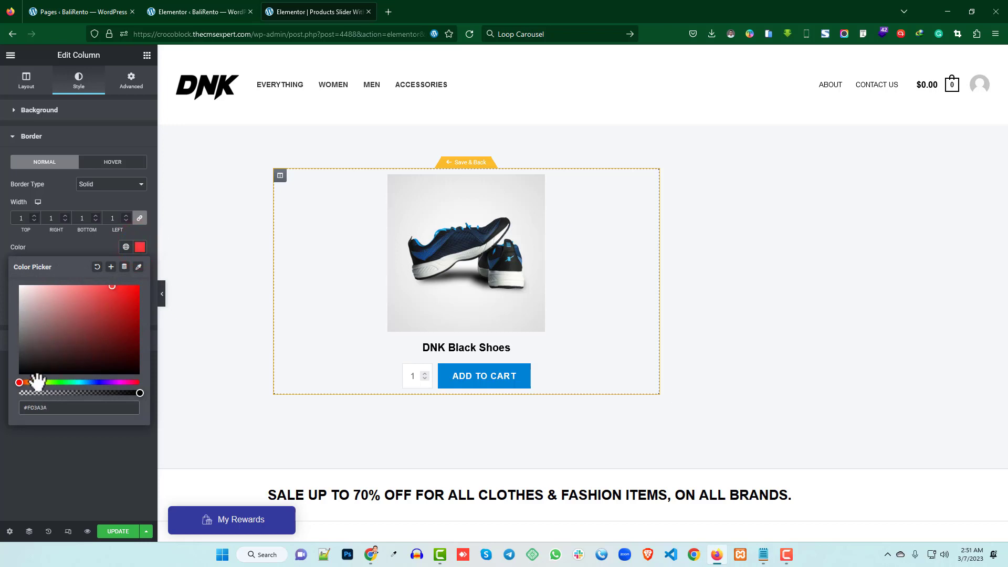
left_click_drag(20, 382, 35, 382)
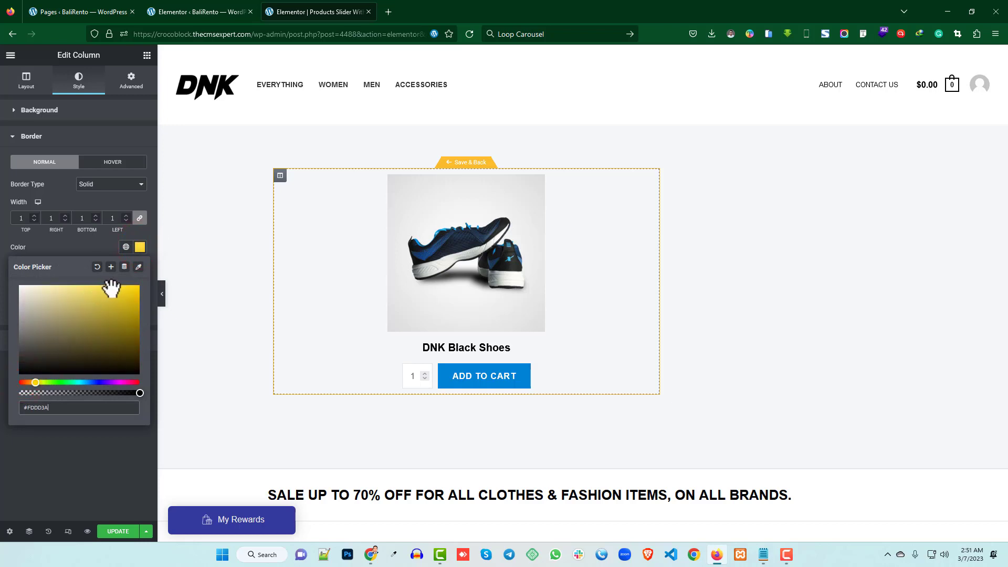
left_click(2, 311)
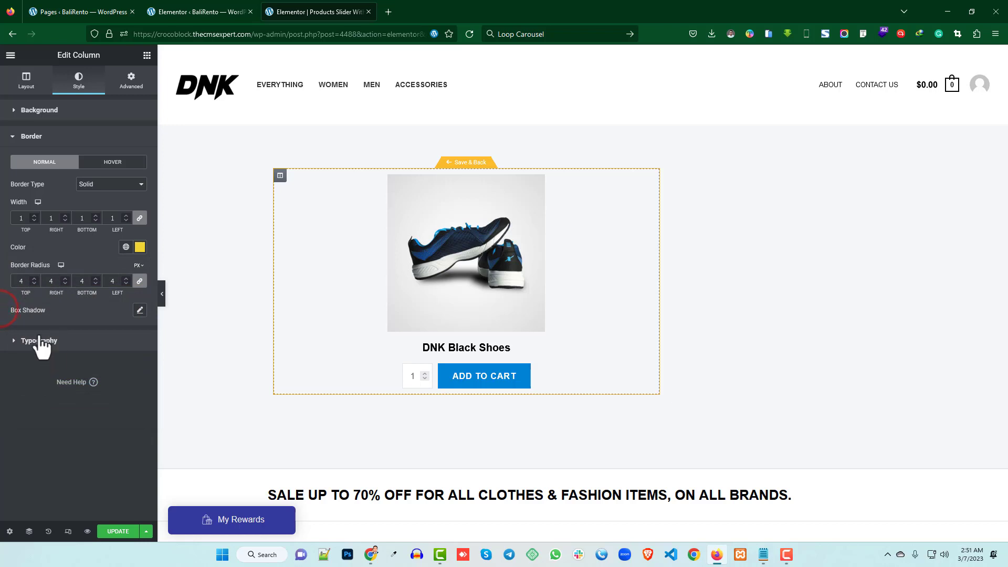
Step: Add a box shadow in rgba(0, 0, 0, 0.18) to the column, then save the template and return to the page
left_click(140, 310)
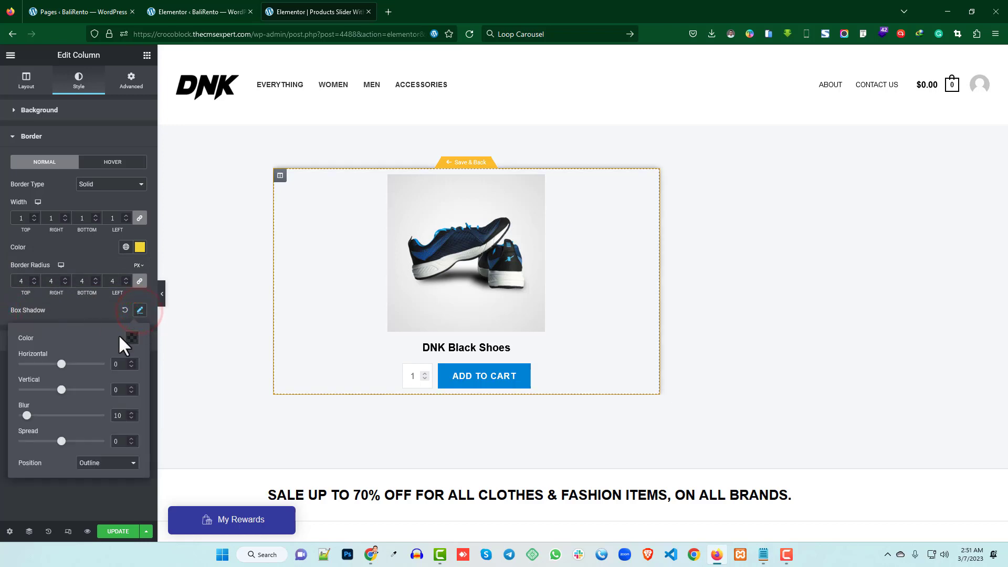
left_click(133, 341)
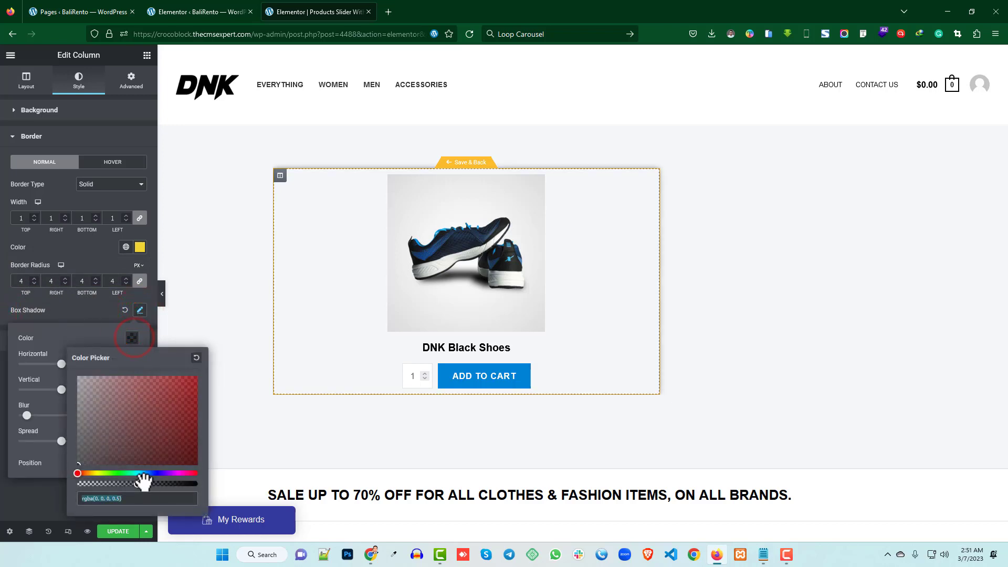
left_click_drag(138, 482, 100, 481)
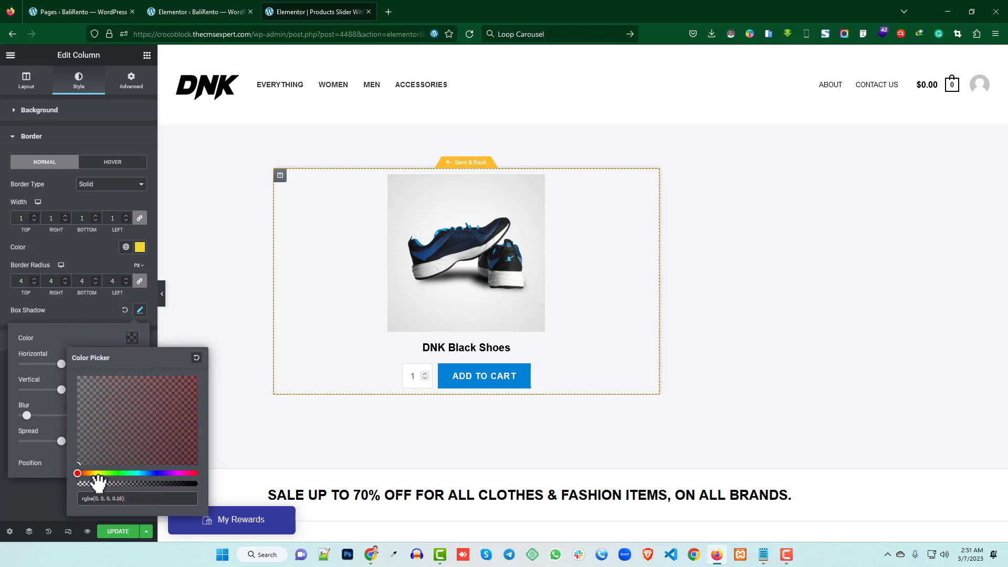
left_click(181, 414)
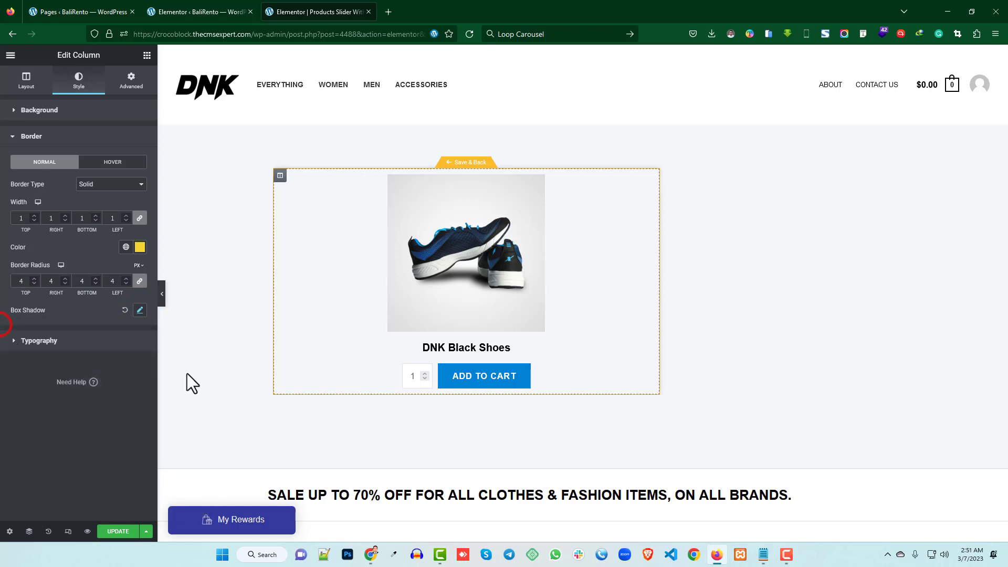
left_click(115, 531)
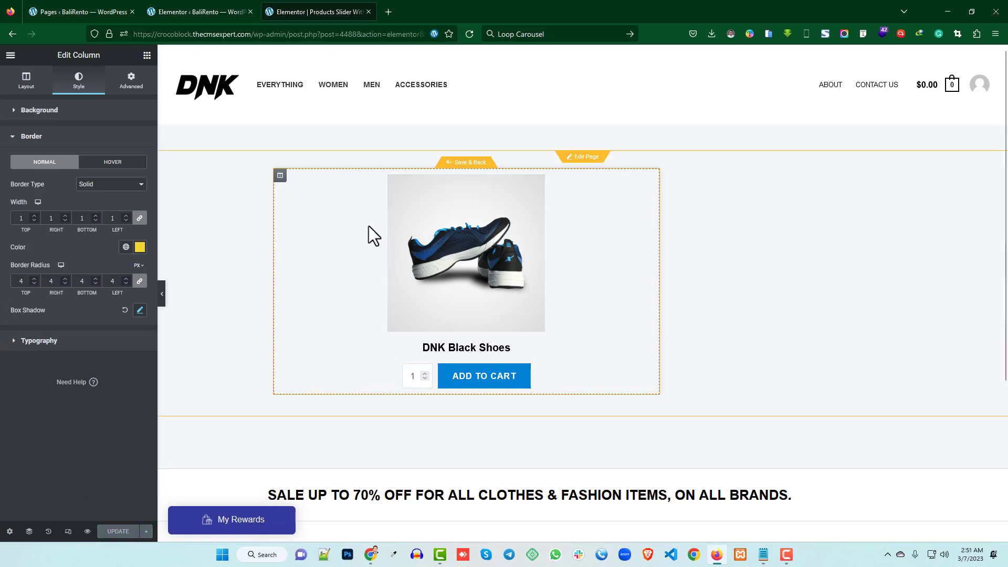
left_click(469, 163)
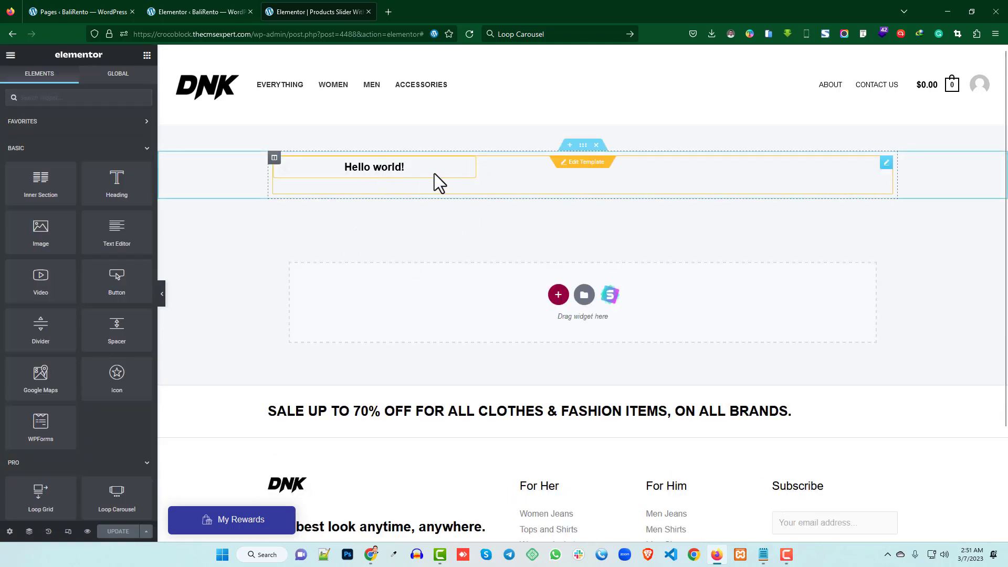
Step: Set the Loop Carousel's template type to Products and use Elementor Loop Item #4511 as its template
left_click(885, 163)
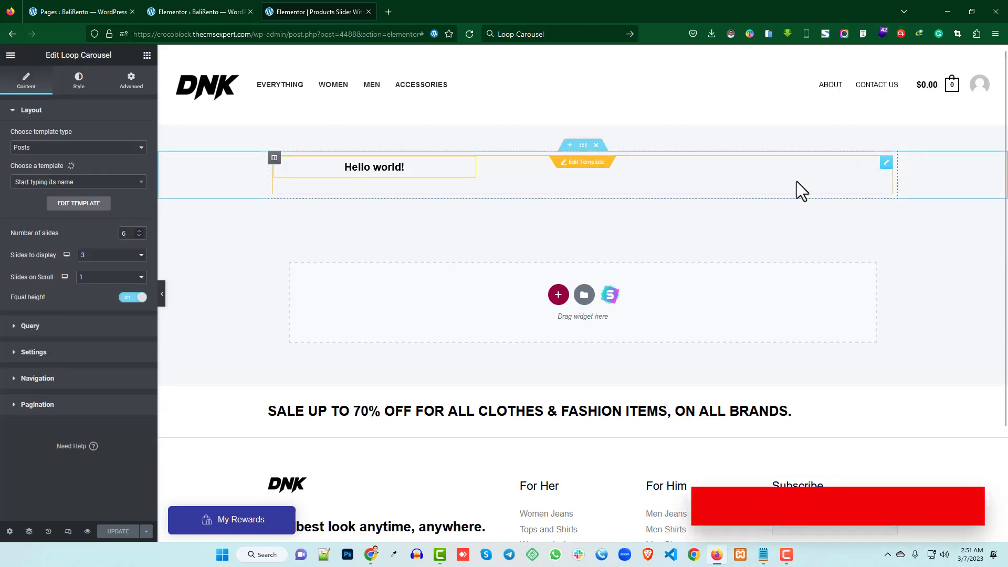
left_click(25, 148)
left_click(33, 173)
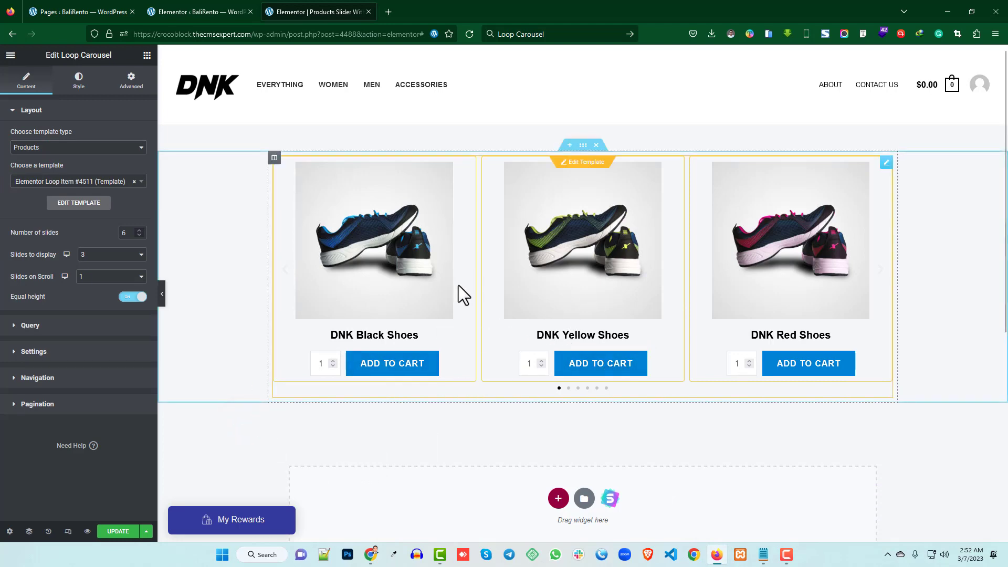
Step: Open Elementor Loop Item #4511 for editing from the Theme Builder and check it against the carousel on the page
left_click(225, 10)
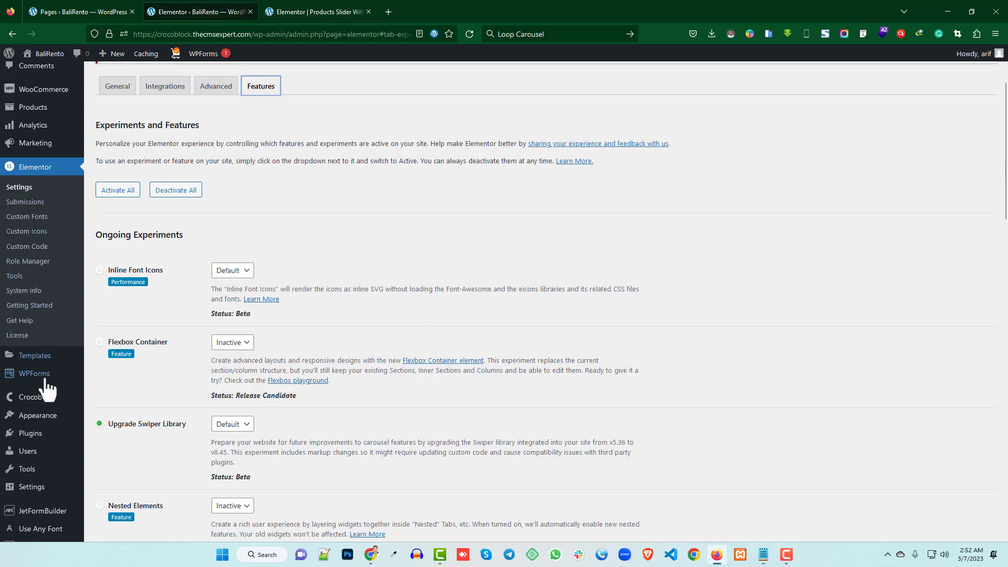
mouse_move(34, 357)
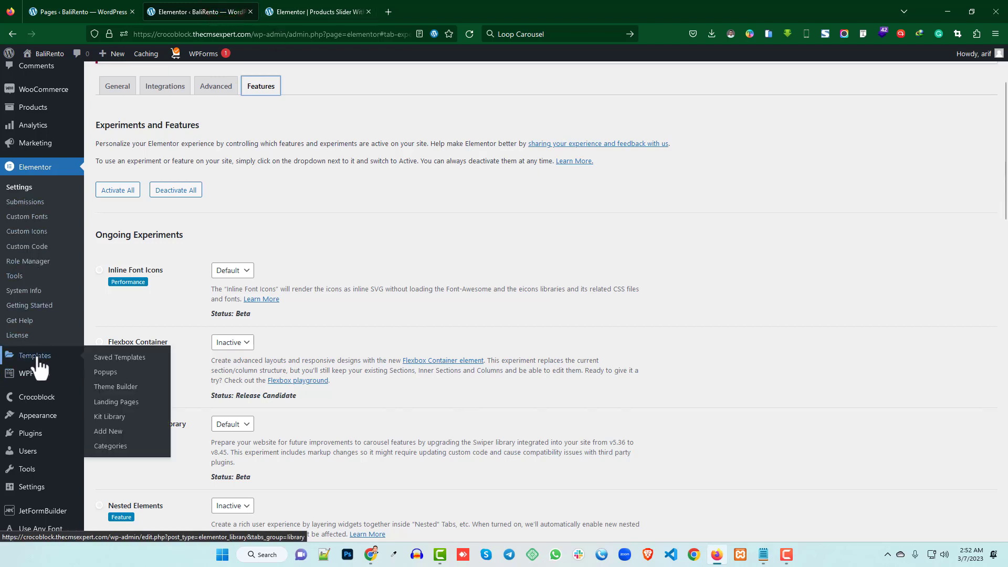
left_click(125, 387)
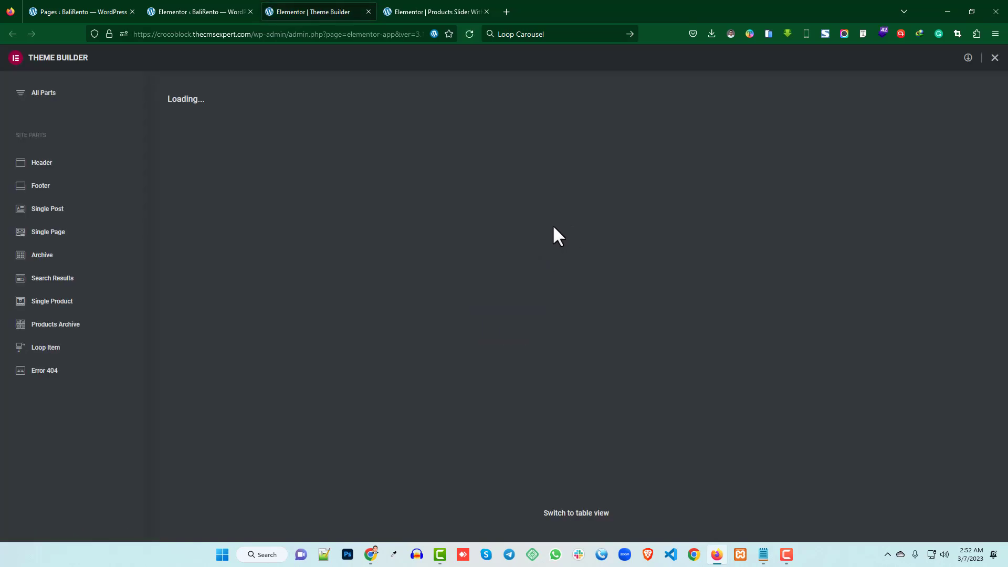
left_click(230, 189)
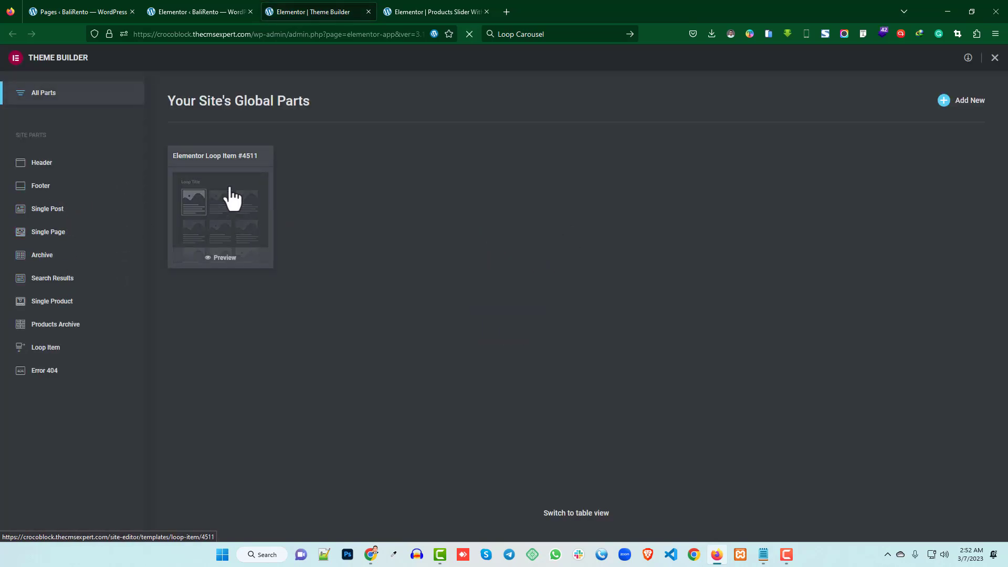
left_click(226, 200)
left_click(553, 154)
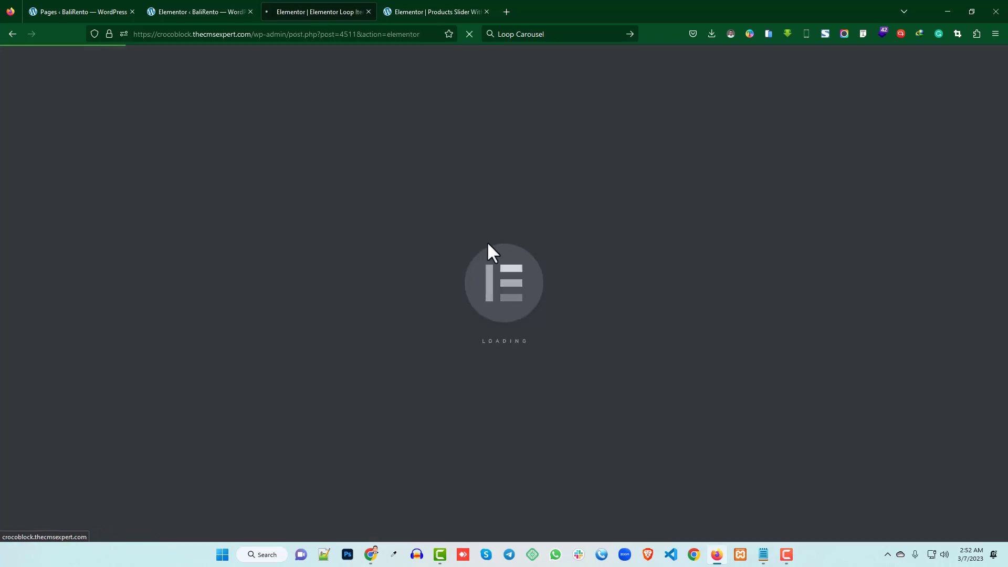
left_click(458, 10)
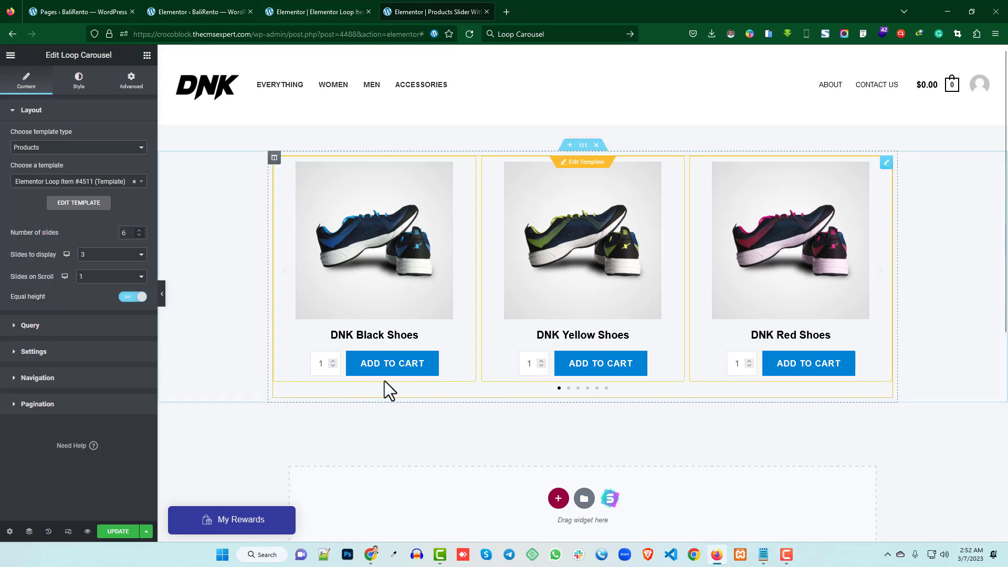
left_click(319, 16)
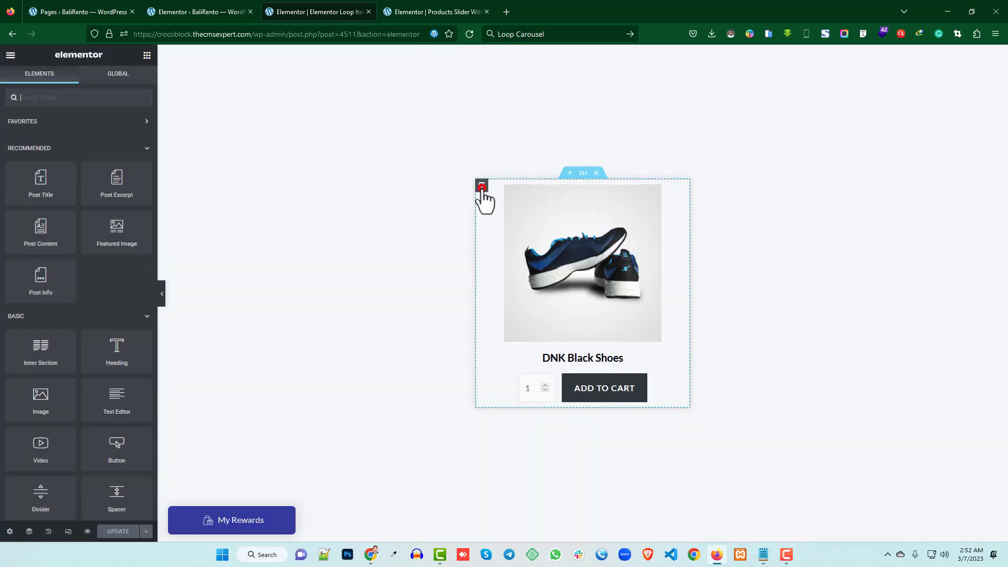
Step: Unlink the margin values of the loop item's column so each side can be set separately
left_click(480, 188)
left_click(131, 83)
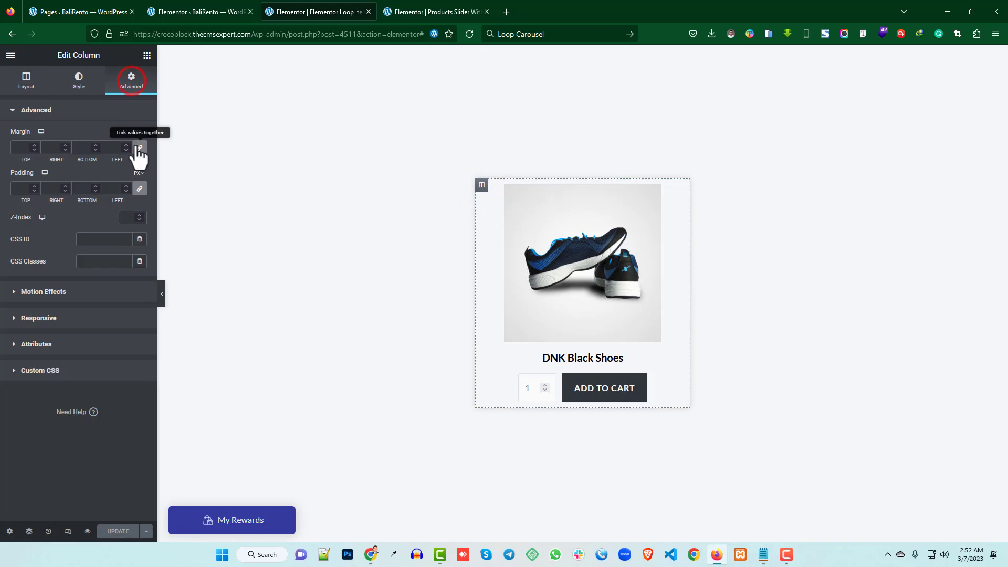
left_click(139, 147)
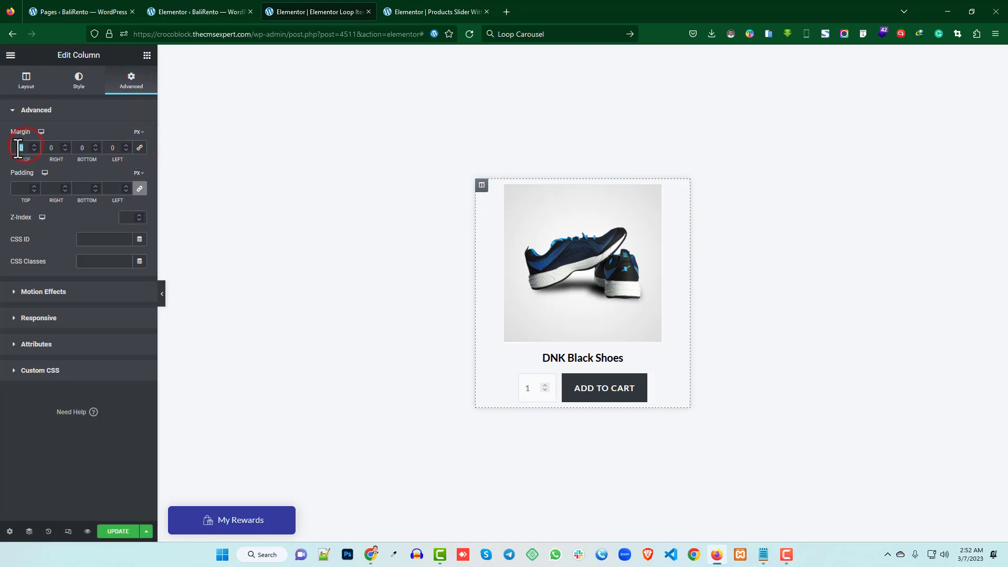
left_click(405, 227)
Step: Try a separate top padding of 20 px on the loop item's section and clear it again
left_click(583, 172)
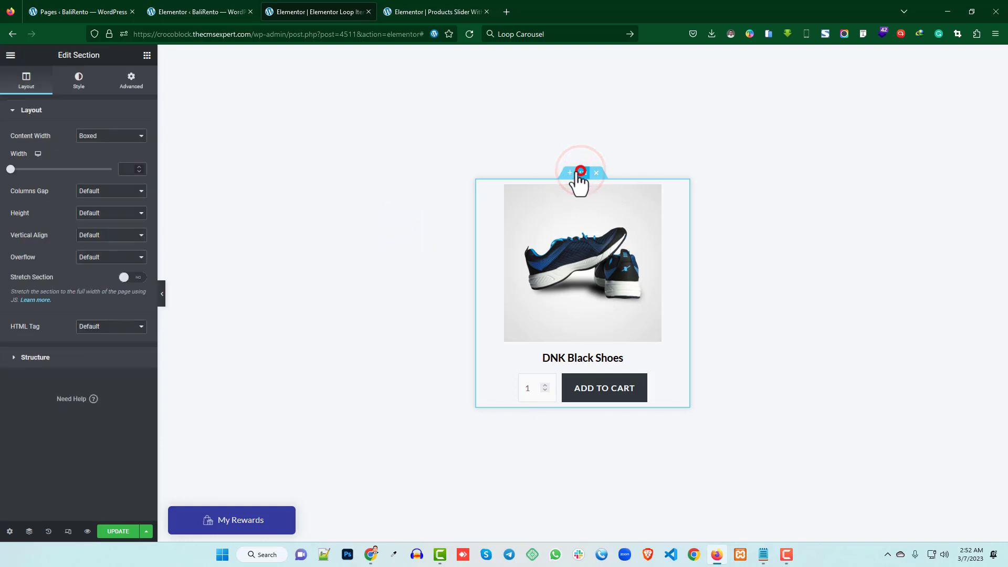
left_click(132, 81)
left_click(138, 147)
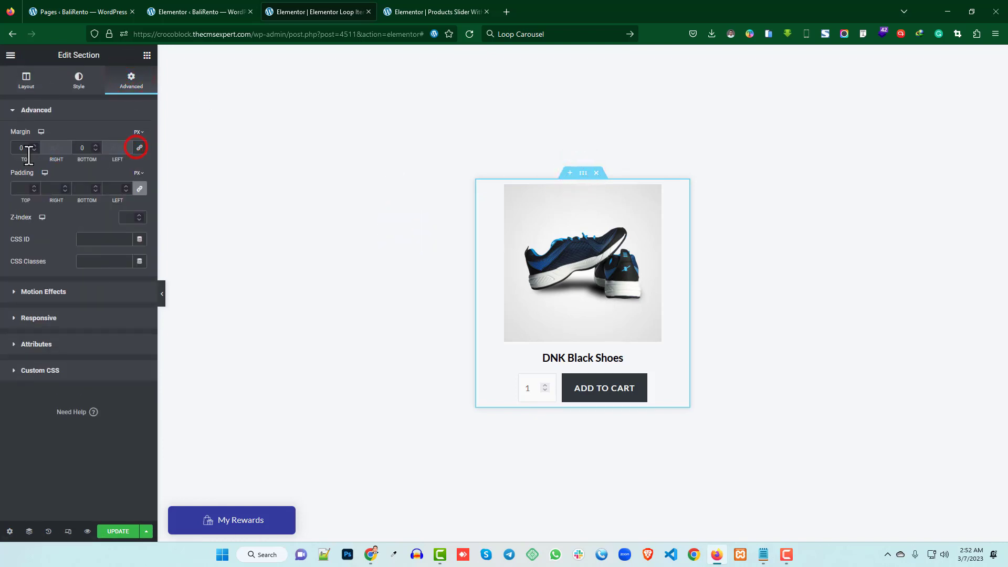
left_click(139, 188)
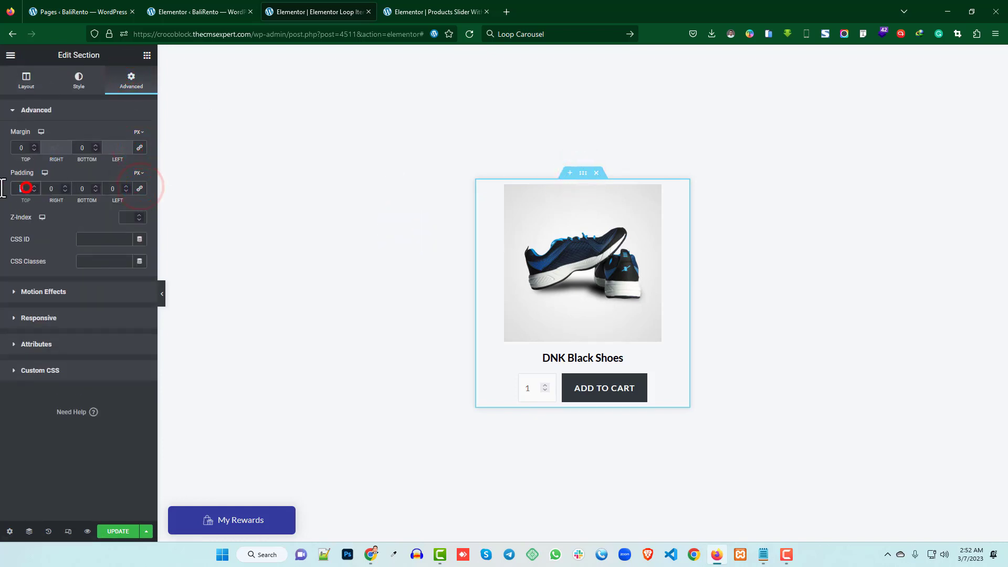
type("20")
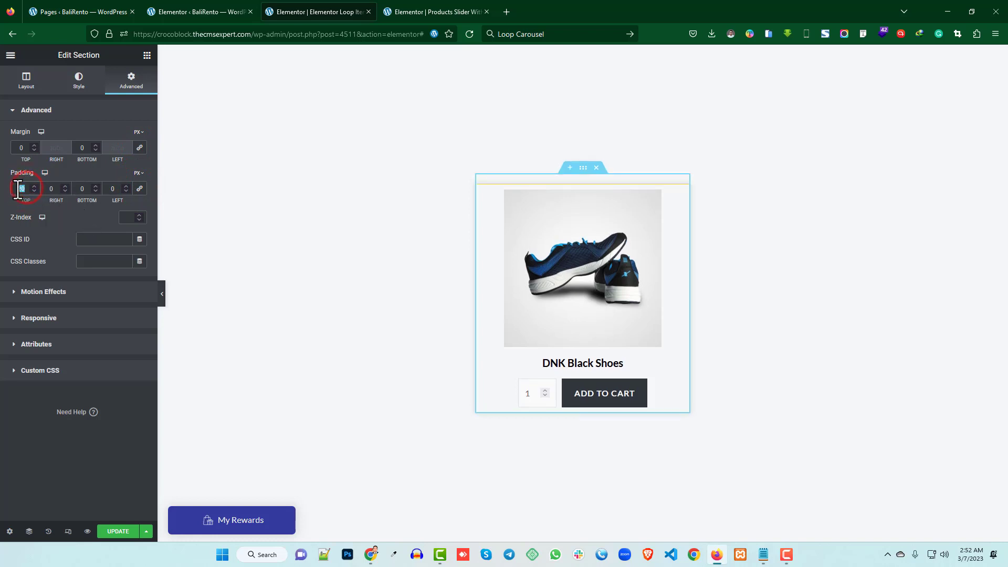
key("BackSpace")
Step: Set the padding of the loop item's column to 30 px on all sides
left_click(481, 185)
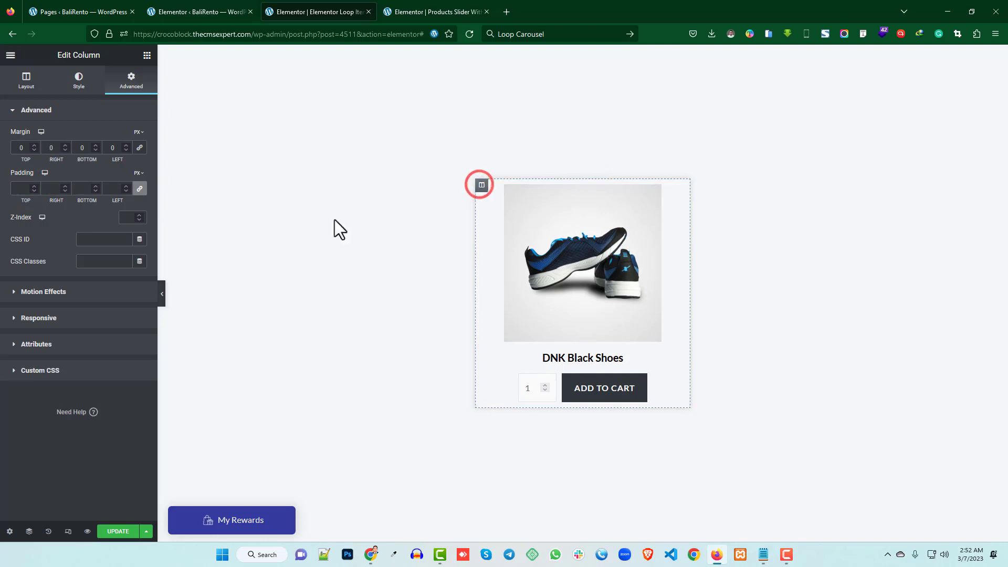
left_click(21, 188)
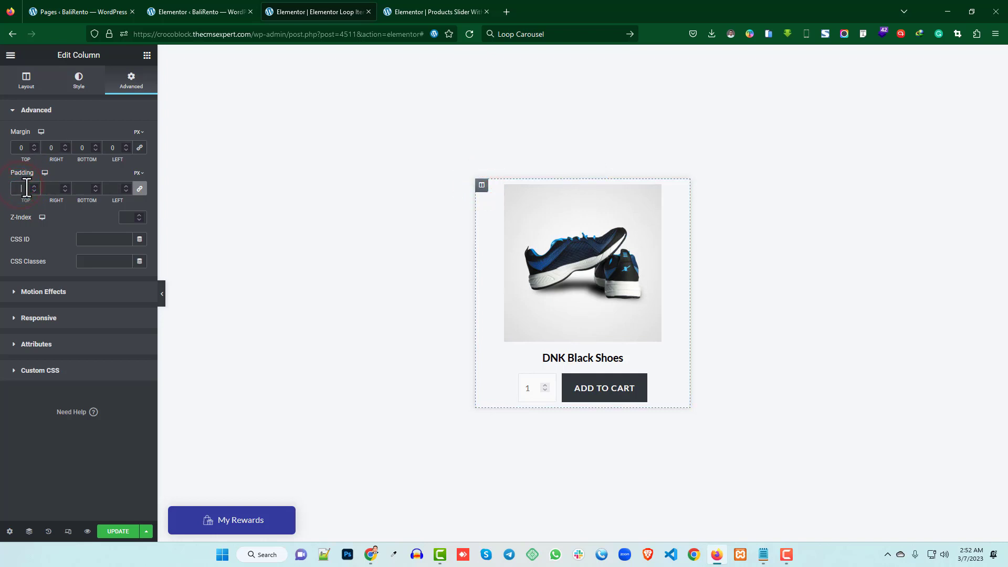
type("30")
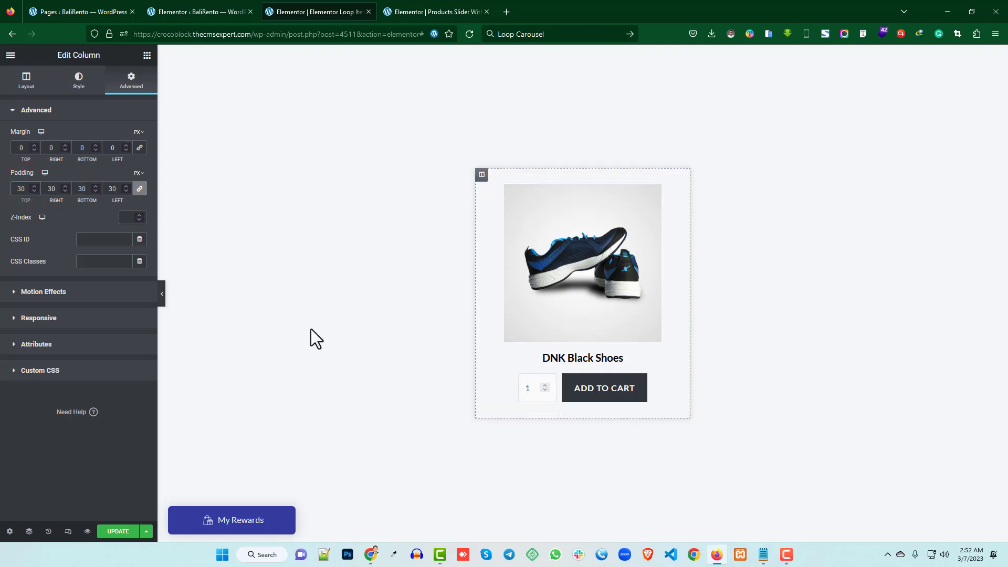
Step: Unlink the column's padding, set its top and bottom values to 40 px, and save the template
left_click(140, 189)
type("40")
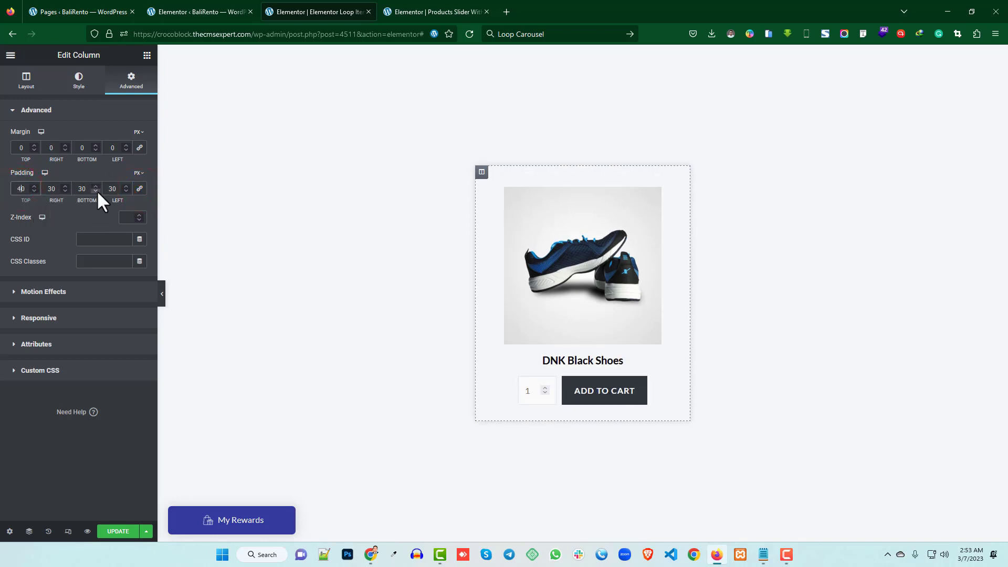
type("40")
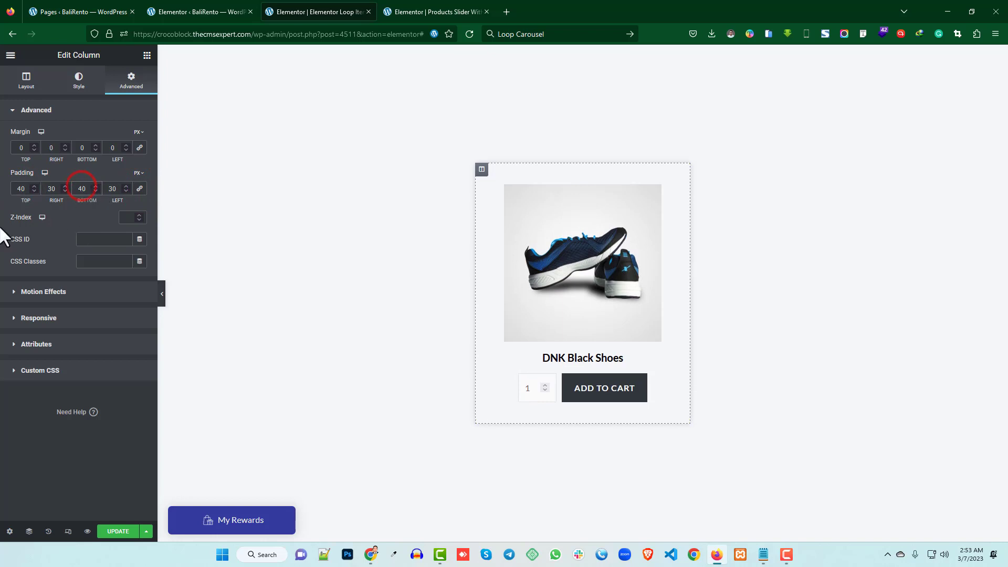
left_click(126, 532)
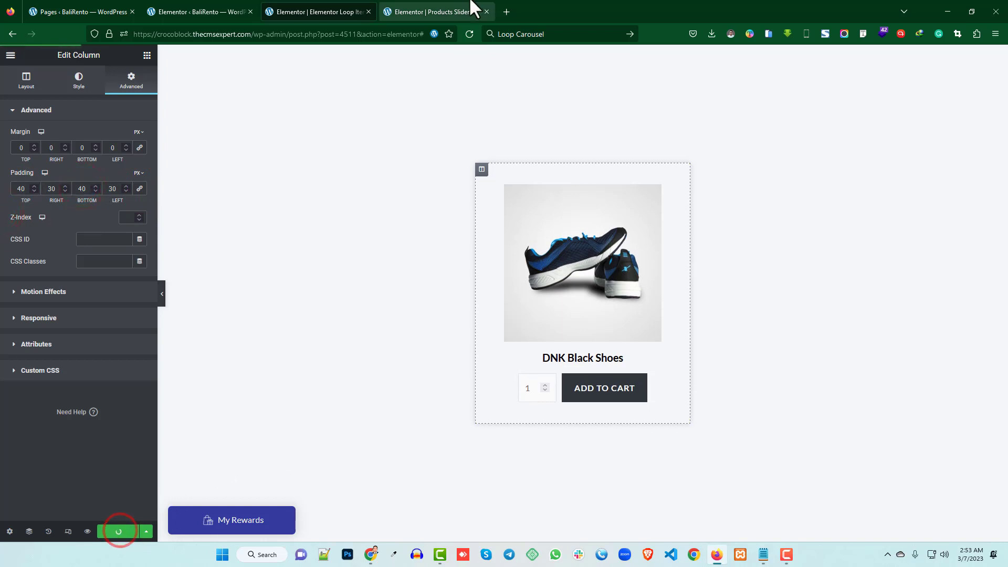
Step: In the Products Slider page editor, limit the Loop Carousel's query to the Accessories product category term
left_click(436, 12)
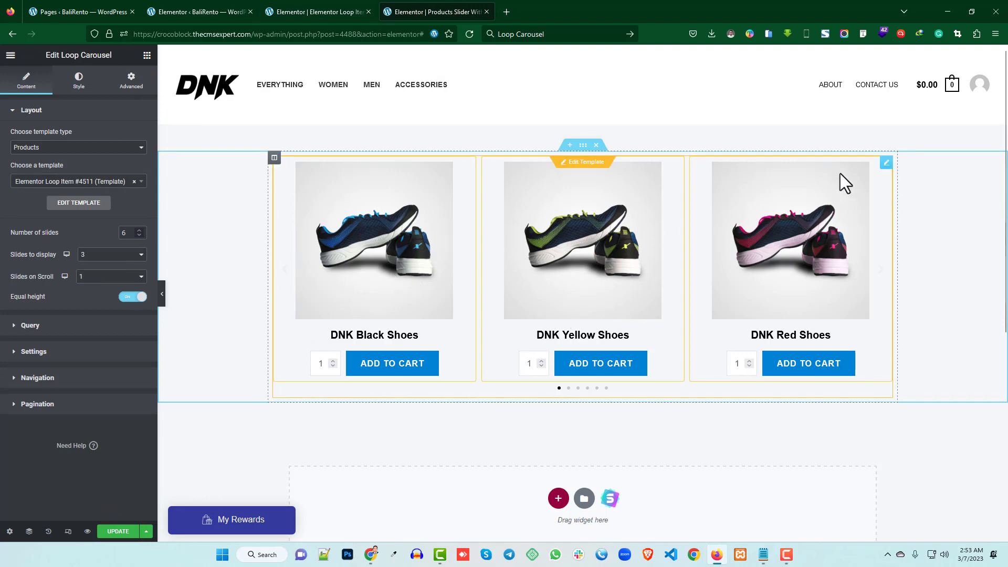
left_click(886, 162)
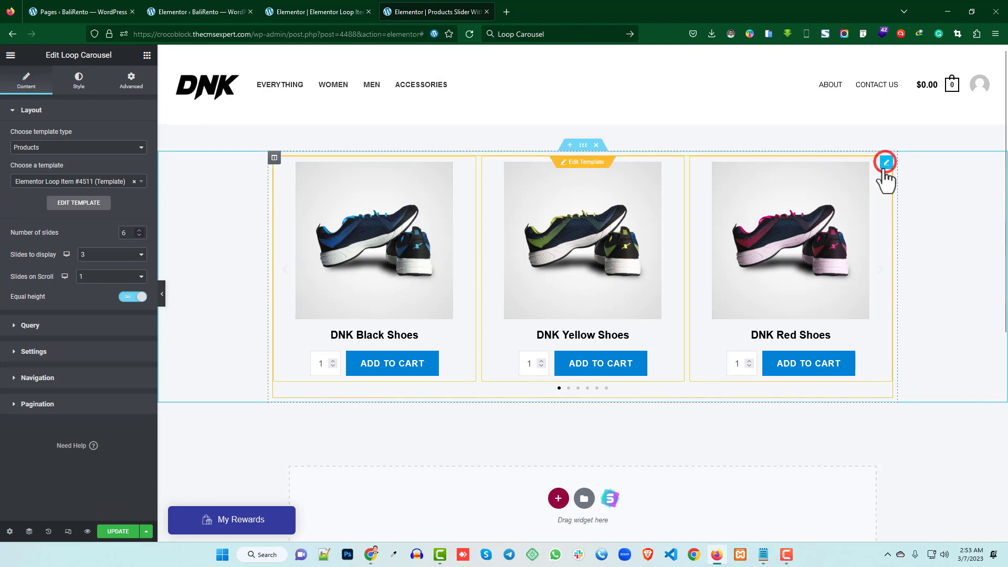
left_click(51, 326)
left_click(33, 252)
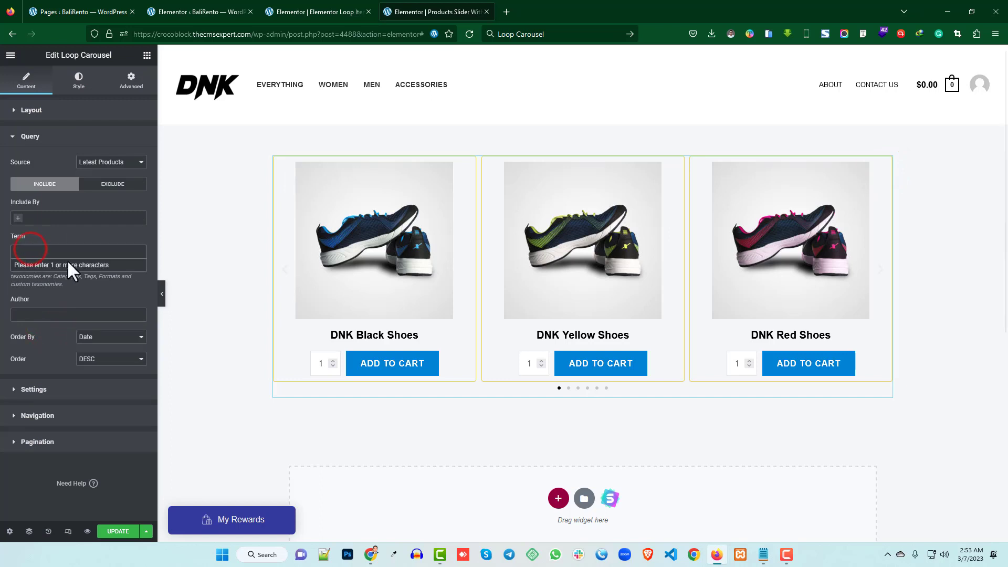
left_click(32, 253)
left_click(33, 253)
type("a")
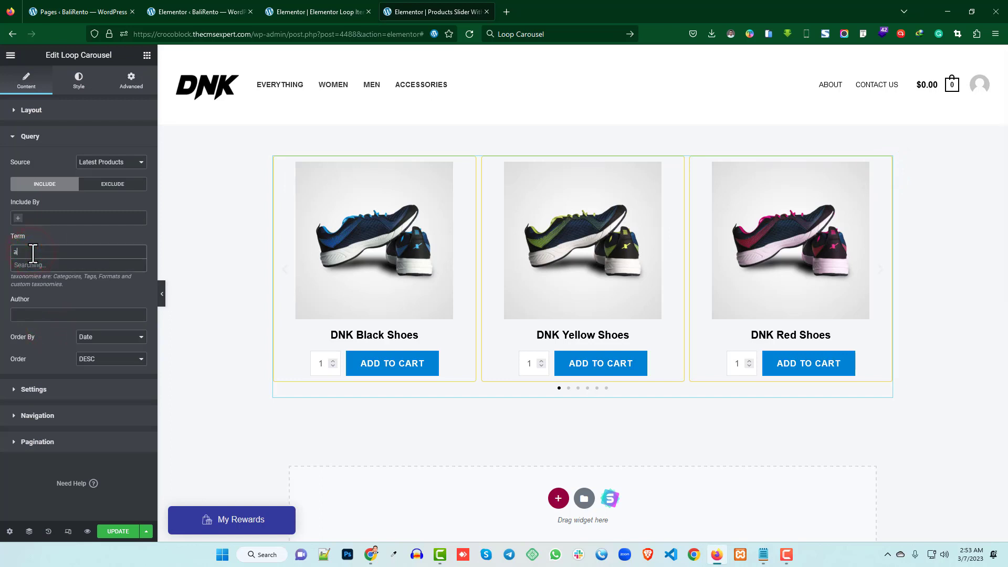
type("cc")
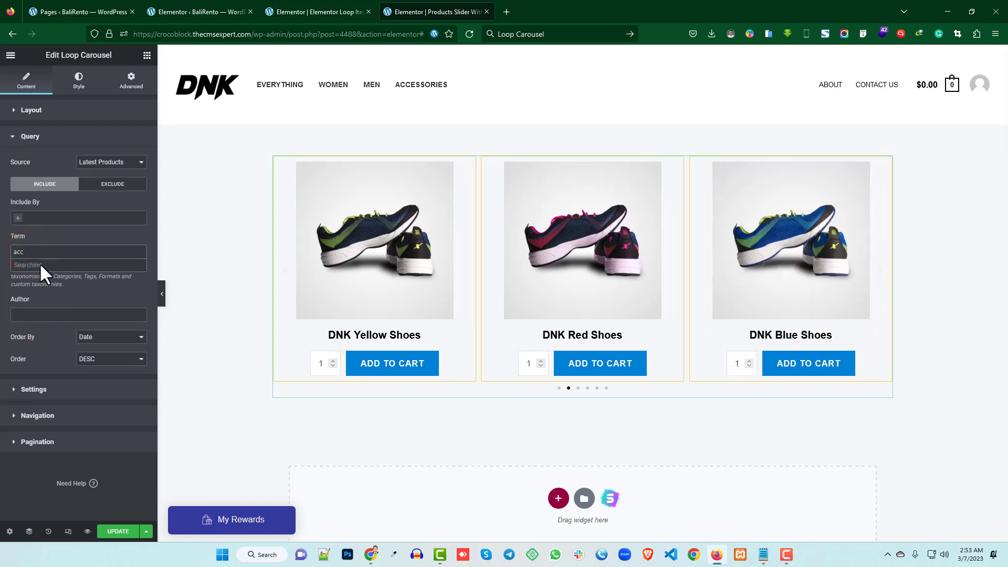
left_click(39, 263)
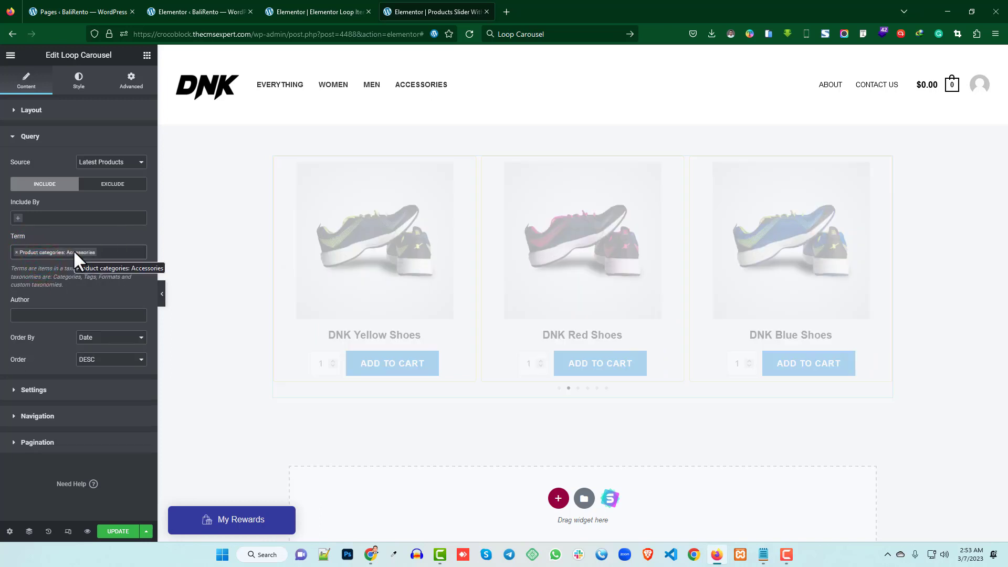
Step: Add the Women product category as a second included term in the carousel's query
left_click(113, 252)
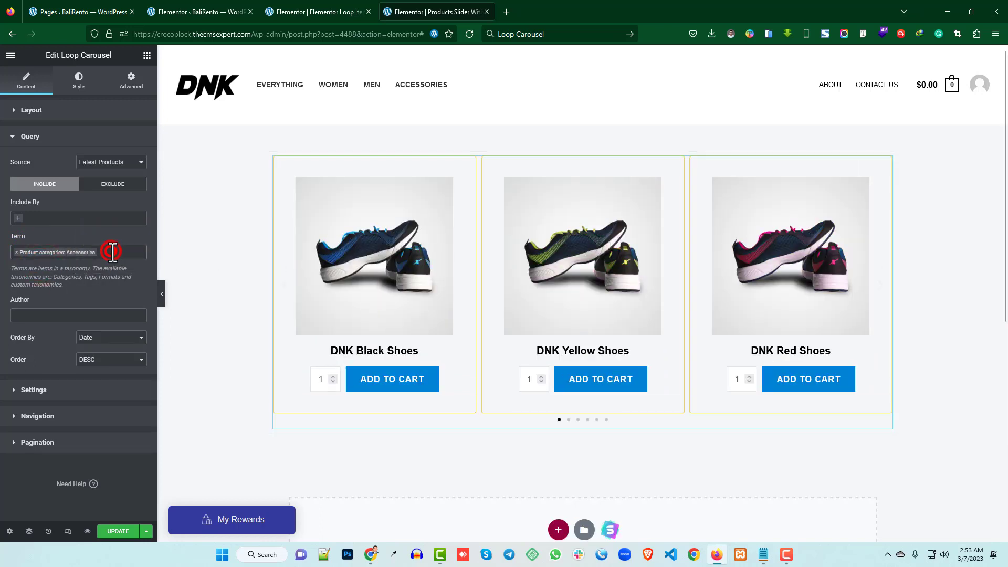
type("wo")
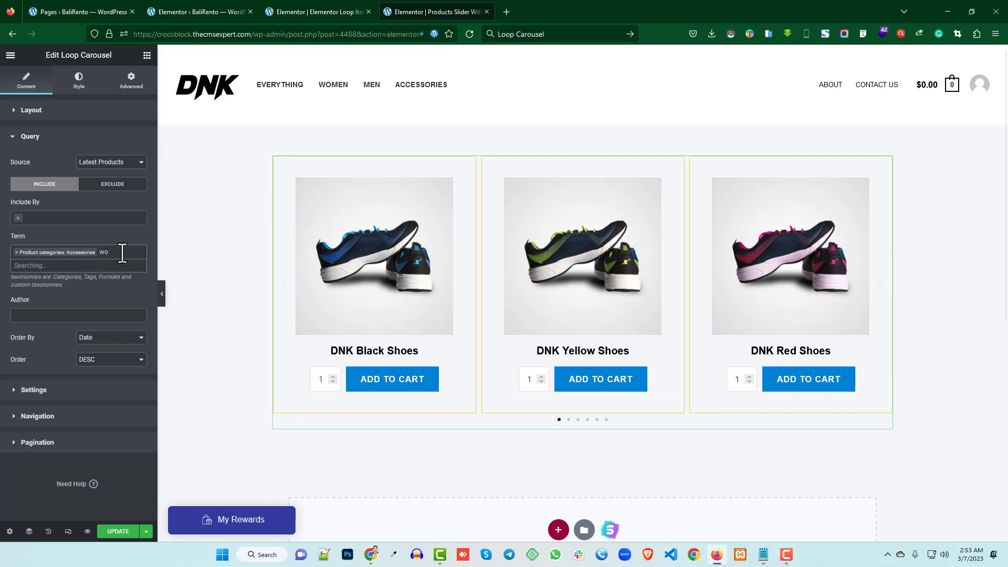
left_click(86, 265)
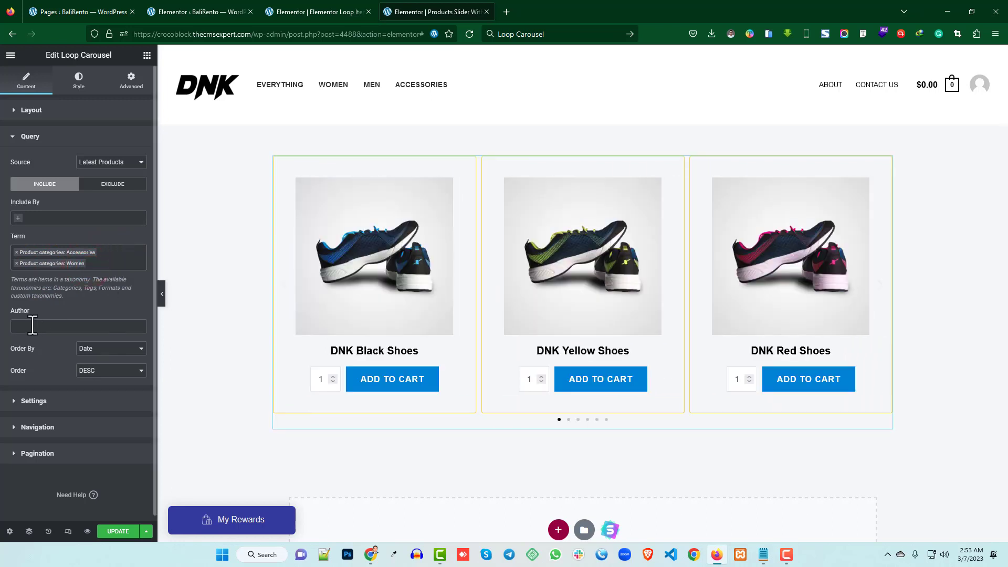
Step: Examine the carousel's playback settings, scroll direction, navigation arrow options and available pagination types
scroll(50, 251, "down", 1)
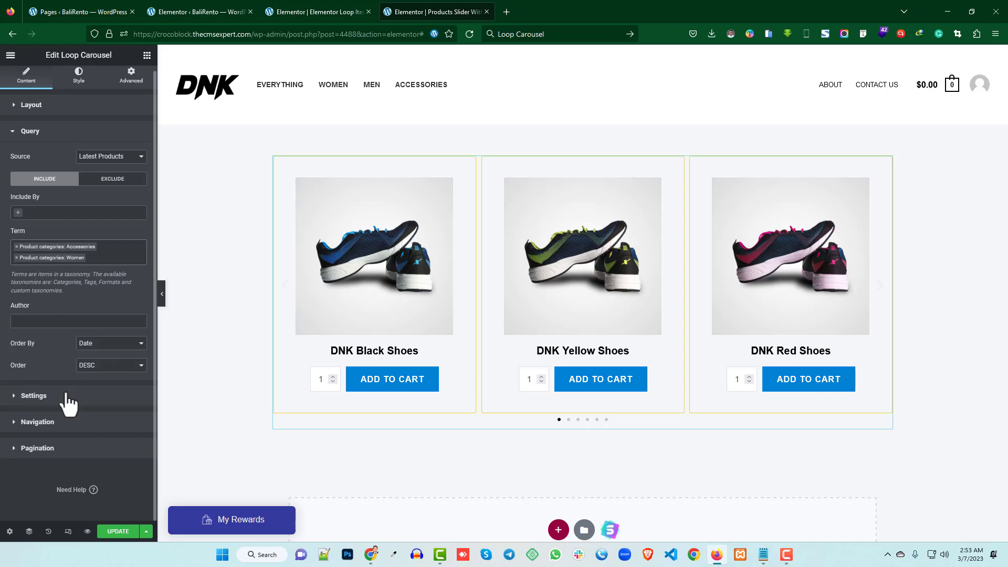
left_click(48, 397)
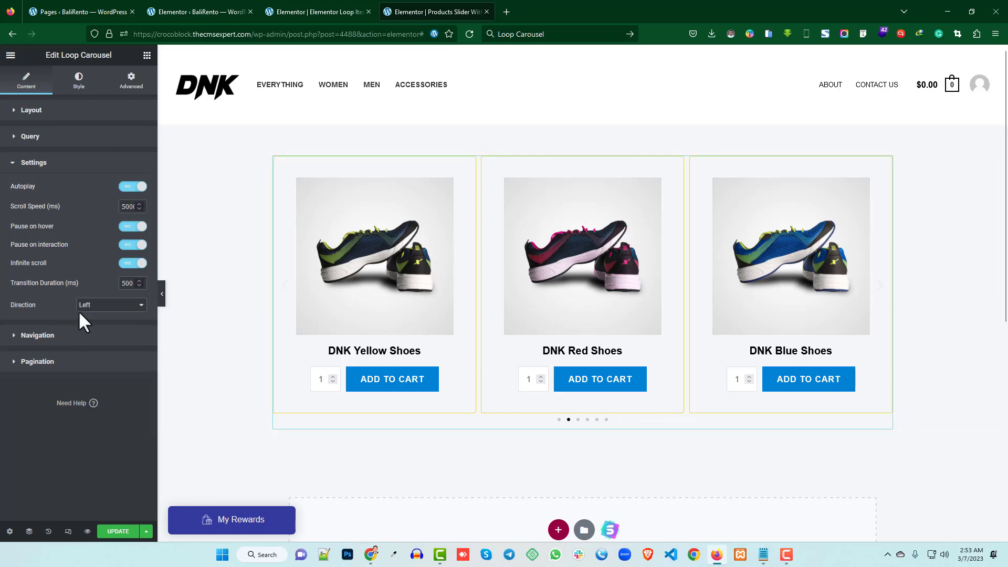
left_click(100, 305)
left_click(43, 339)
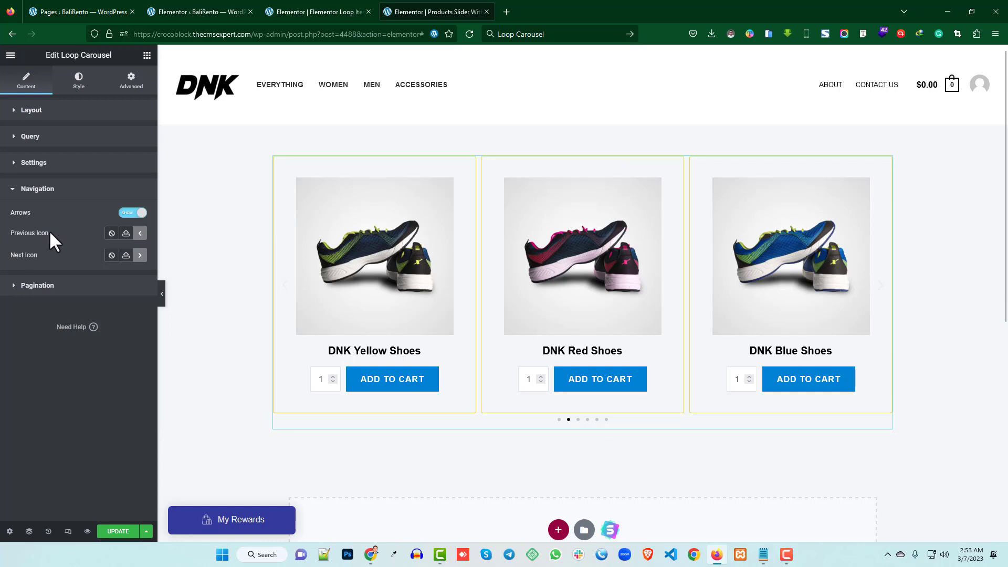
left_click(53, 286)
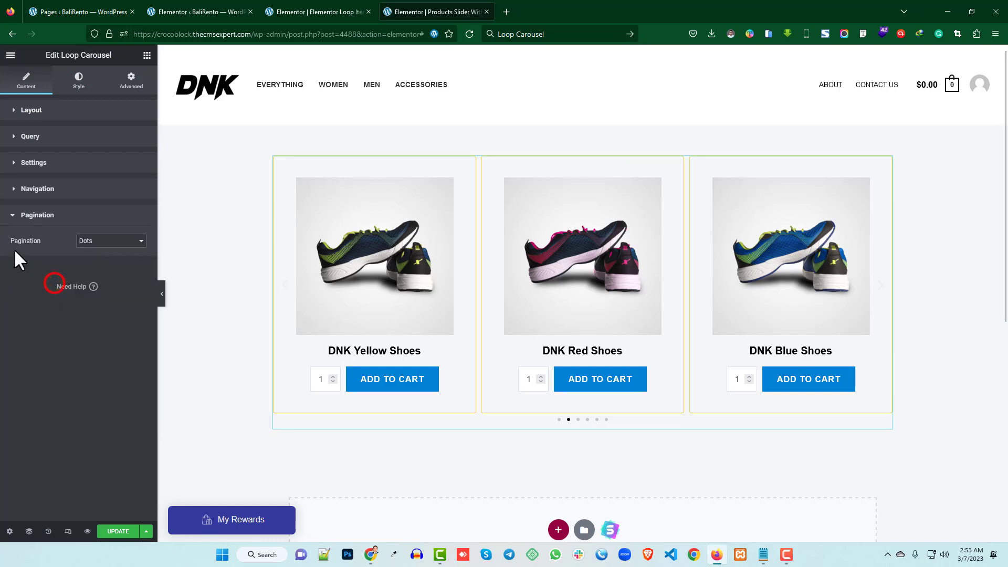
left_click(103, 240)
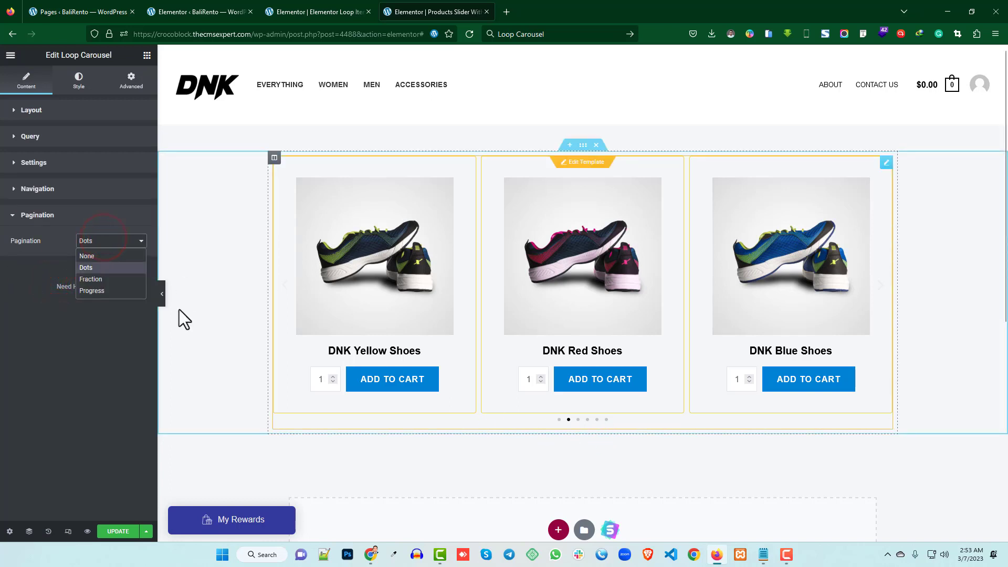
left_click(44, 230)
Step: Hide the carousel's navigation arrows and show them again
left_click(65, 190)
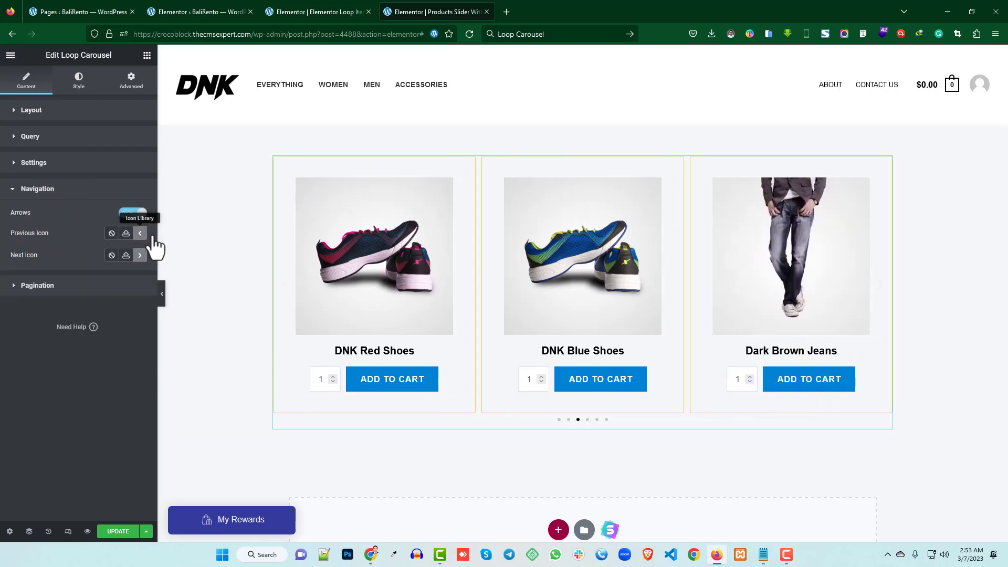
left_click(141, 213)
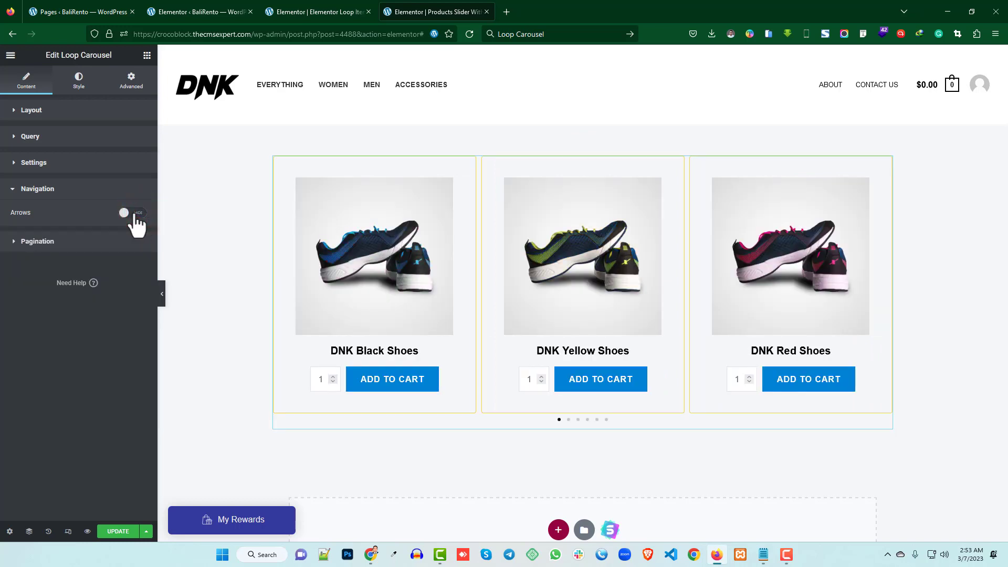
left_click(137, 214)
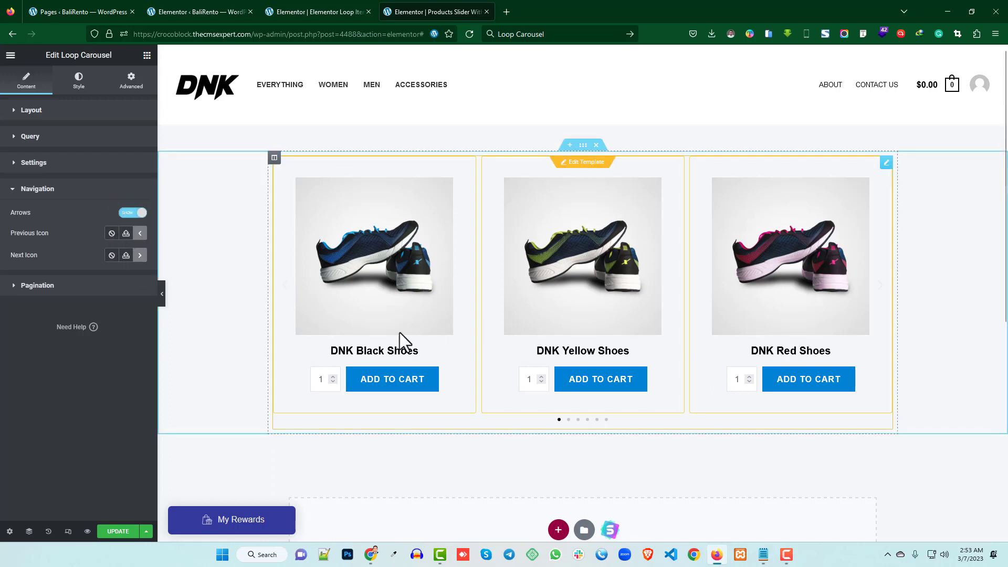
Step: Update the page and open the live view of Products Slider With Loop from the WordPress pages list
left_click(26, 284)
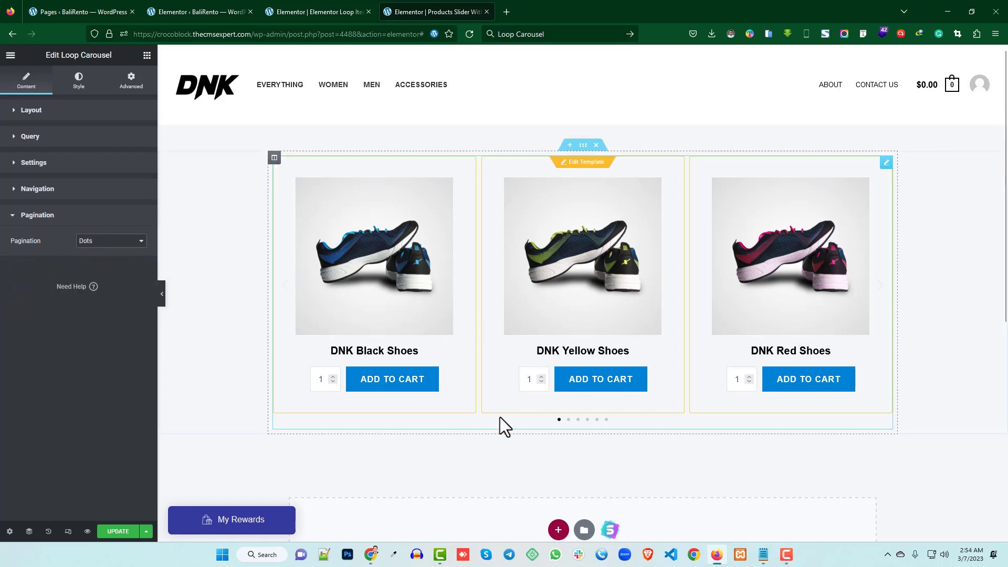
left_click(63, 106)
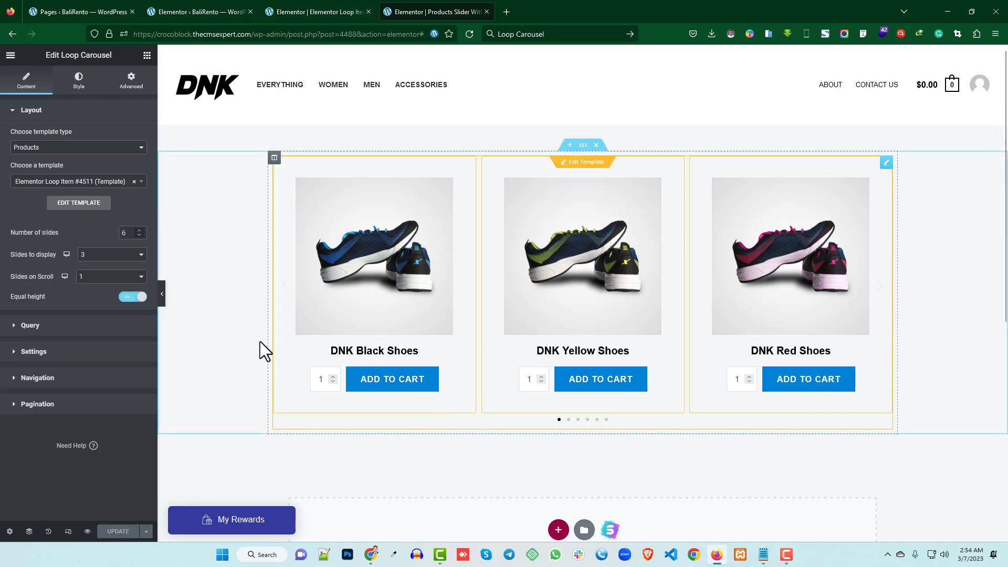
left_click(234, 6)
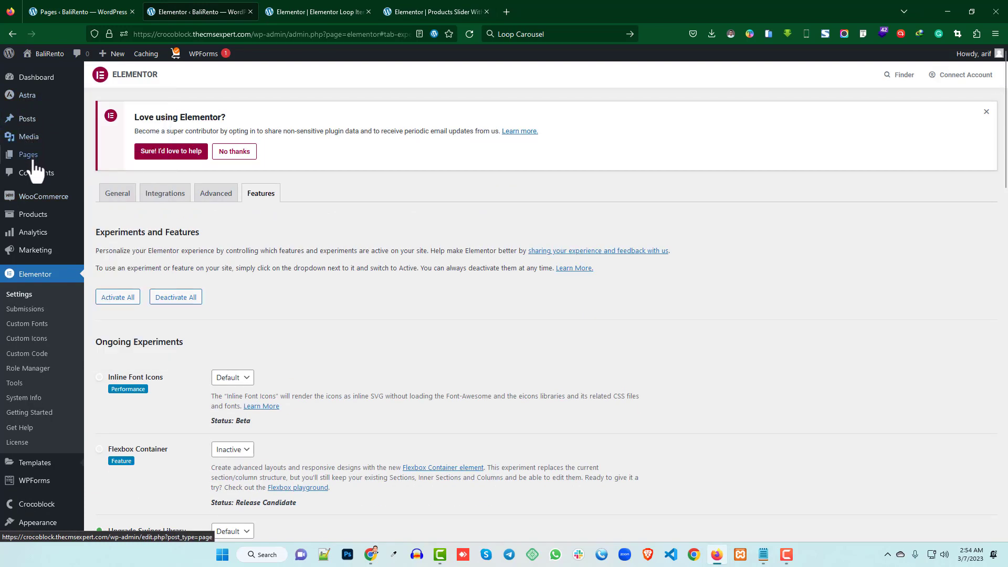
mouse_move(34, 161)
middle_click(106, 157)
left_click(326, 9)
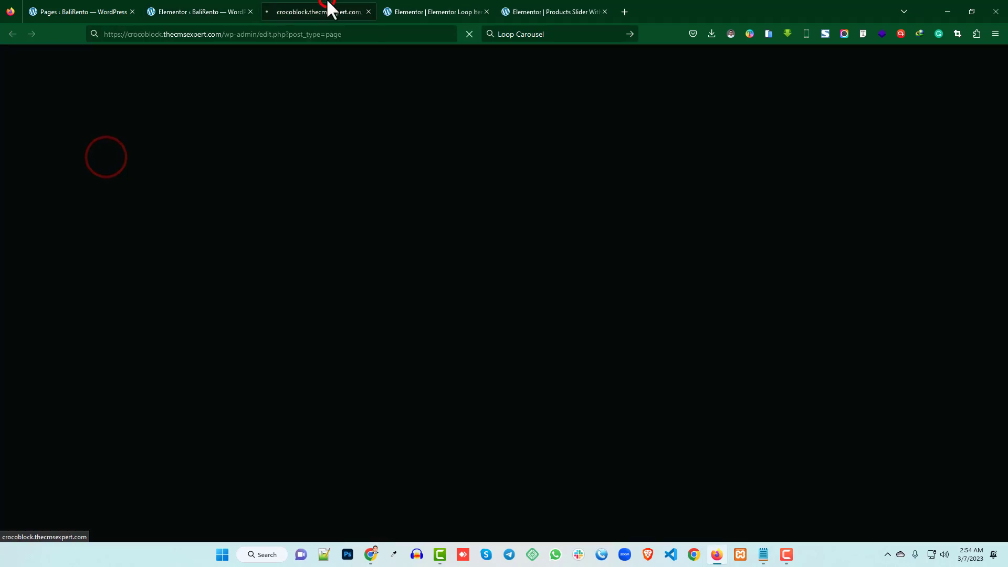
scroll(221, 342, "down", 2)
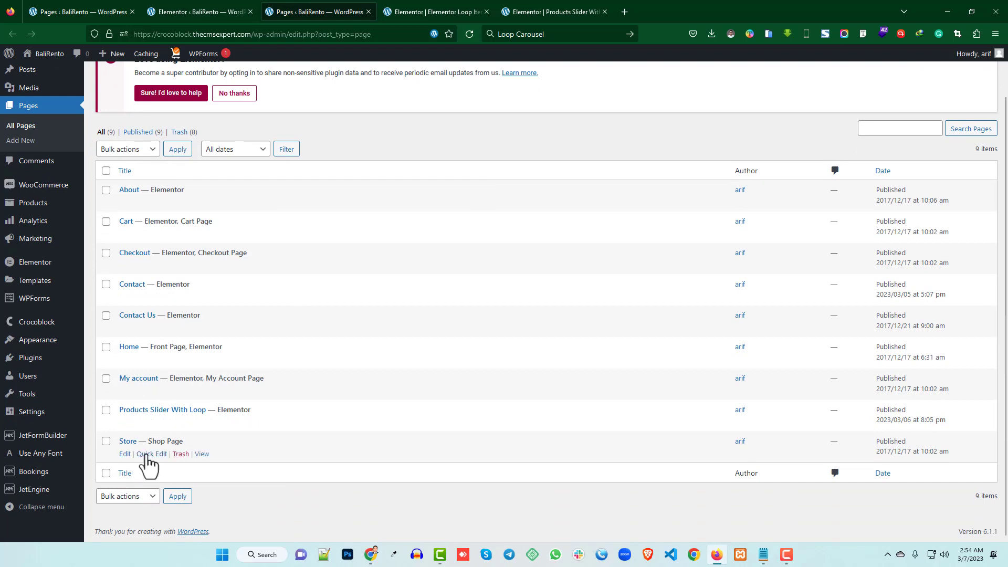
middle_click(202, 422)
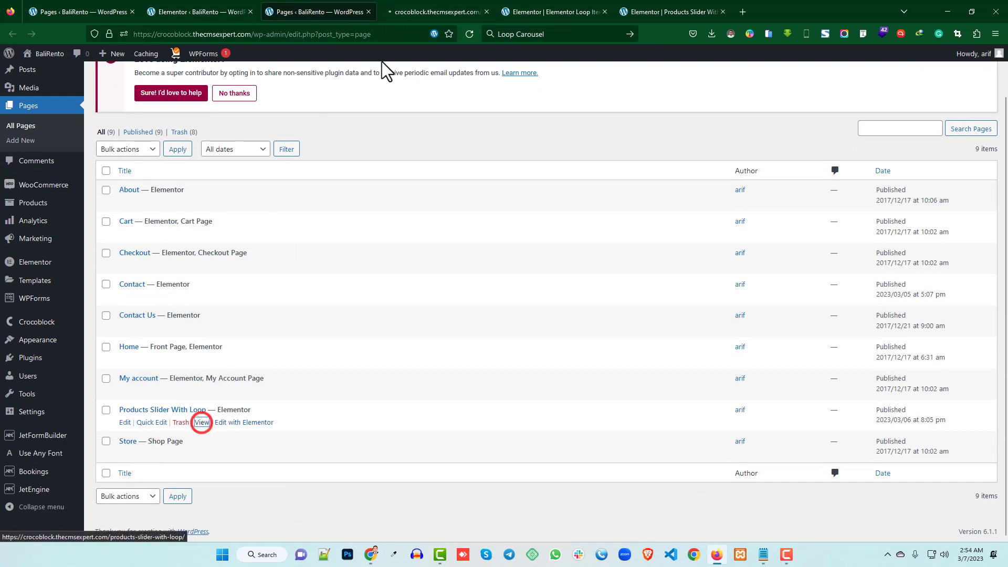
left_click(401, 10)
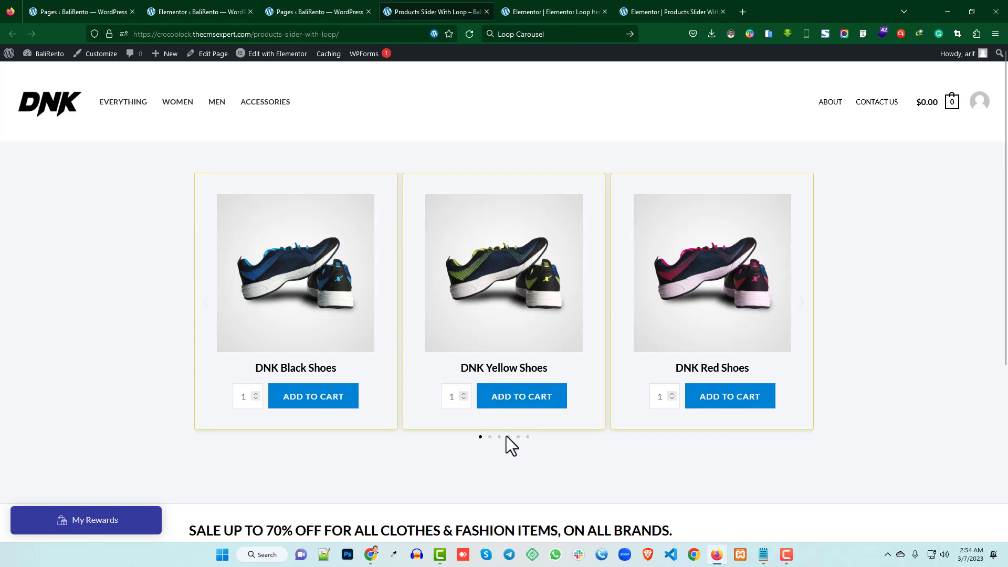
Step: Advance the live product slider with its pagination dots, and revisit the loop item template and page editor
left_click(499, 437)
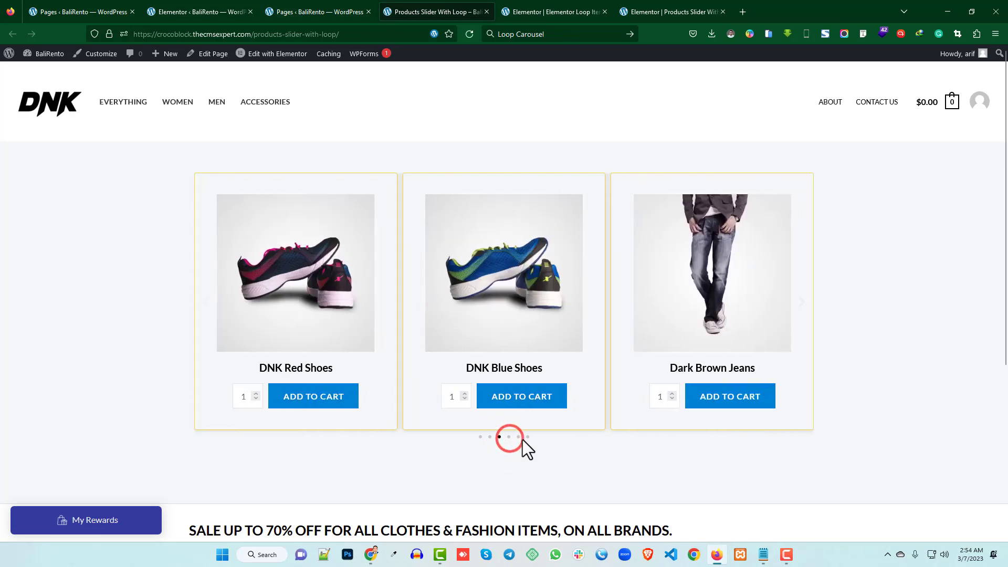
left_click(539, 10)
key("ctrl+Tab")
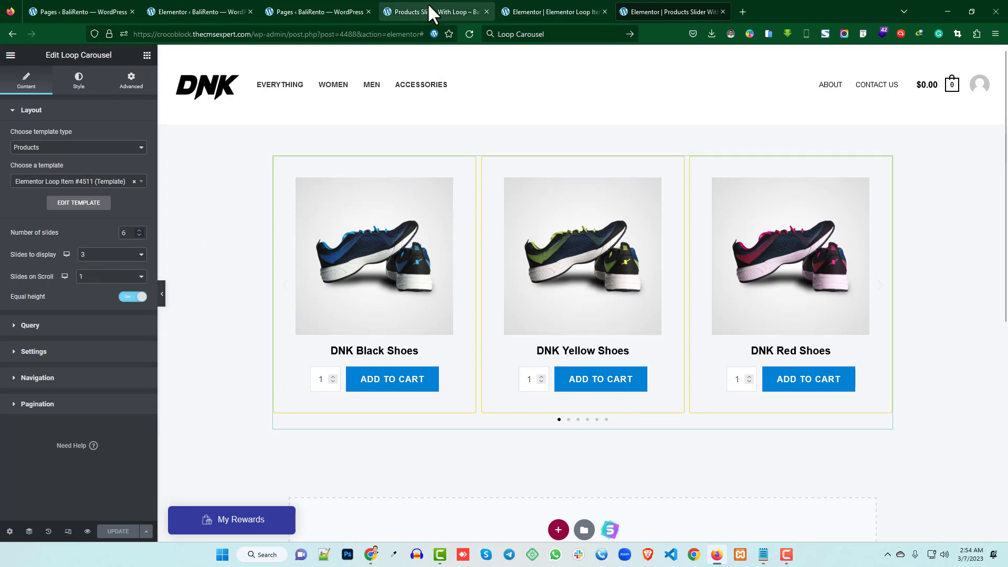
left_click(541, 9)
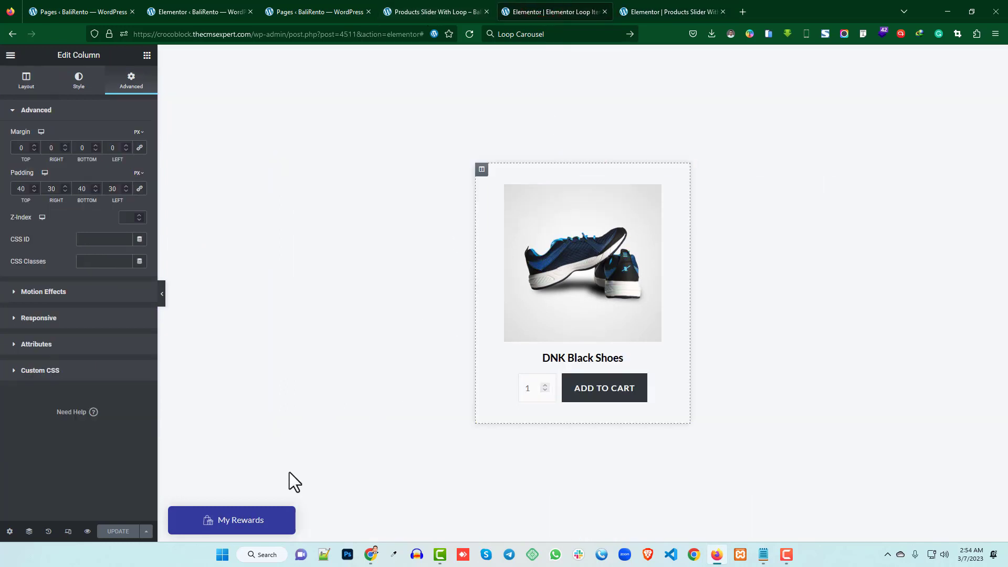
left_click(646, 11)
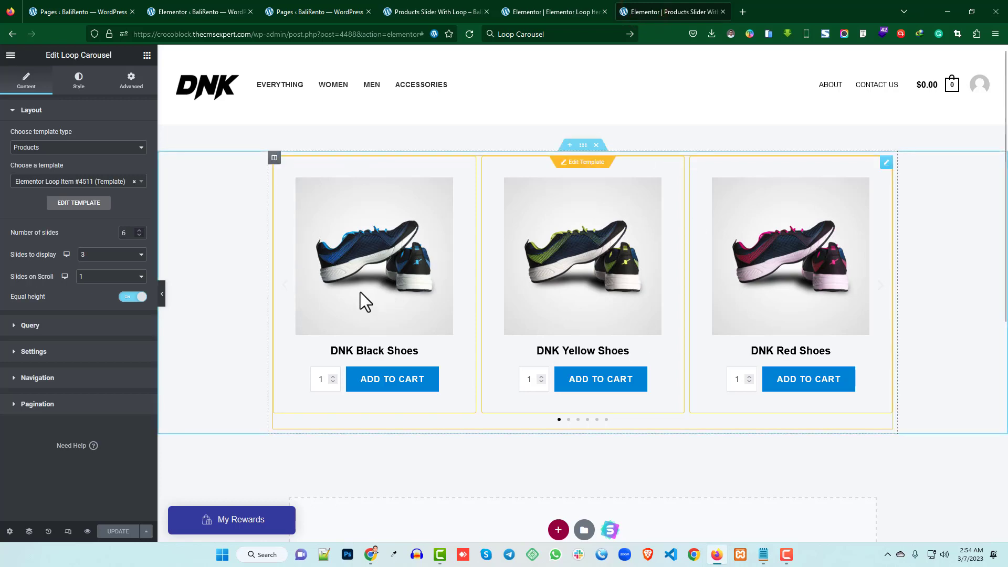
Step: Check the activation choices for the Flexbox Container experiment in Elementor's feature settings
left_click(327, 10)
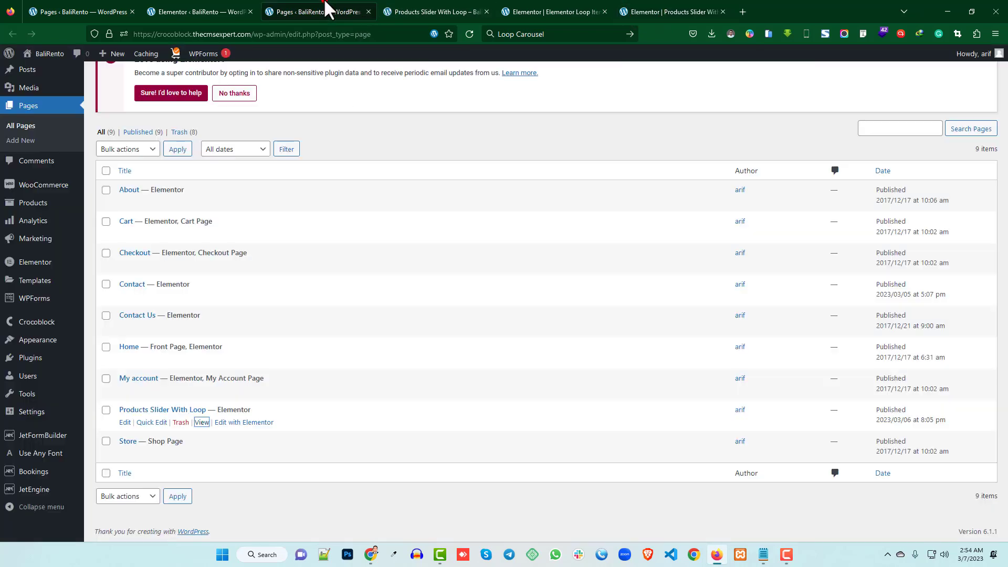
left_click(214, 11)
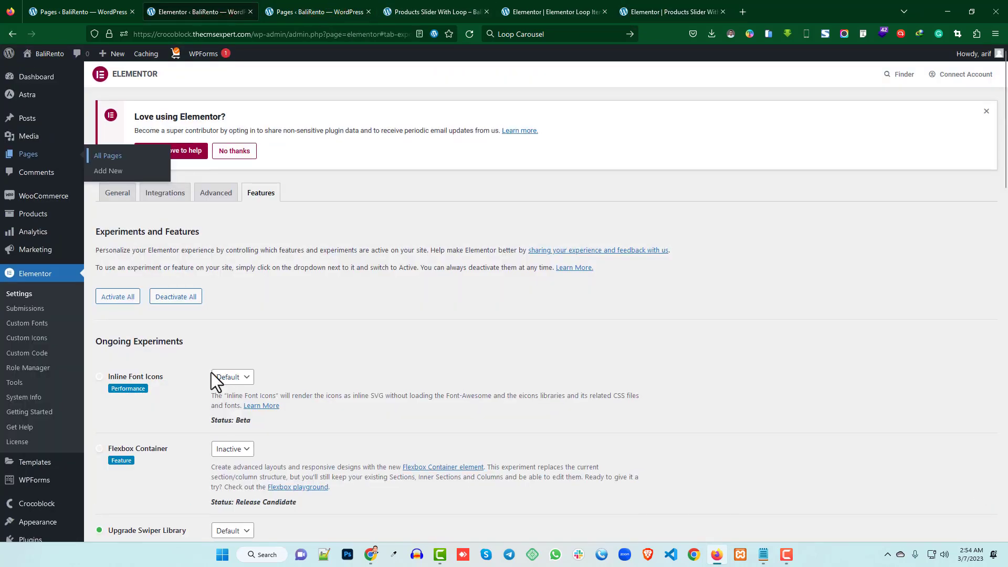
scroll(157, 324, "down", 3)
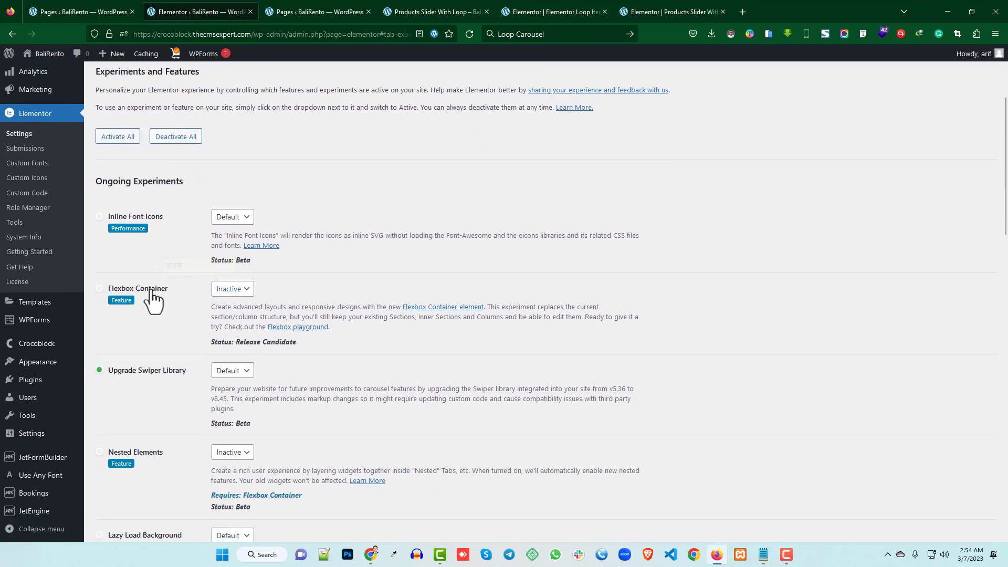
left_click(239, 289)
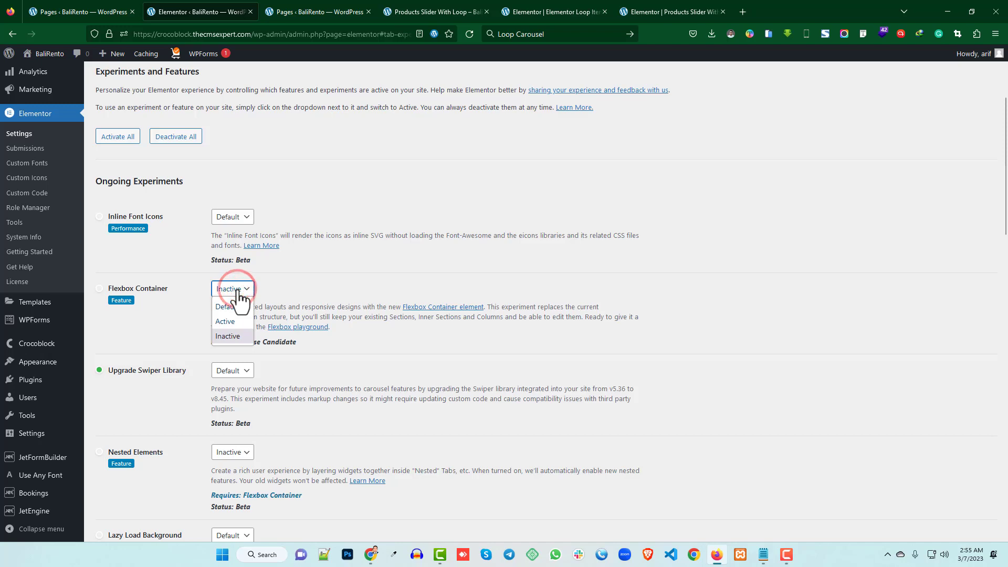
Step: Return to the page editor and view the empty section area below the Loop Carousel
left_click(551, 12)
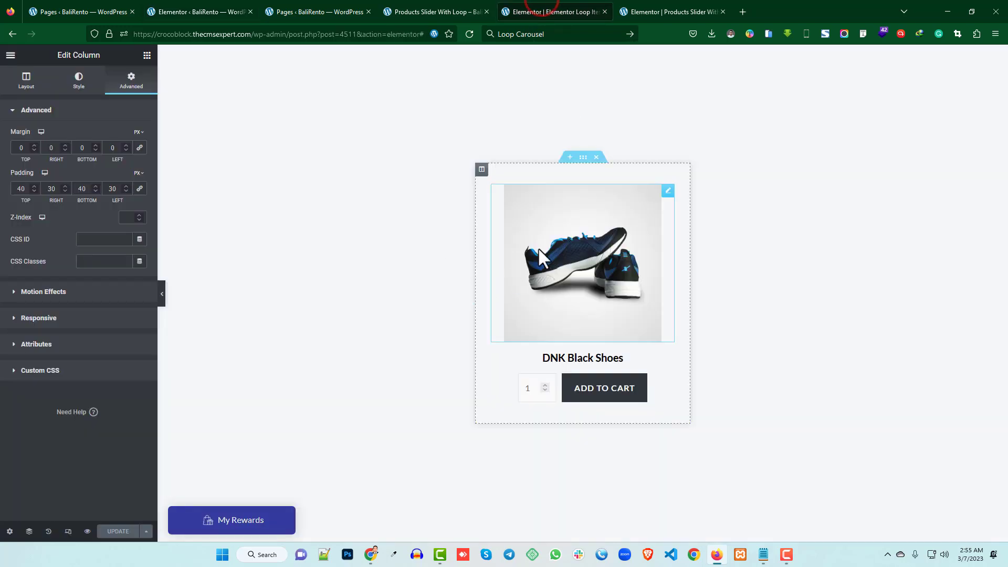
key("super+Down")
left_click(861, 11)
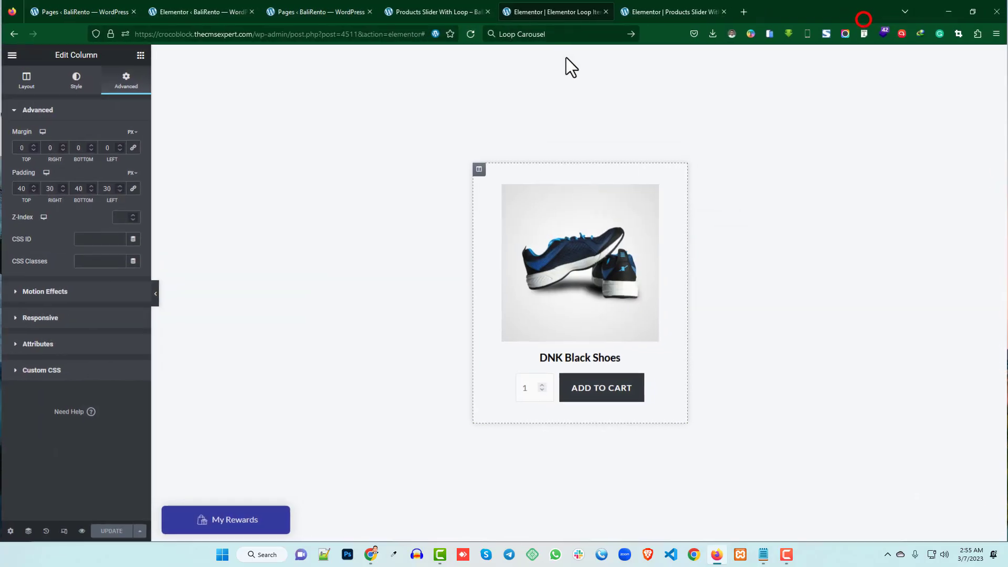
left_click(678, 11)
scroll(437, 244, "down", 4)
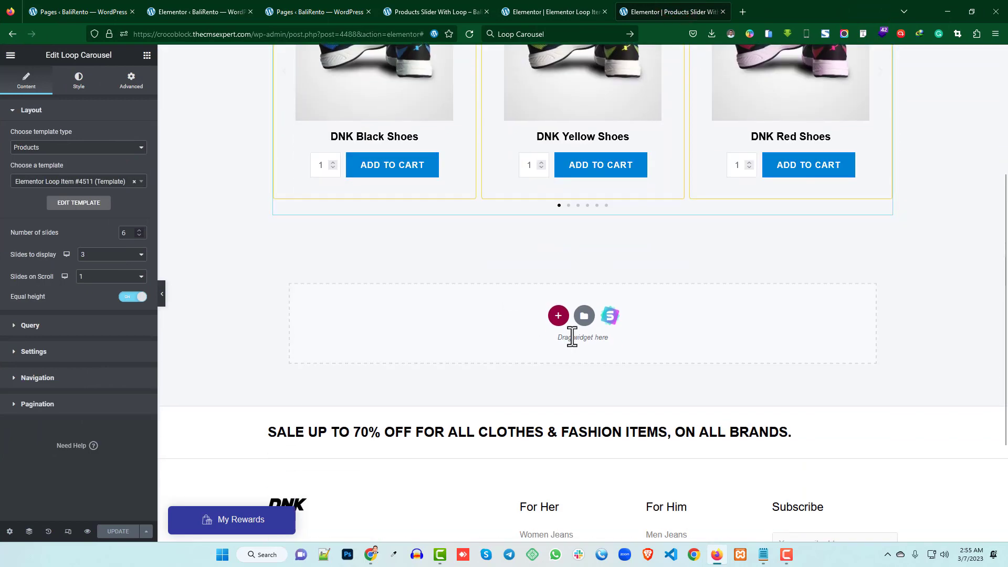
Step: Add a single-column section below the Loop Carousel and place a two-column Inner Section inside it
left_click(558, 317)
left_click(444, 347)
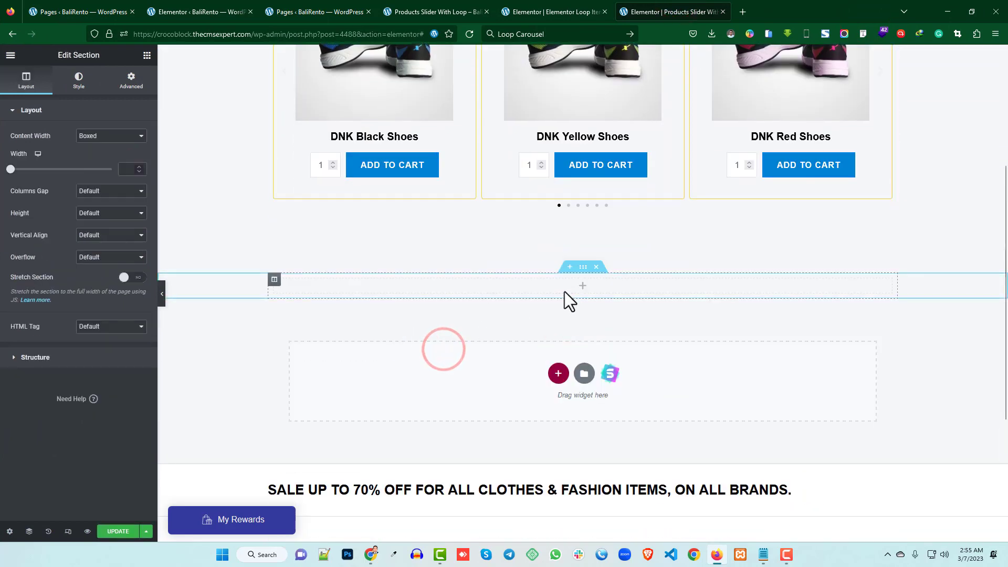
left_click(146, 55)
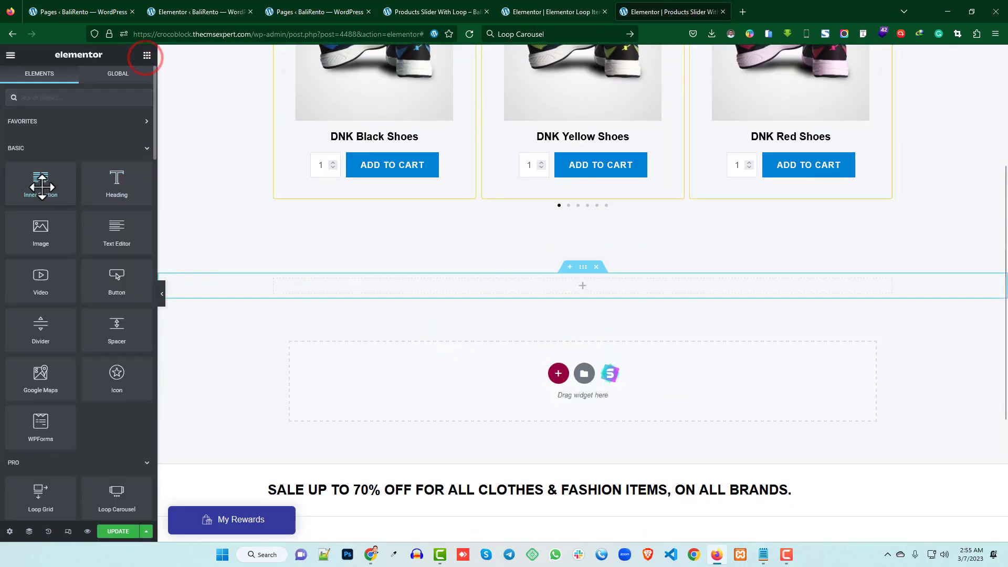
left_click_drag(40, 184, 588, 286)
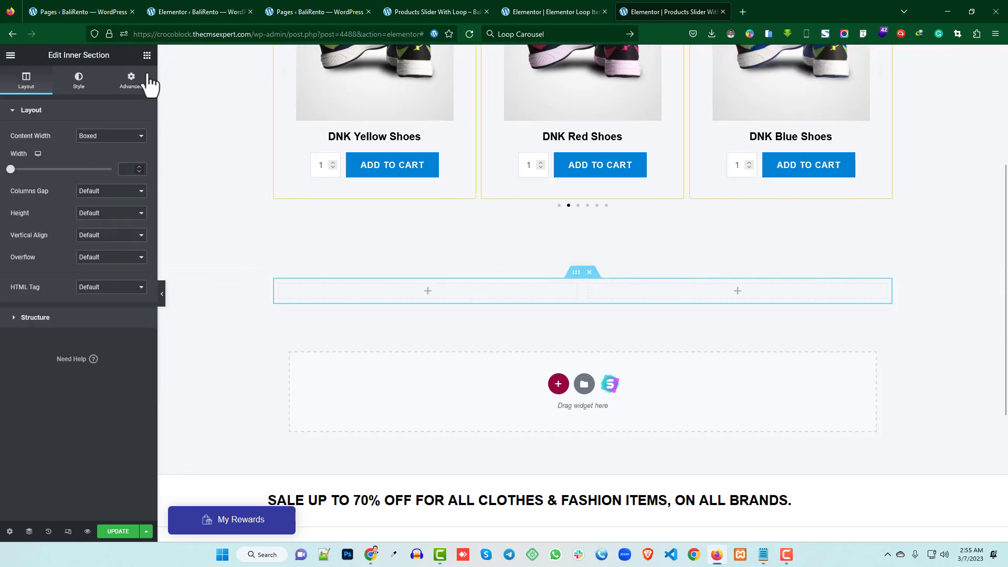
Step: Copy the outer column of the new section and paste it beside the first column of its Inner Section
left_click(147, 56)
left_click_drag(54, 194, 60, 267)
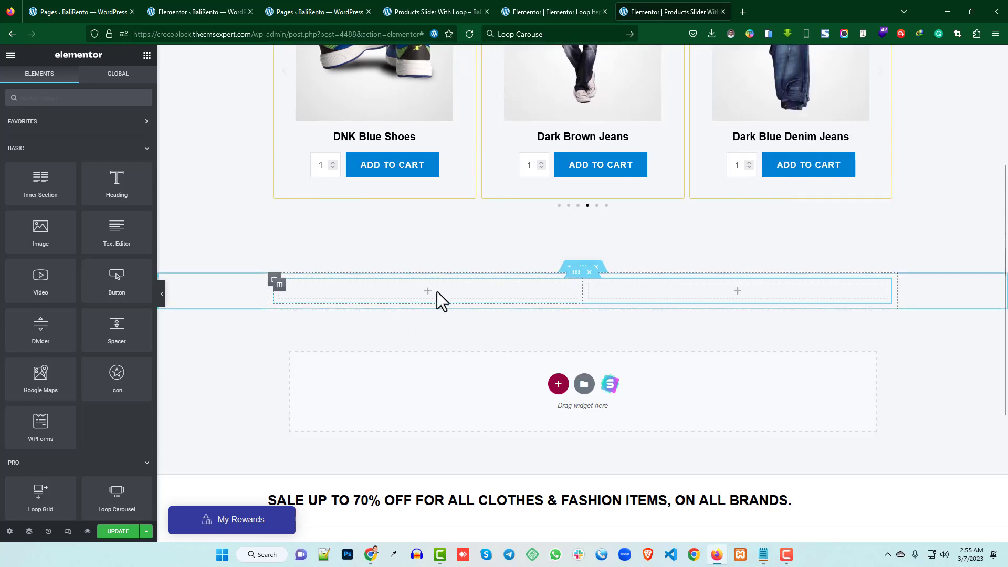
right_click(274, 287)
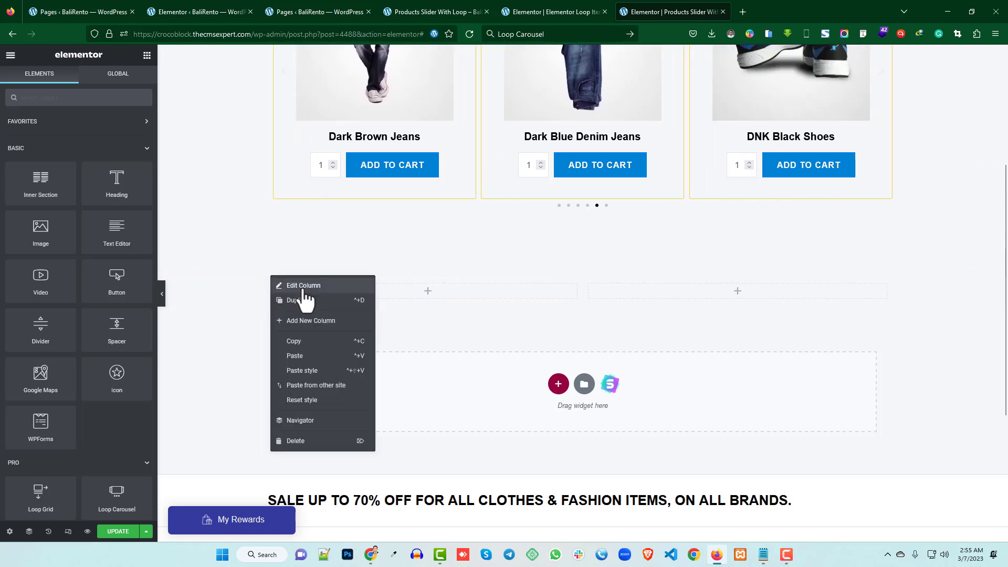
left_click(305, 339)
right_click(348, 292)
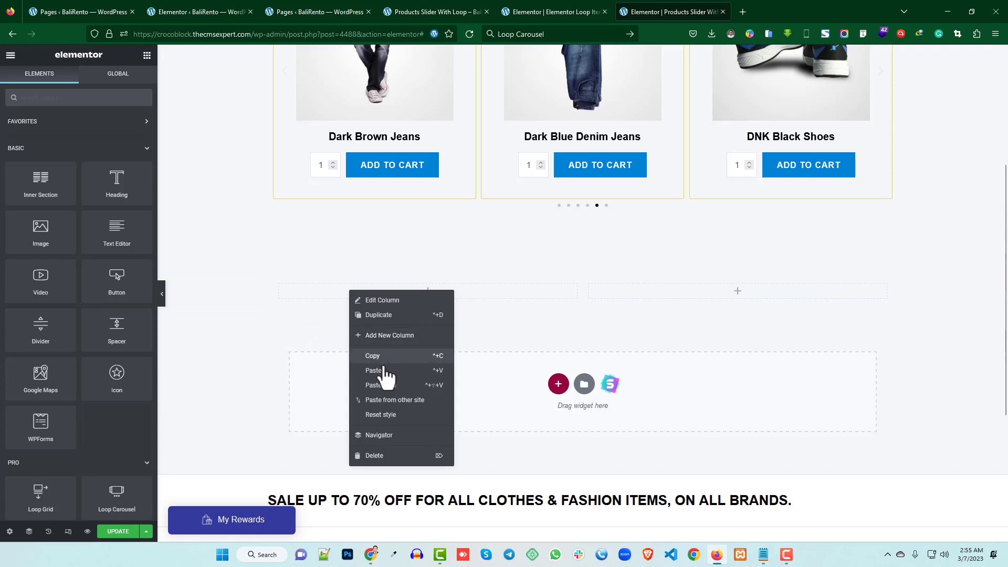
left_click(384, 370)
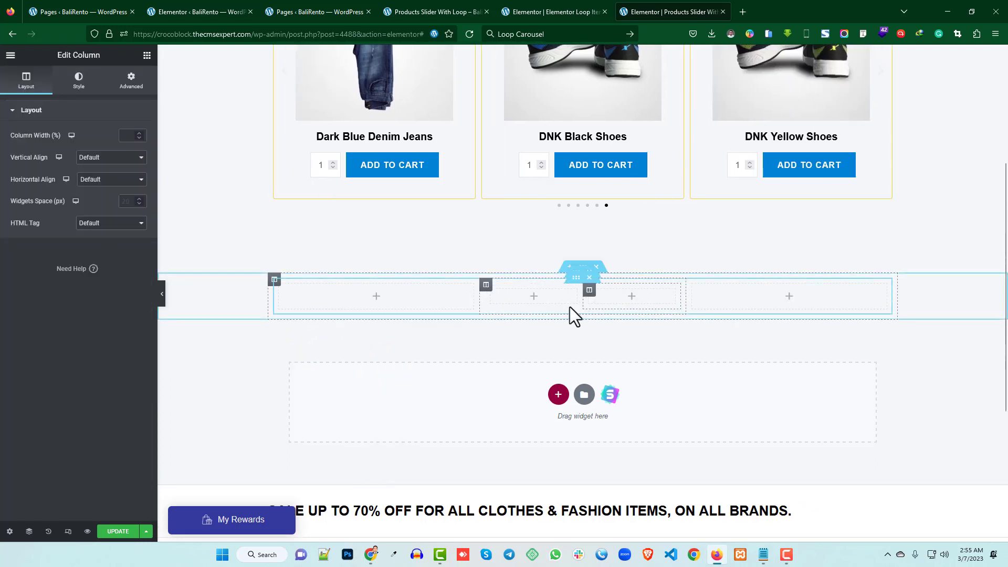
Step: Inspect the pasted column's nesting levels, and delete its nested Inner Section and the whole test section
left_click(583, 267)
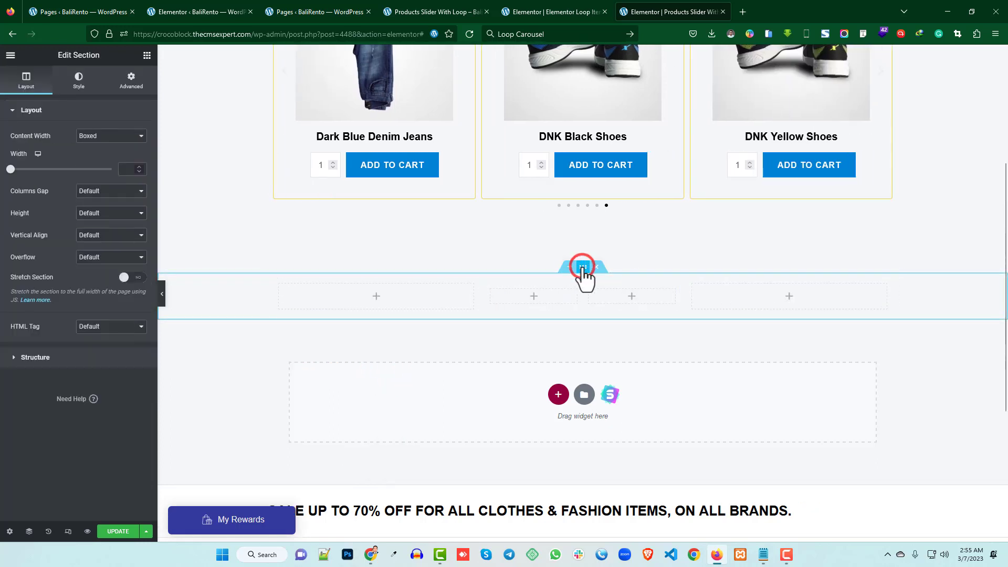
left_click(485, 284)
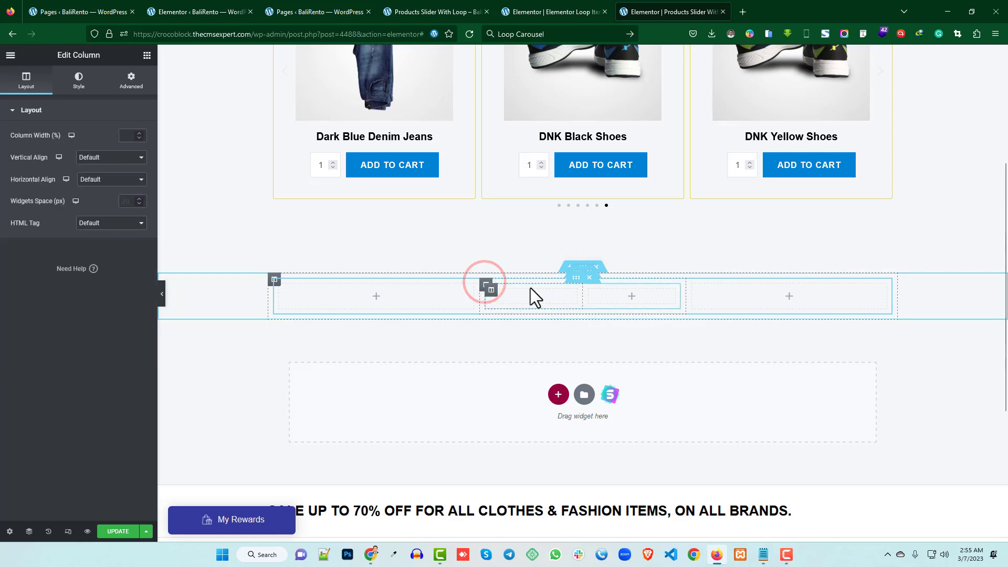
left_click(579, 275)
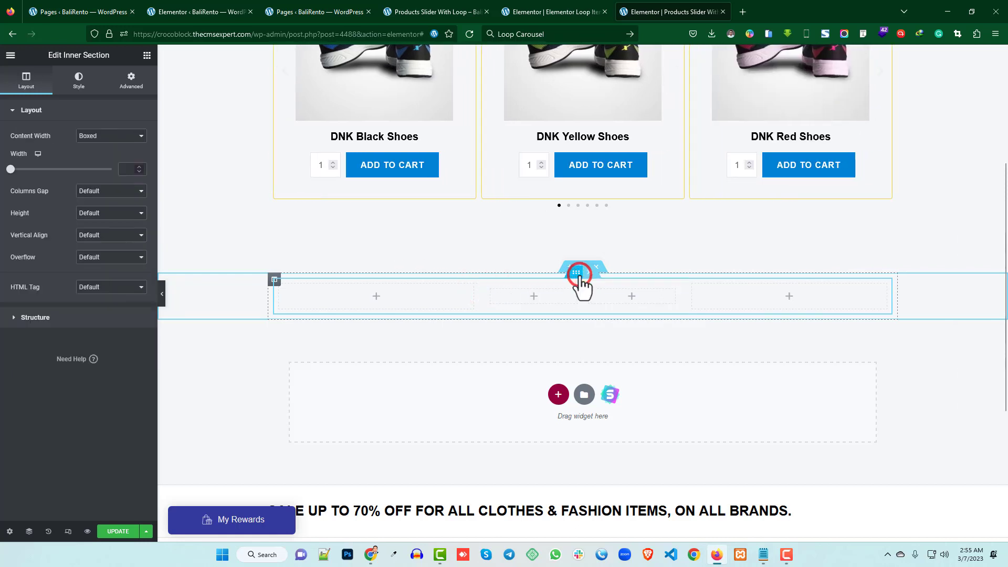
left_click(578, 279)
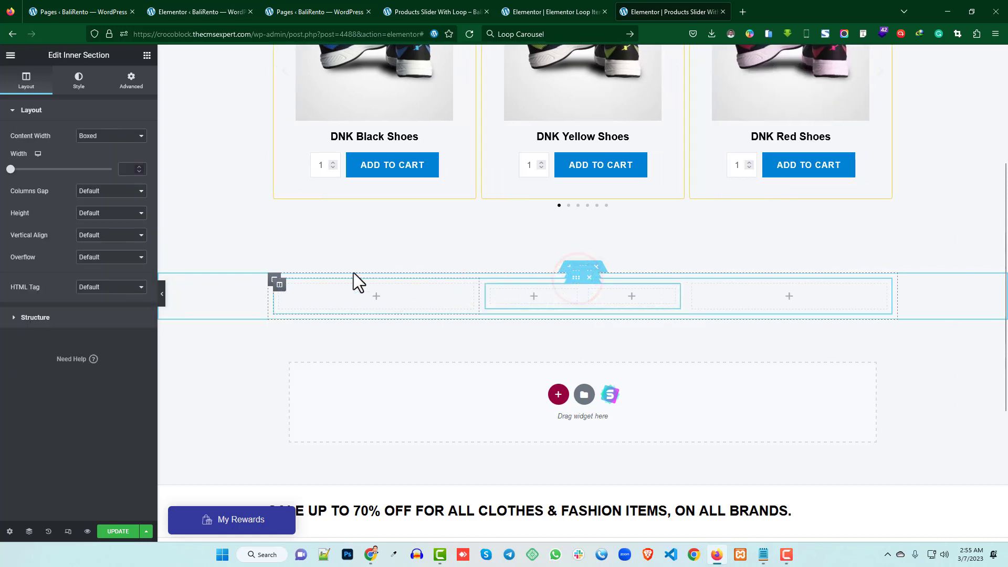
left_click(591, 278)
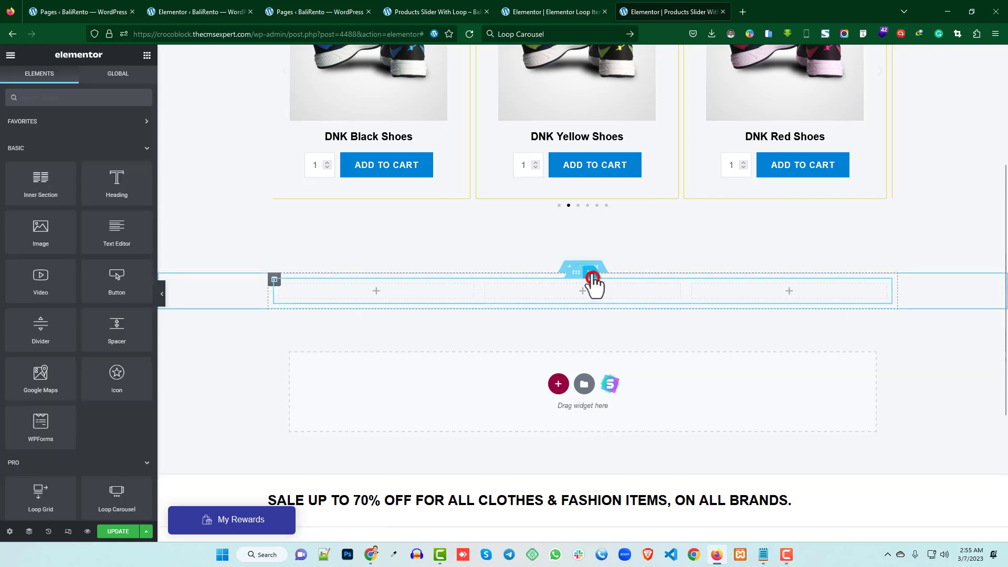
left_click(598, 268)
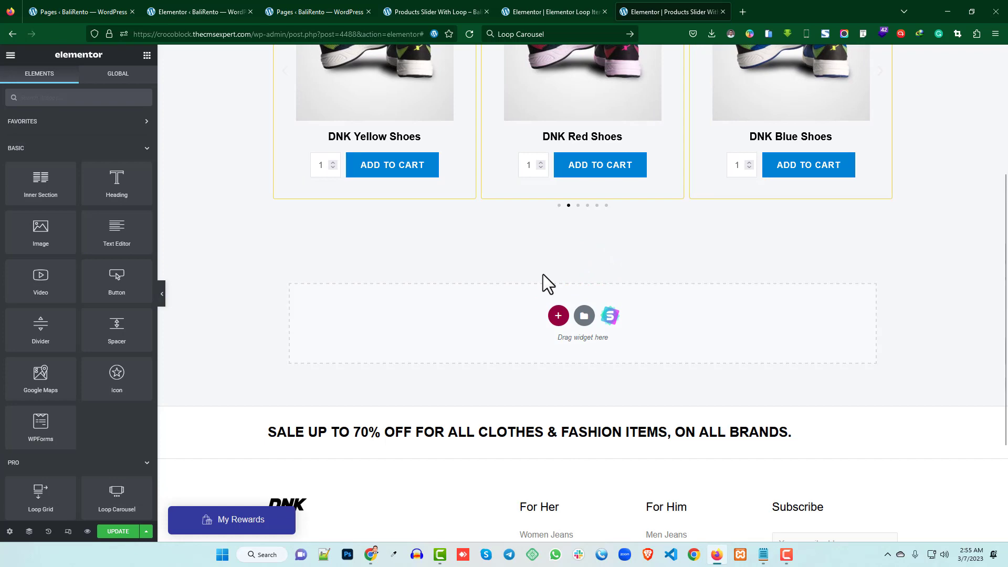
Step: Set the Flexbox Container experiment to Active in Elementor's feature settings and save the changes
left_click(425, 10)
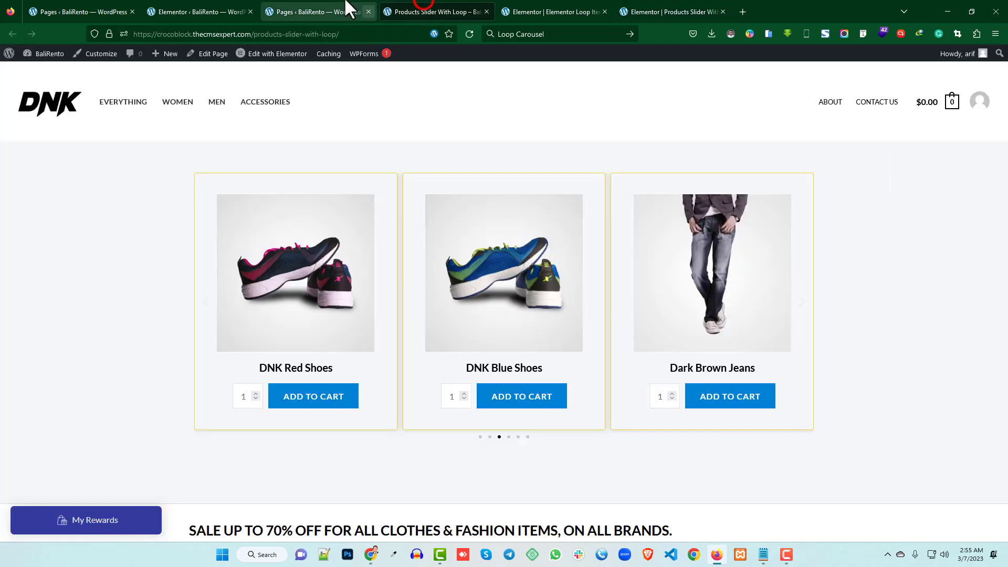
left_click(347, 8)
left_click(209, 8)
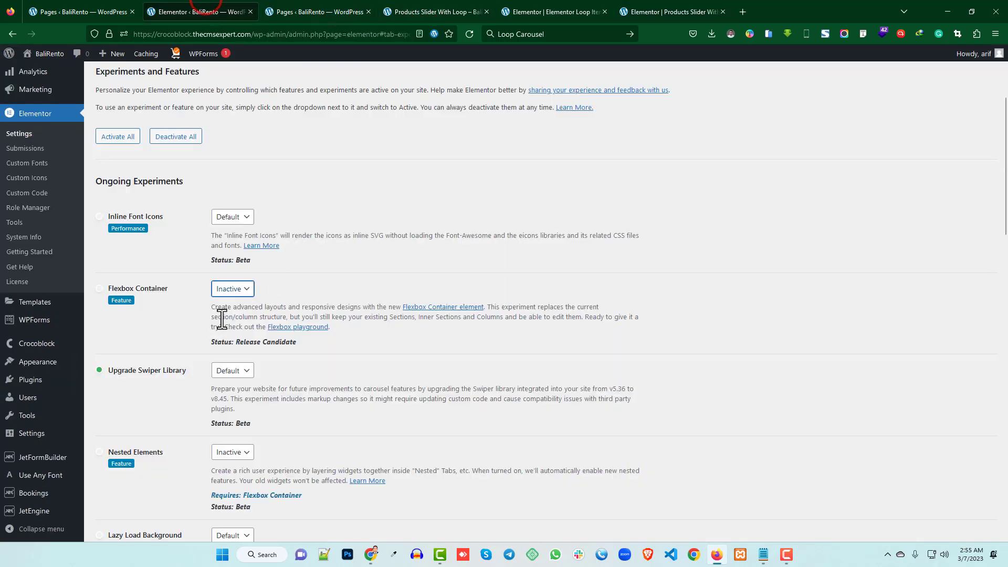
scroll(157, 310, "down", 2)
left_click(246, 235)
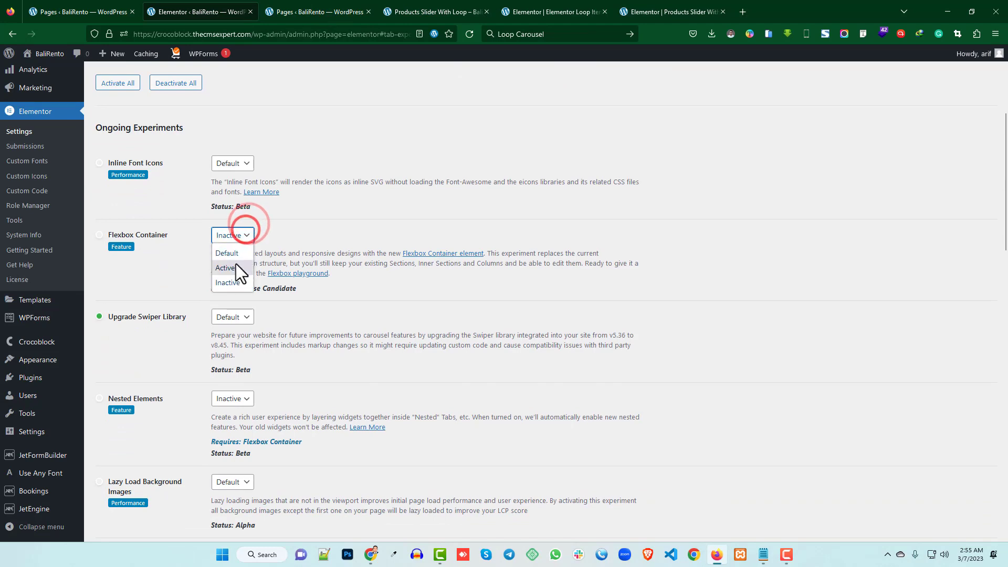
left_click(236, 268)
scroll(210, 262, "down", 15)
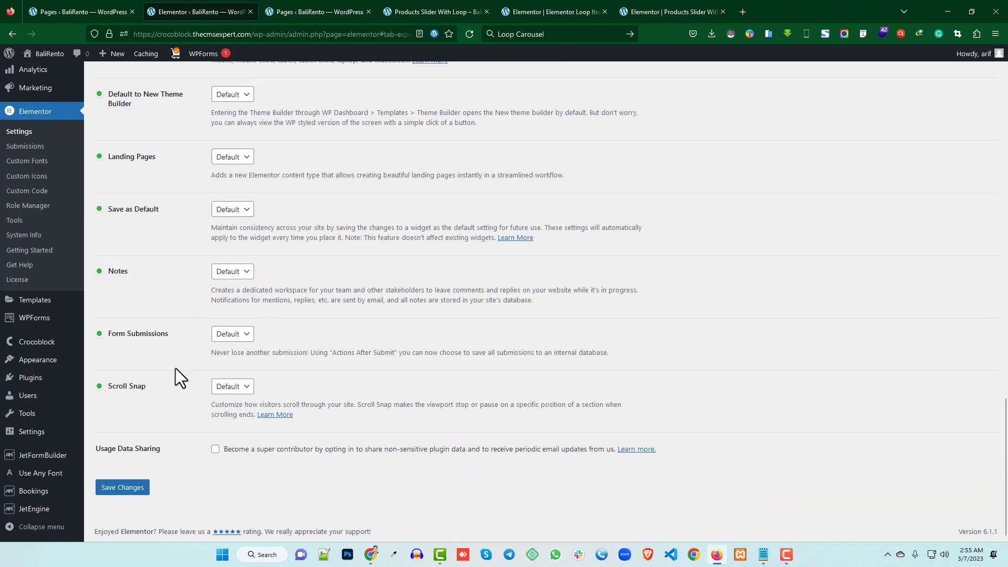
left_click(125, 487)
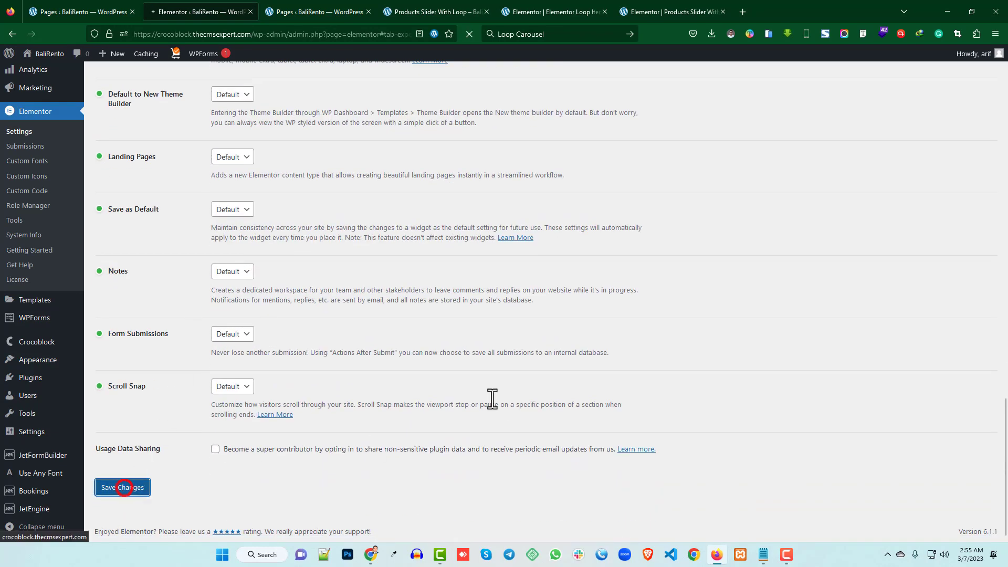
Step: Close the loop item template editor and the live Products Slider With Loop page, returning to the page editor
left_click(558, 11)
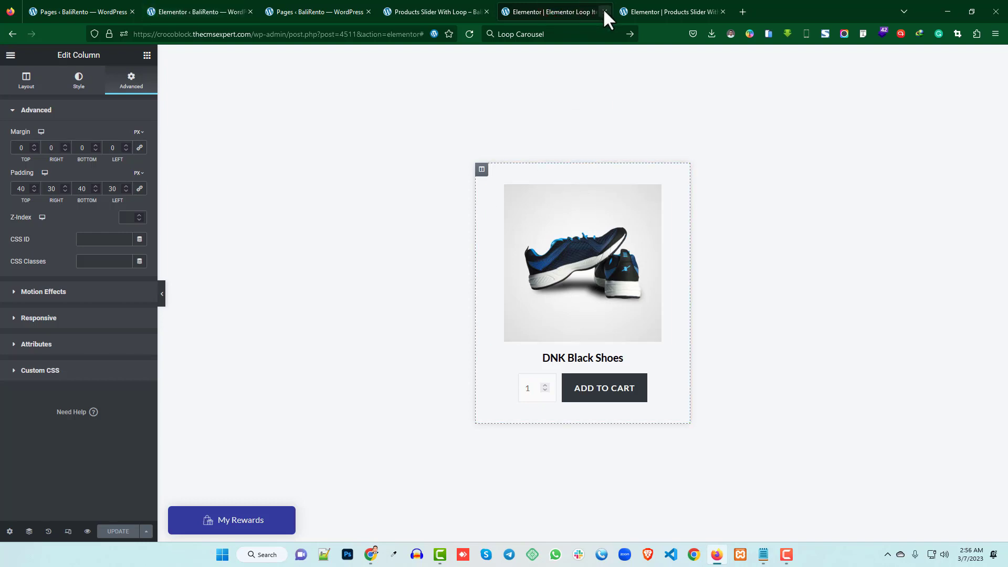
left_click(604, 9)
left_click(465, 6)
mouse_move(486, 10)
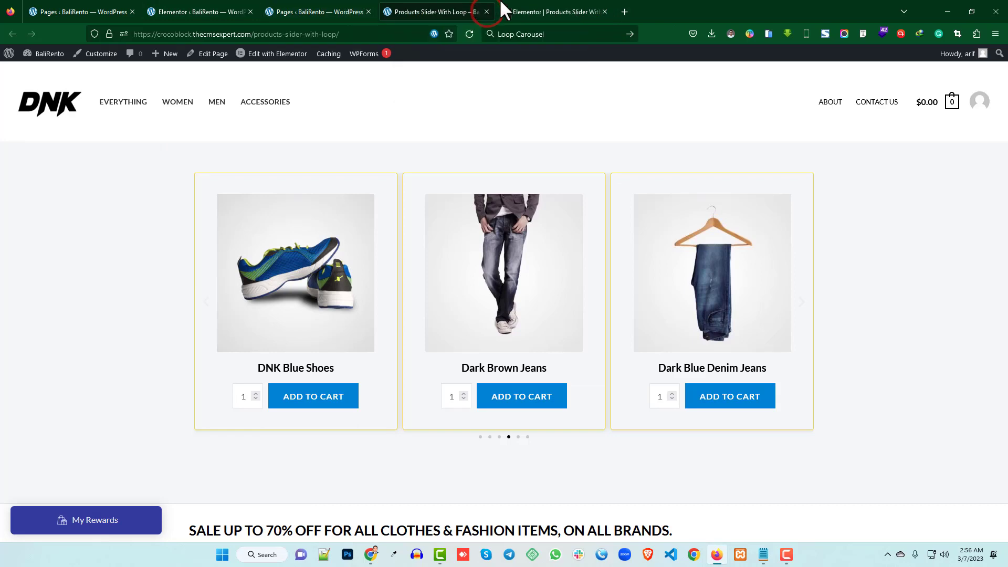
left_click(487, 7)
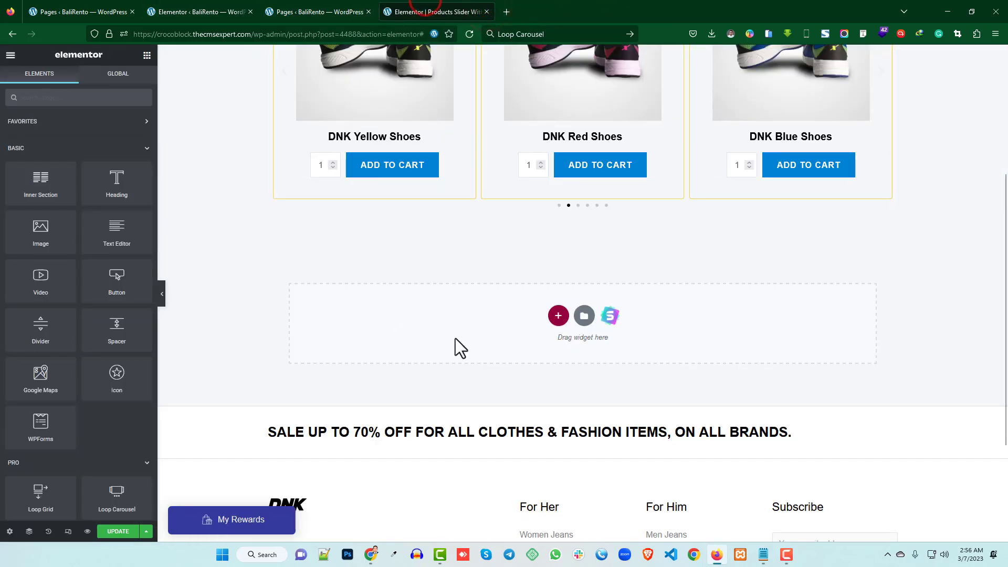
Step: Update the page and reload its editor to load the Container element, returning to the empty area below the carousel
left_click(109, 533)
left_click(470, 33)
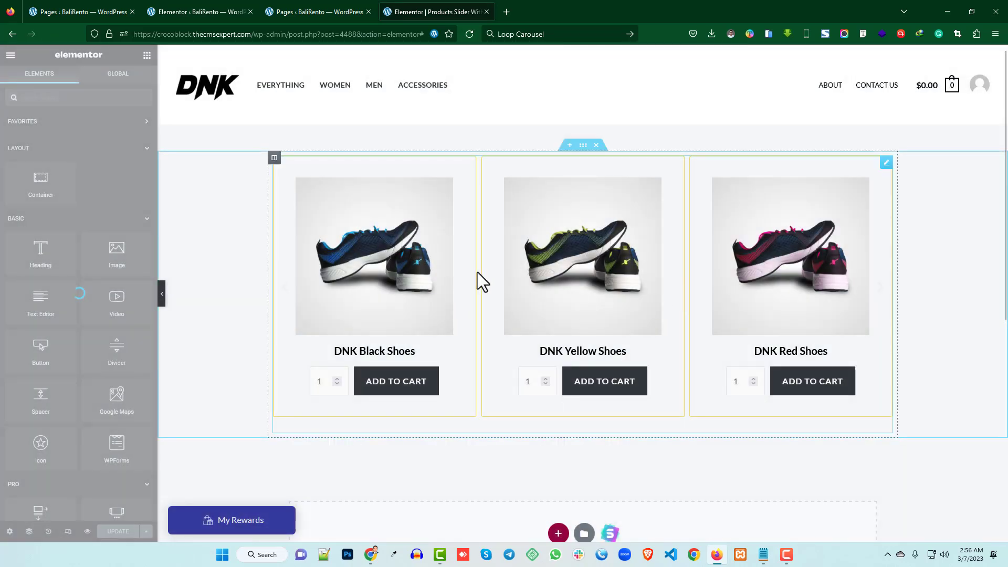
scroll(482, 270, "down", 3)
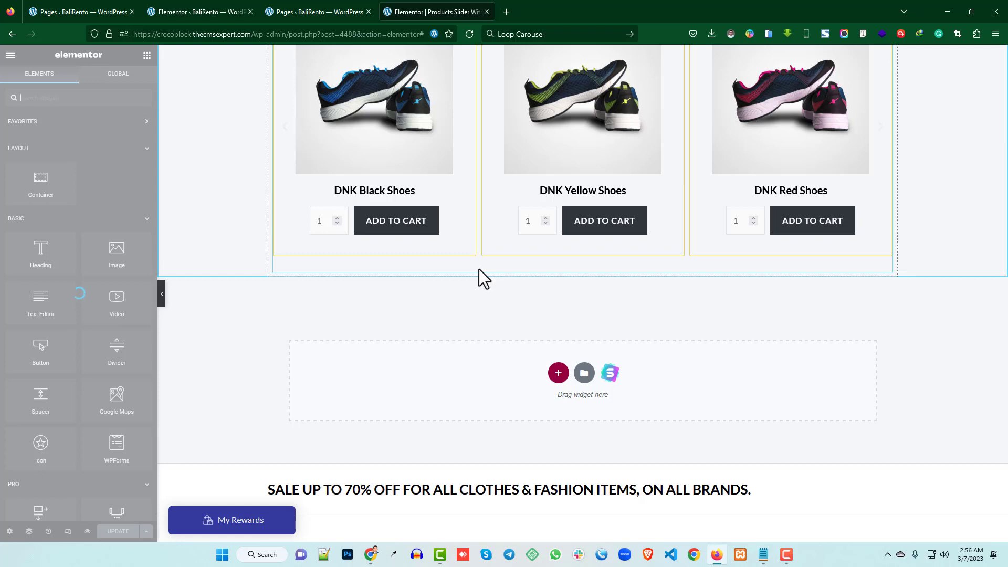
scroll(481, 295, "down", 1)
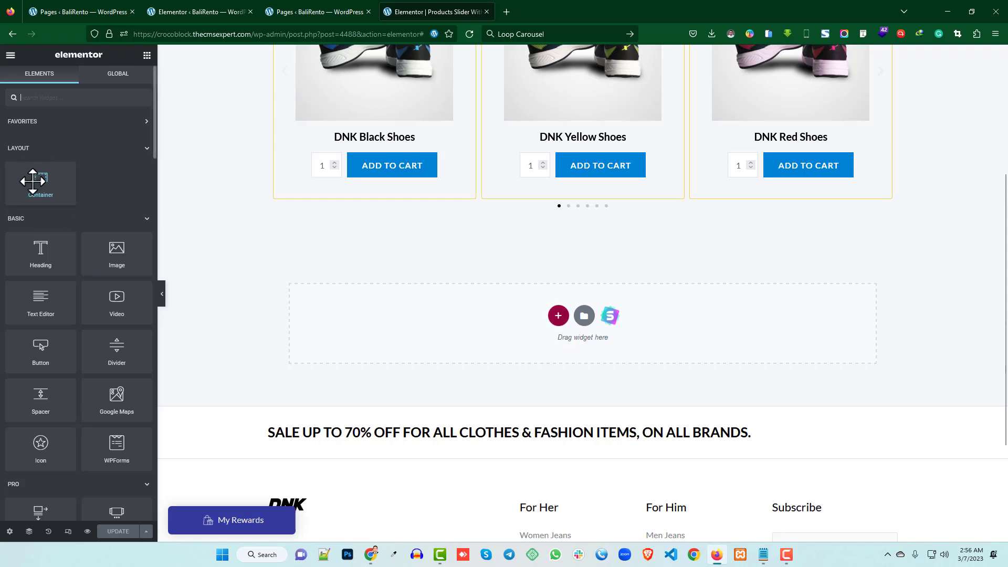
Step: Try the container structure with three cells above two below the Loop Carousel, and delete it each time
left_click(558, 315)
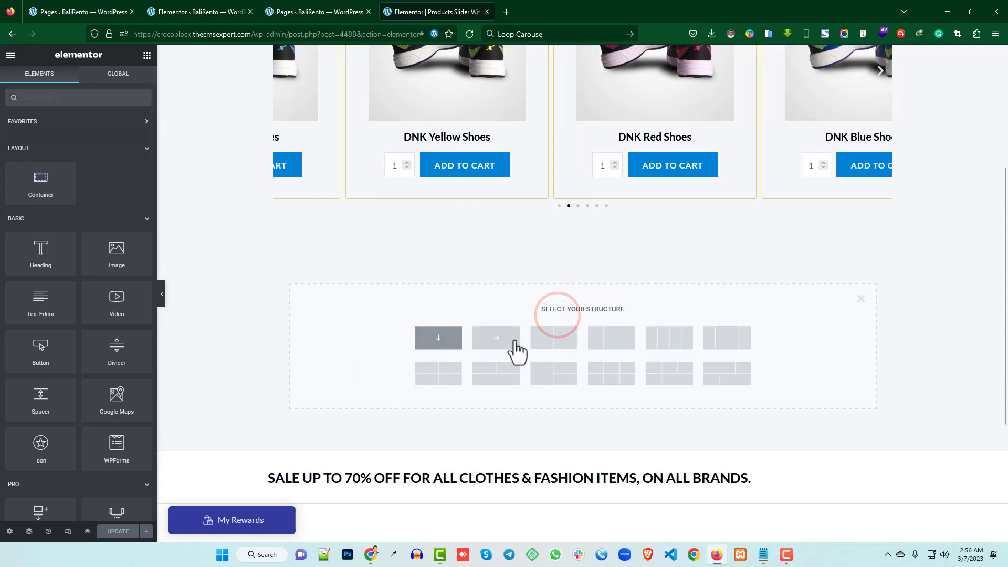
left_click(667, 372)
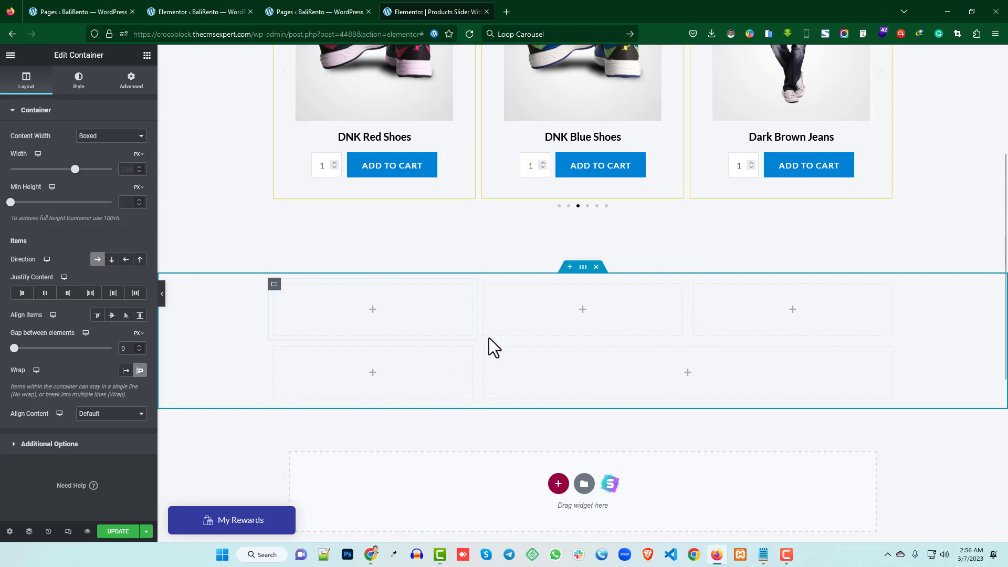
left_click(596, 267)
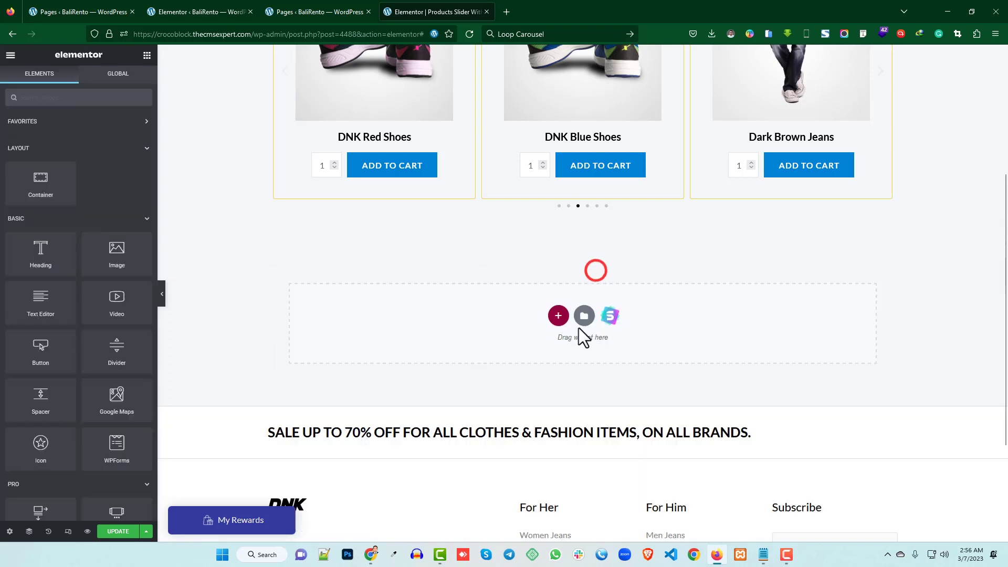
left_click(559, 317)
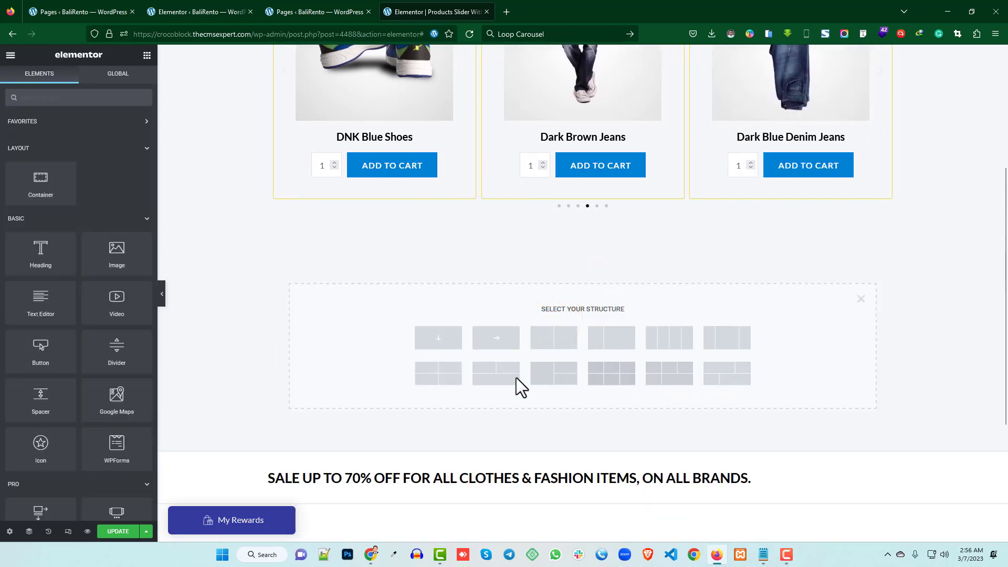
left_click(664, 374)
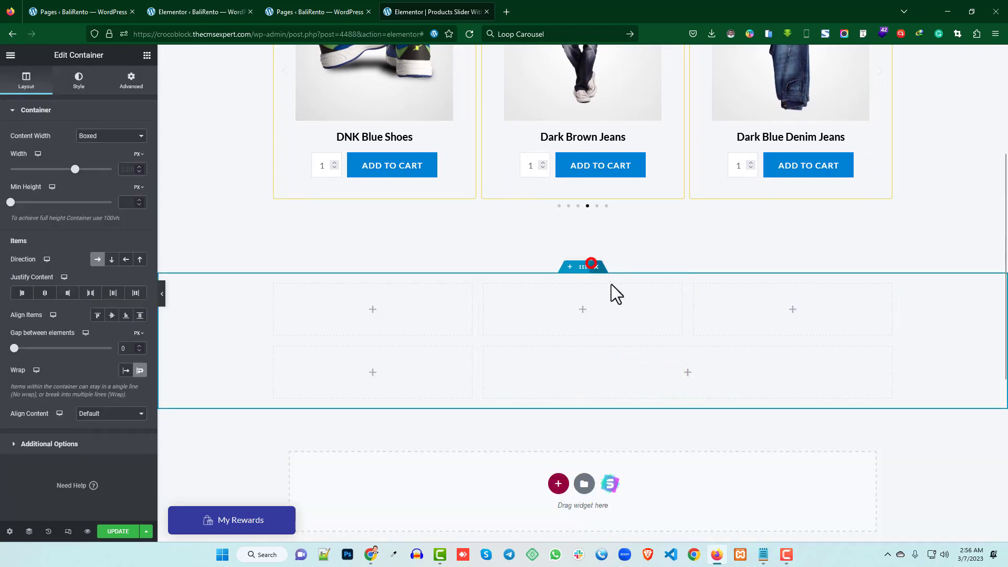
left_click(597, 267)
Step: Add a single row-direction container below the Loop Carousel and place a Container element inside it
left_click(559, 317)
left_click(501, 339)
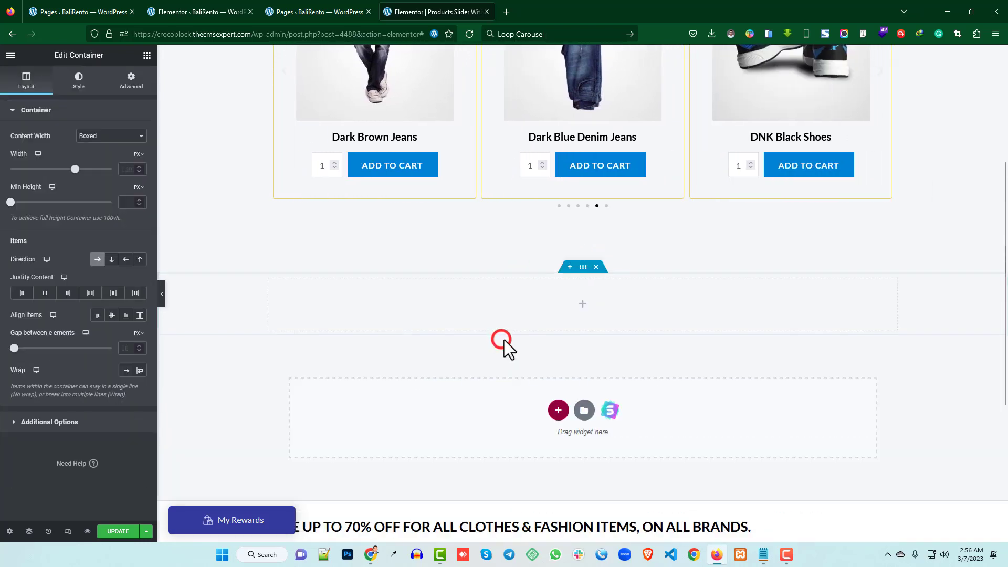
left_click(147, 55)
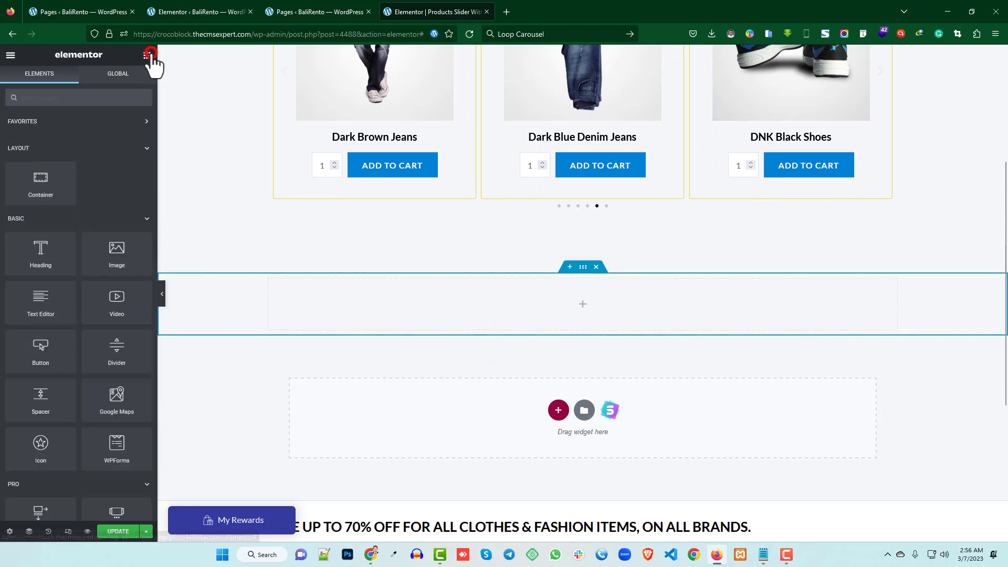
left_click_drag(40, 182, 577, 302)
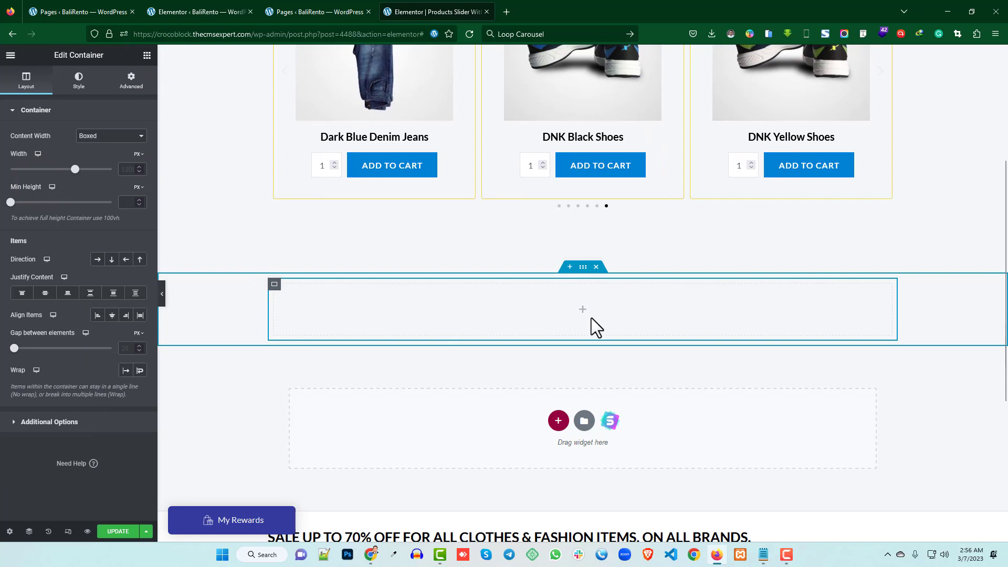
Step: Nest two more Container elements, each inside the innermost container below the Loop Carousel
left_click(147, 54)
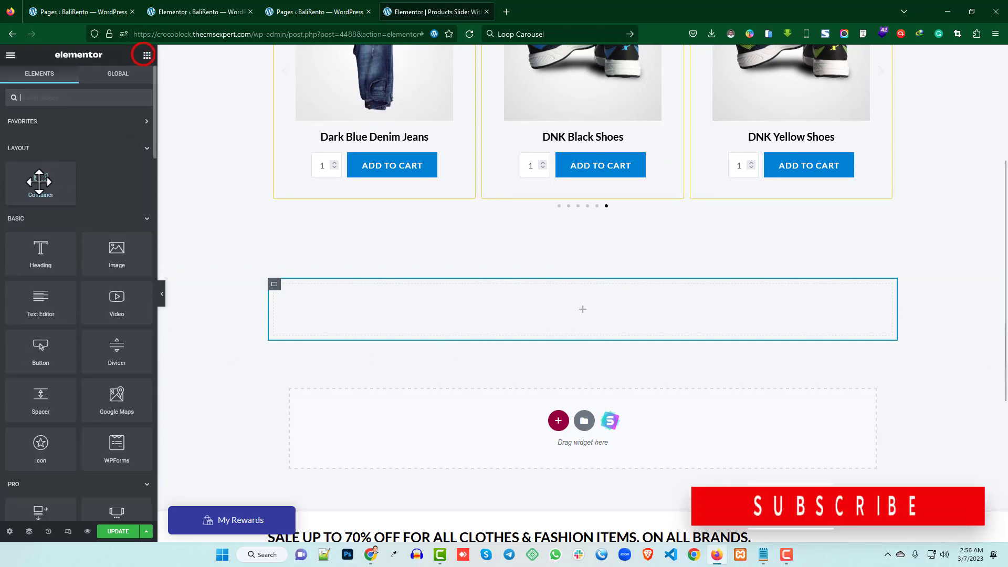
left_click_drag(37, 182, 484, 326)
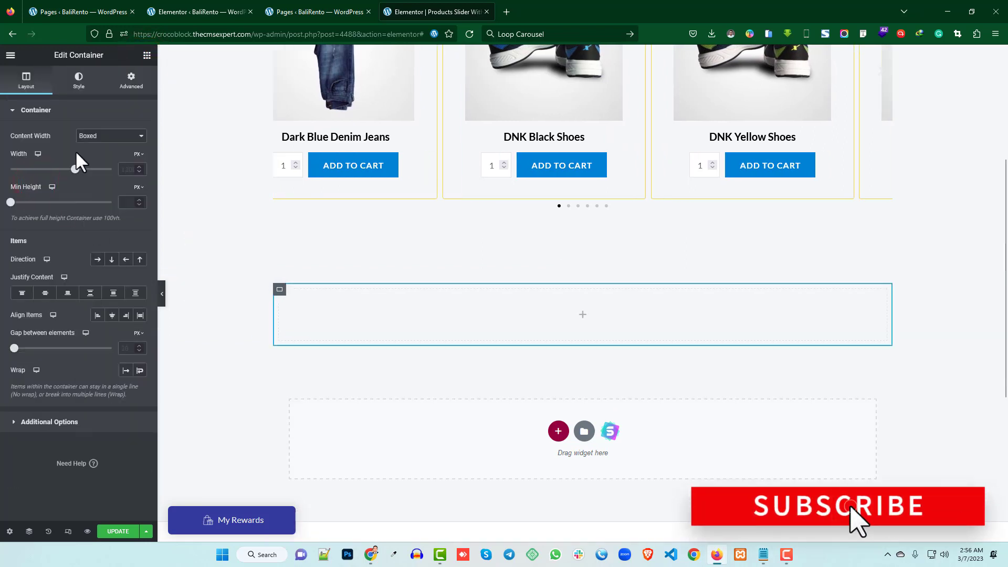
left_click(147, 55)
left_click_drag(41, 172, 547, 314)
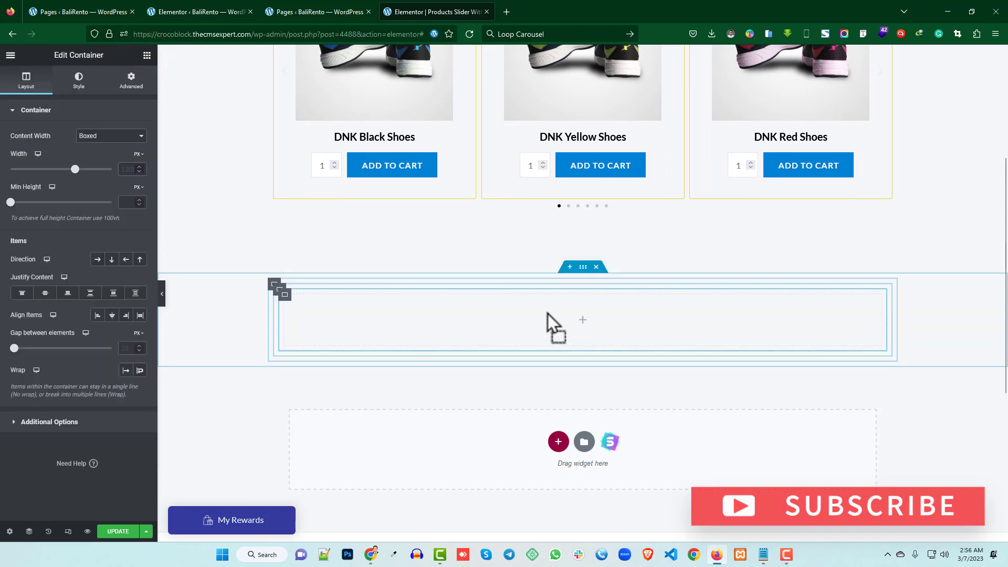
Step: Nest another Container element inside the innermost container below the Loop Carousel
left_click(147, 55)
left_click_drag(40, 184, 586, 328)
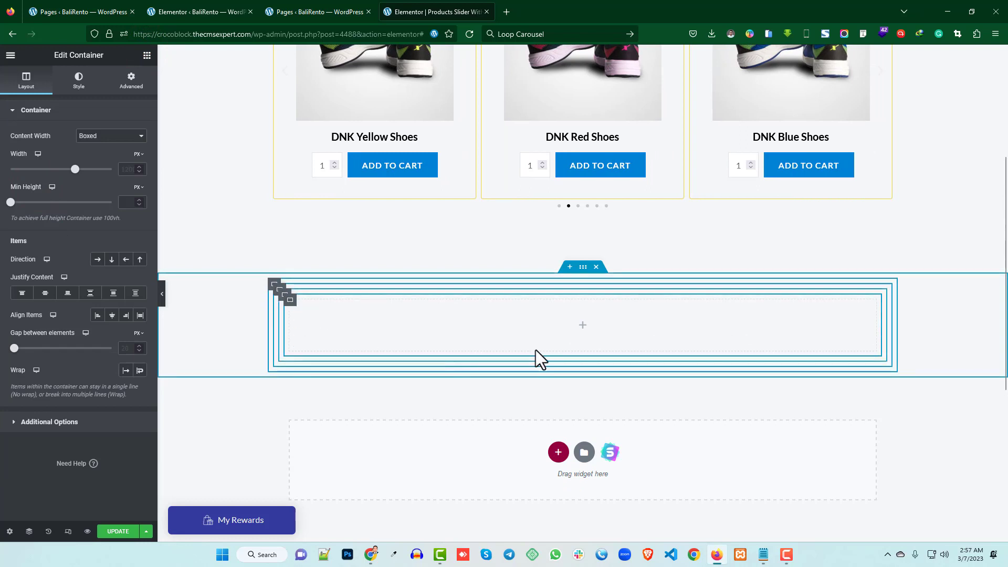
Step: Try duplicating a nested container and adding a new container beside it, deleting the extra container each time
right_click(282, 297)
left_click(313, 312)
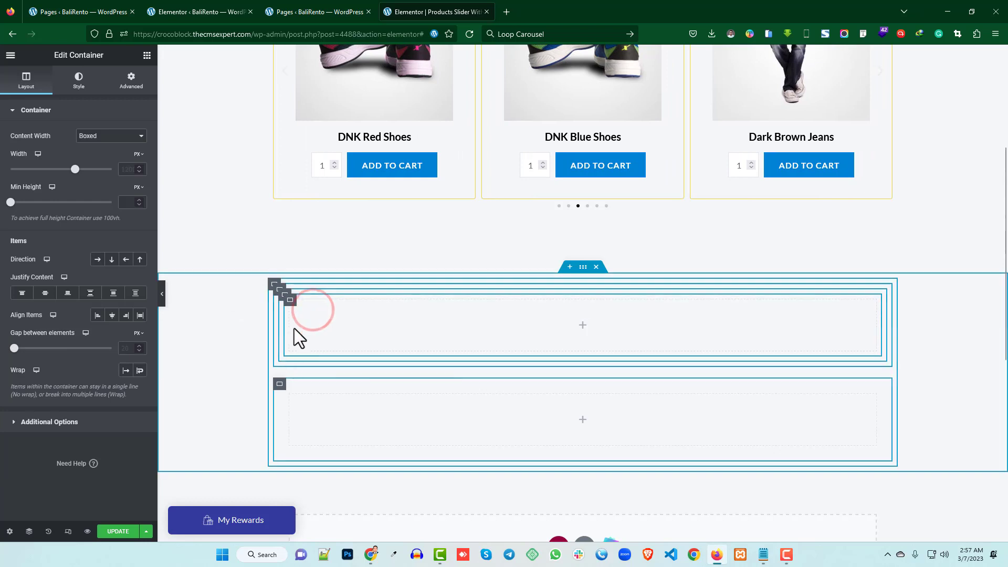
right_click(279, 385)
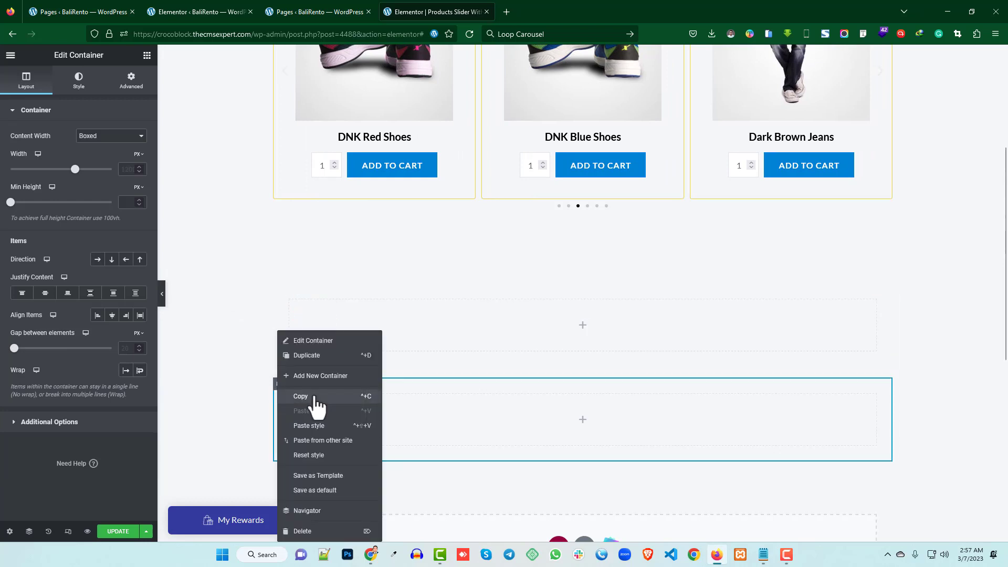
left_click(326, 531)
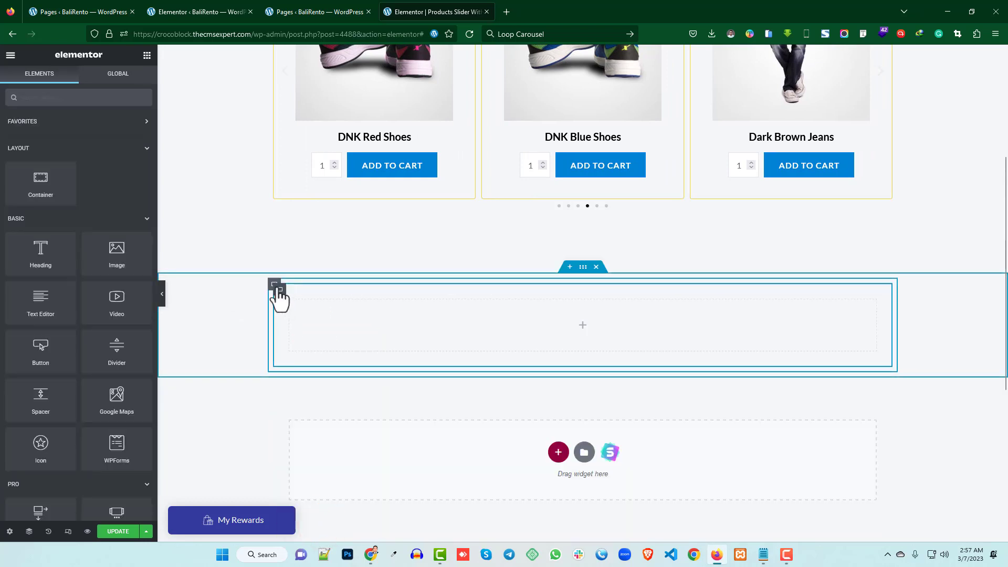
right_click(277, 288)
left_click(314, 331)
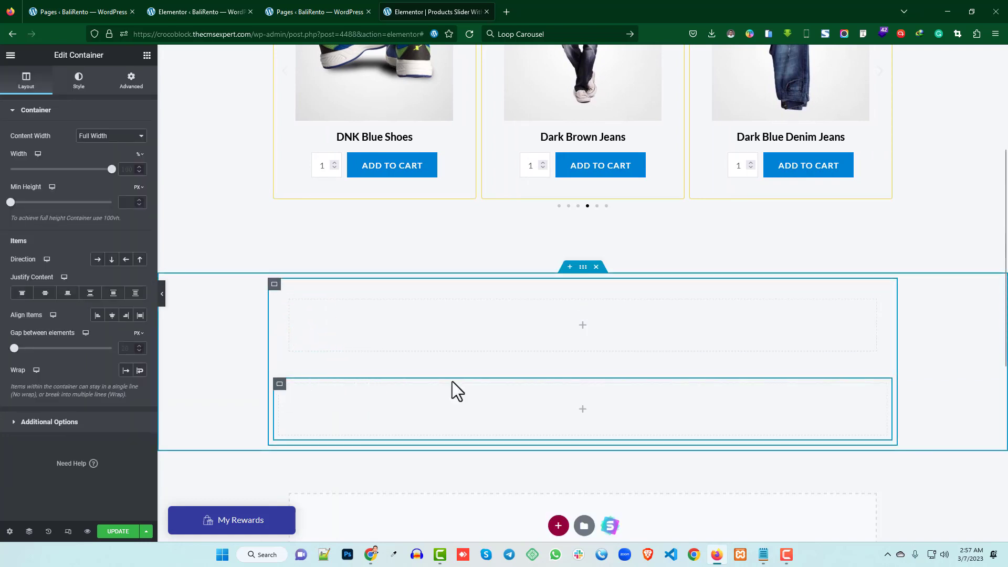
right_click(286, 384)
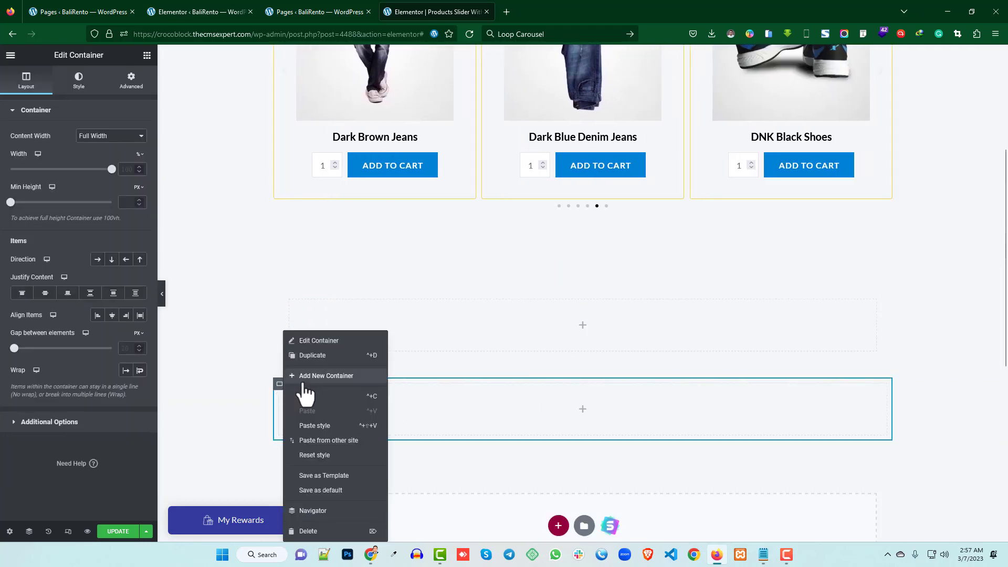
left_click(336, 528)
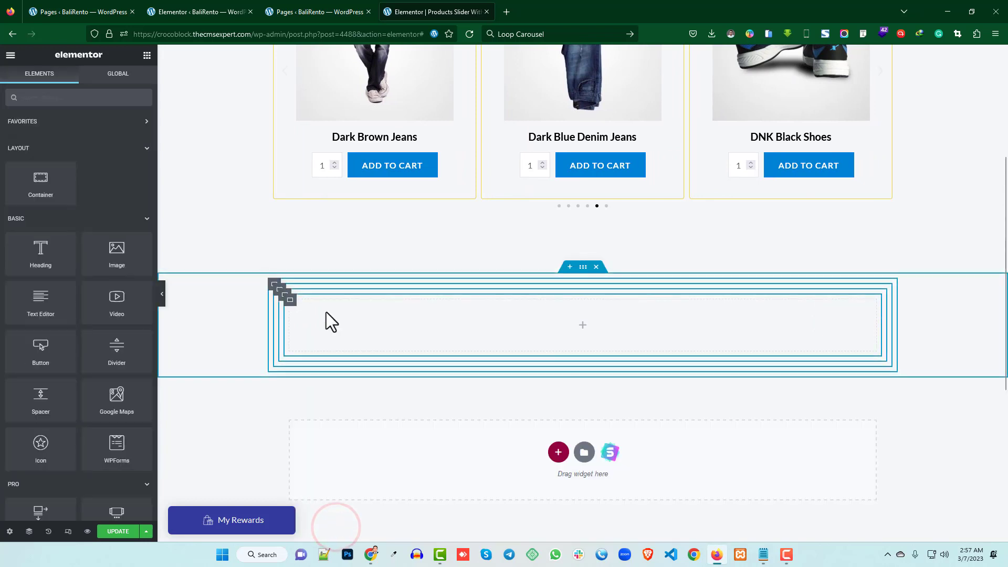
Step: Delete the three innermost nested containers one after another, working outward
right_click(286, 307)
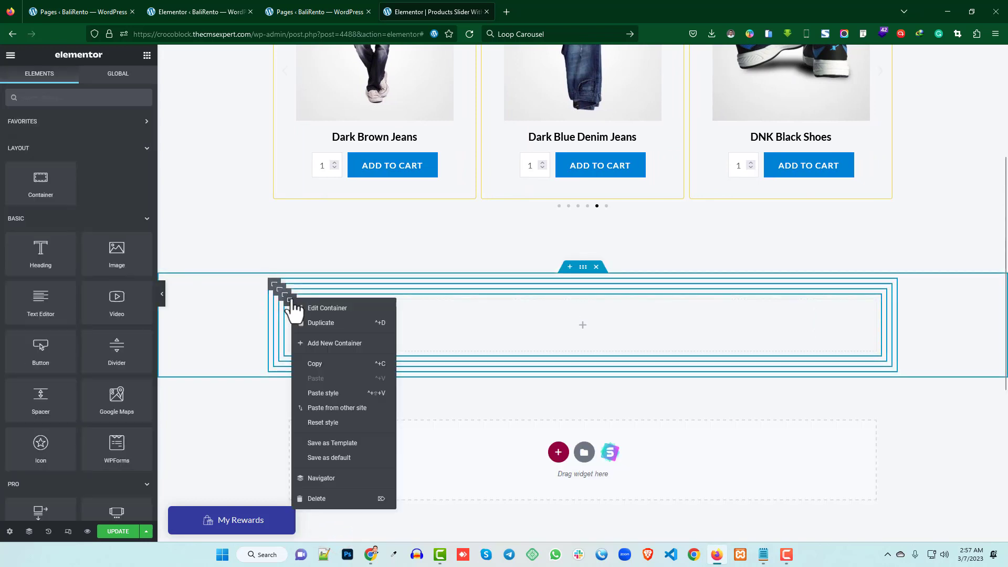
left_click(340, 495)
right_click(286, 295)
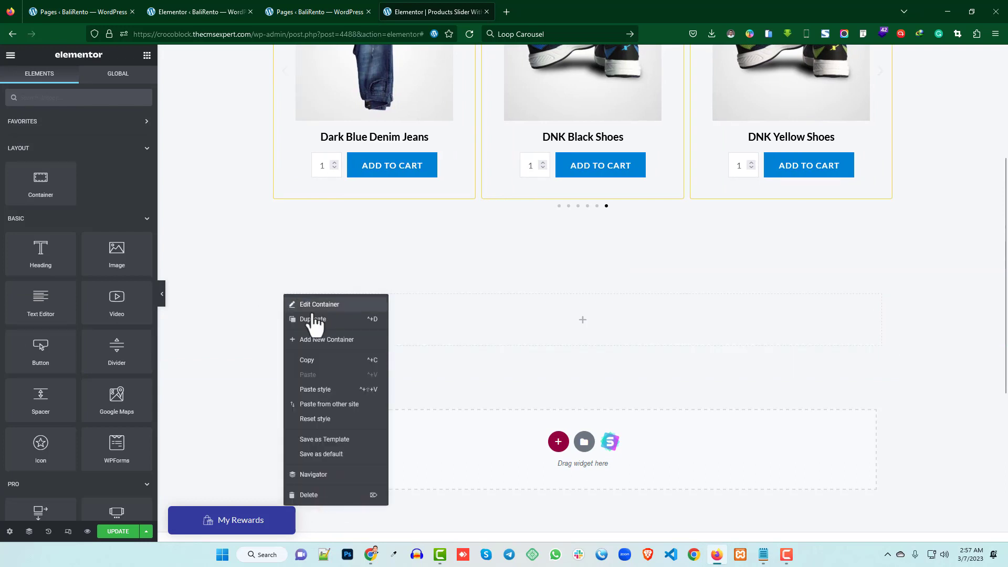
left_click(333, 497)
right_click(280, 292)
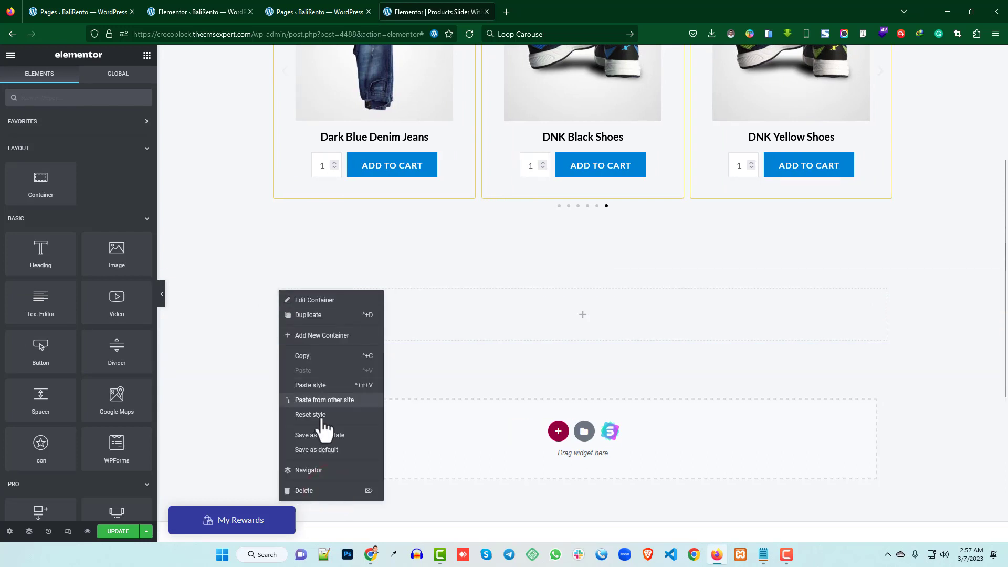
left_click(321, 492)
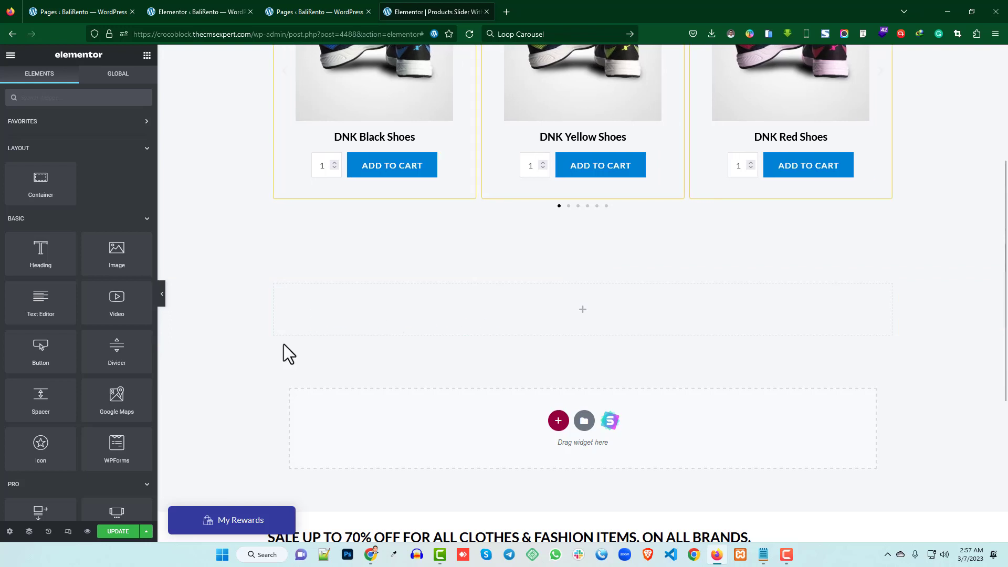
Step: Place an Image widget in the remaining inner container and assign it product-bag3-d.jpg from the media library
mouse_move(113, 258)
left_mouse_down()
mouse_move(608, 331)
mouse_move(604, 322)
left_mouse_up()
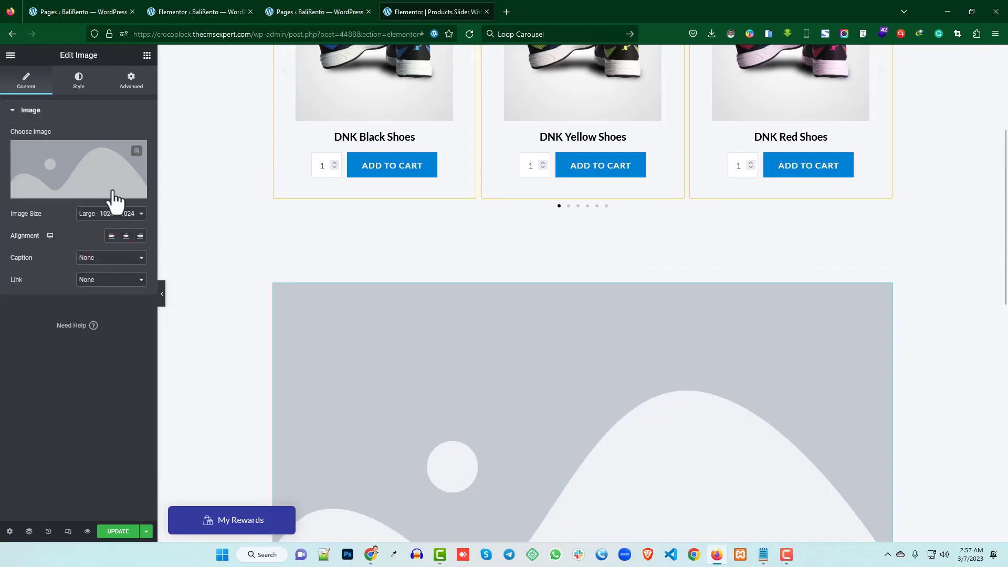
left_click(101, 164)
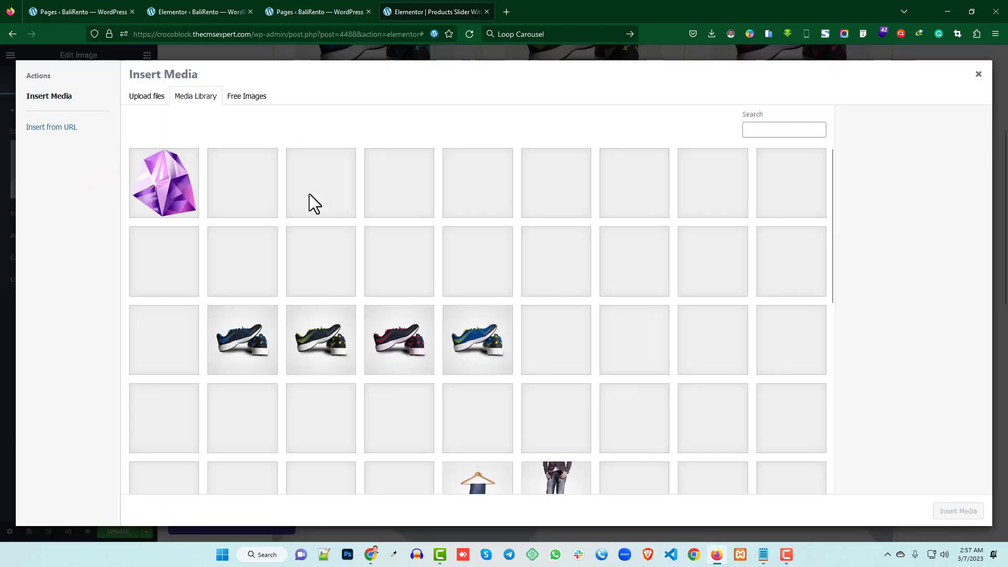
left_click(734, 184)
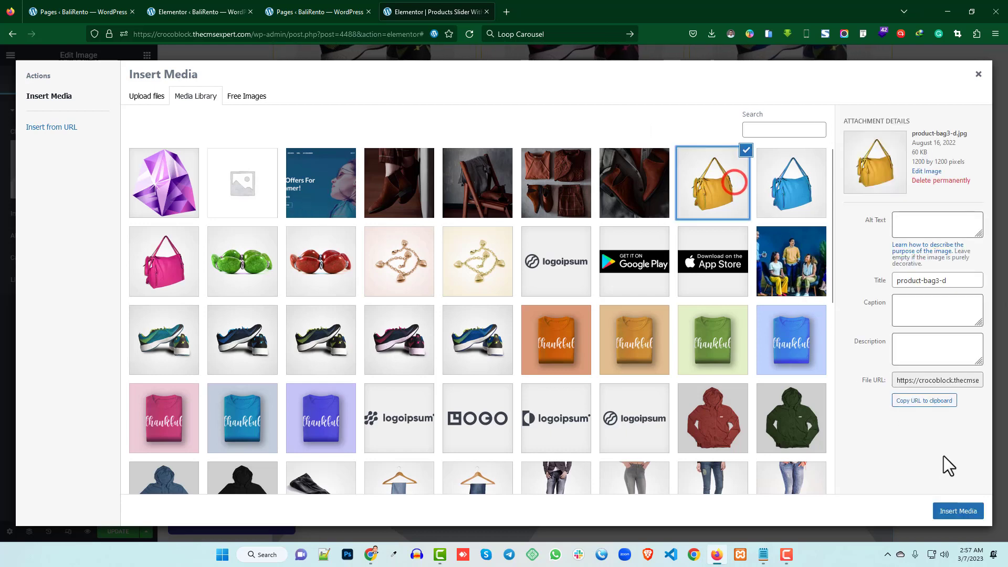
left_click(953, 512)
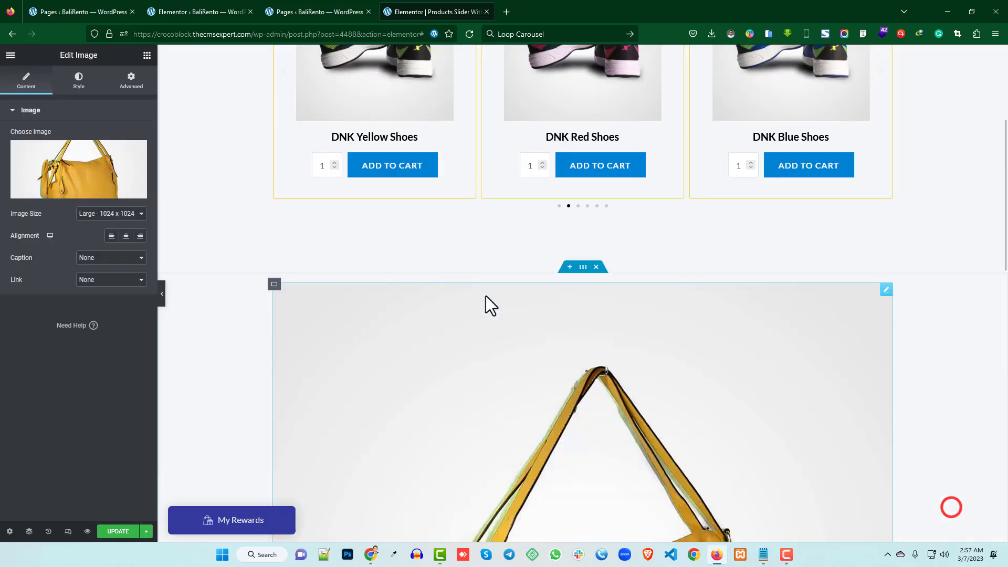
Step: Add a Heading widget above the bag image in the same container
left_click(148, 48)
left_click_drag(41, 254, 341, 296)
scroll(387, 278, "down", 2)
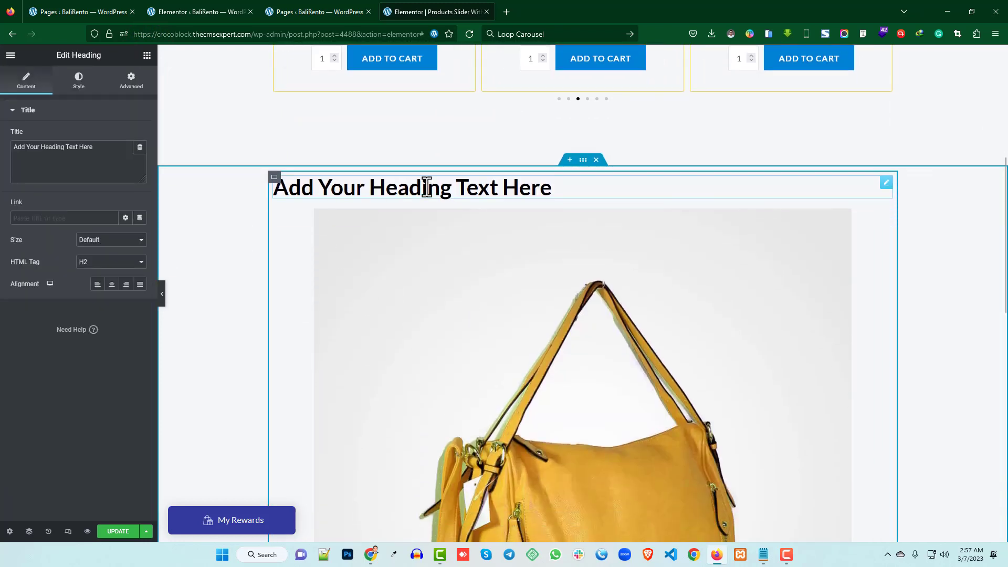
scroll(411, 291, "down", 2)
scroll(411, 291, "up", 1)
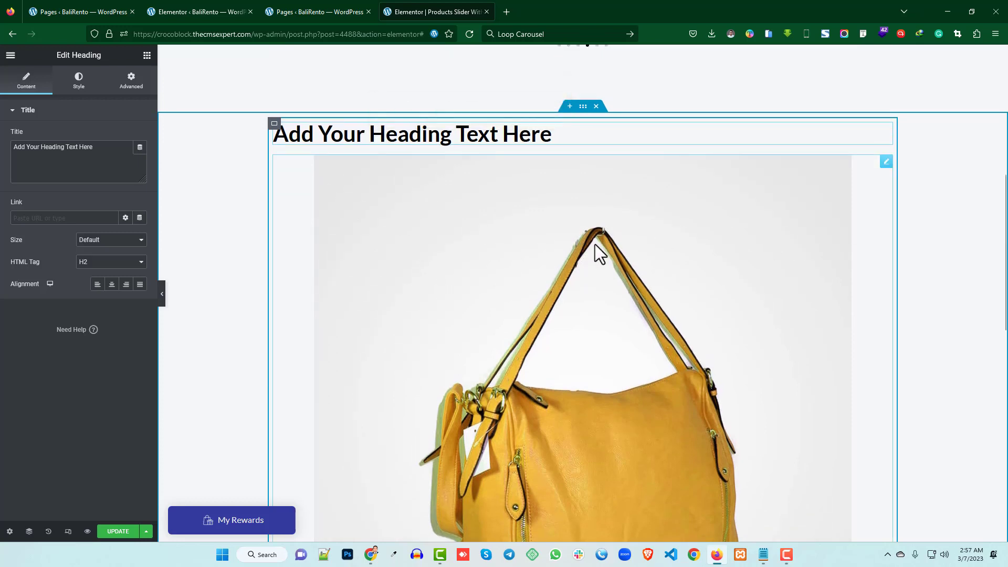
Step: Try the Row - reversed direction on the container holding the heading and bag image, and set it to Row
left_click(275, 125)
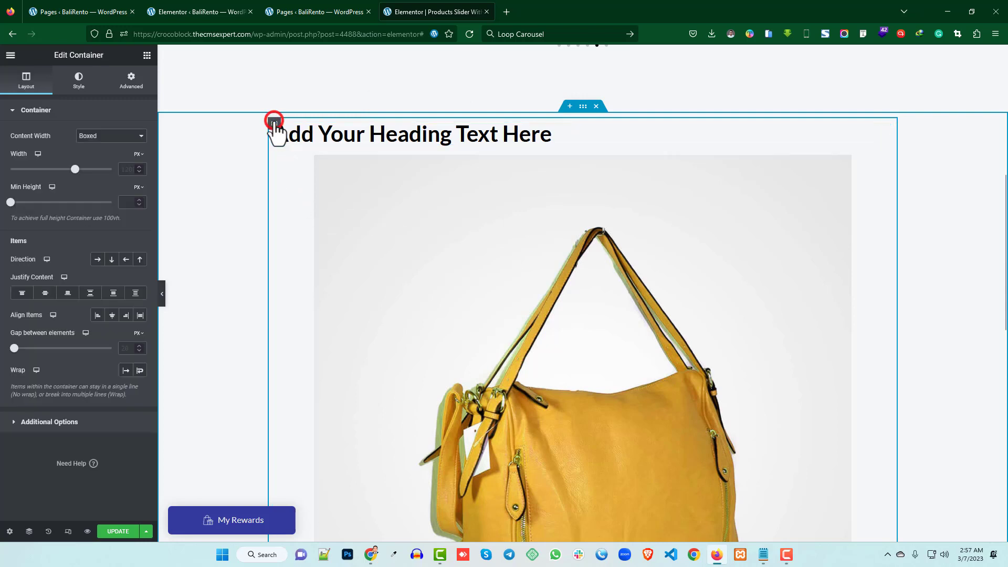
left_click(126, 259)
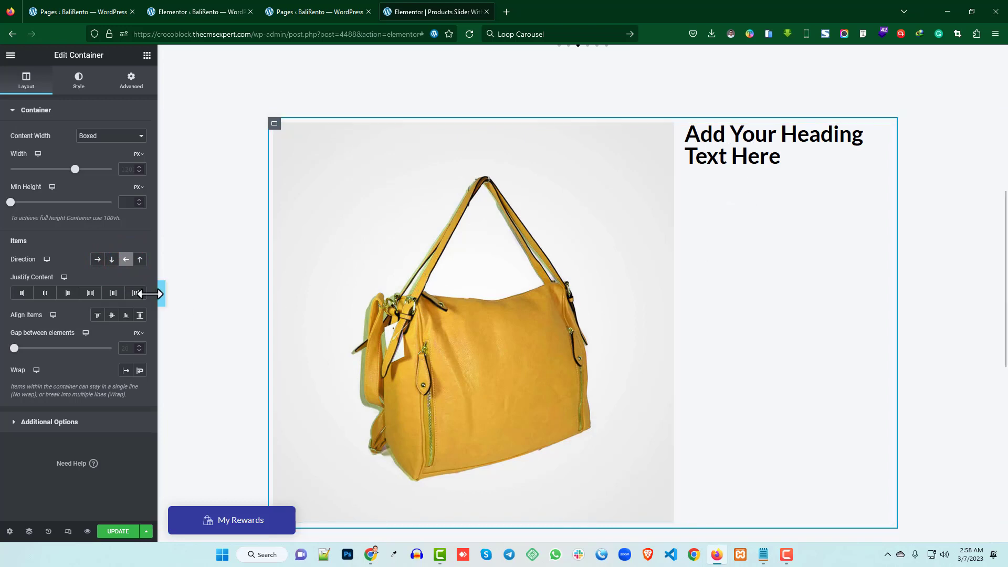
left_click(97, 259)
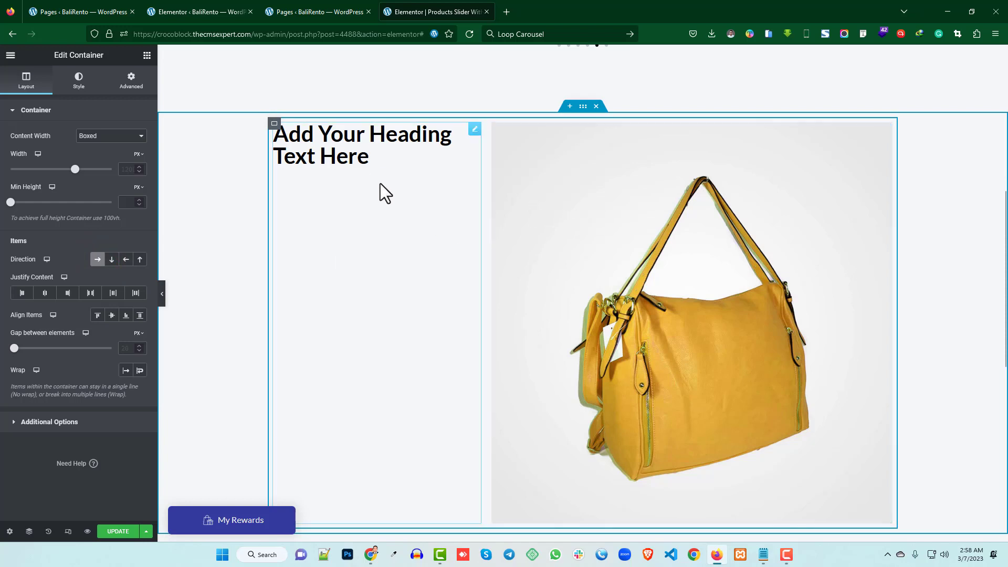
Step: Try the different Align Items options on the heading and image container, and finish with Center
scroll(380, 185, "down", 1)
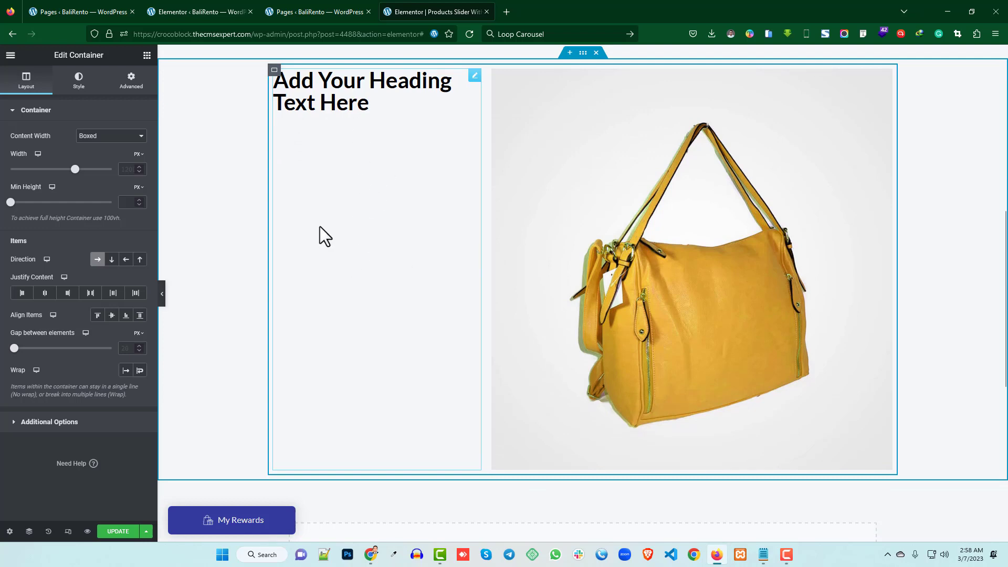
left_click(475, 76)
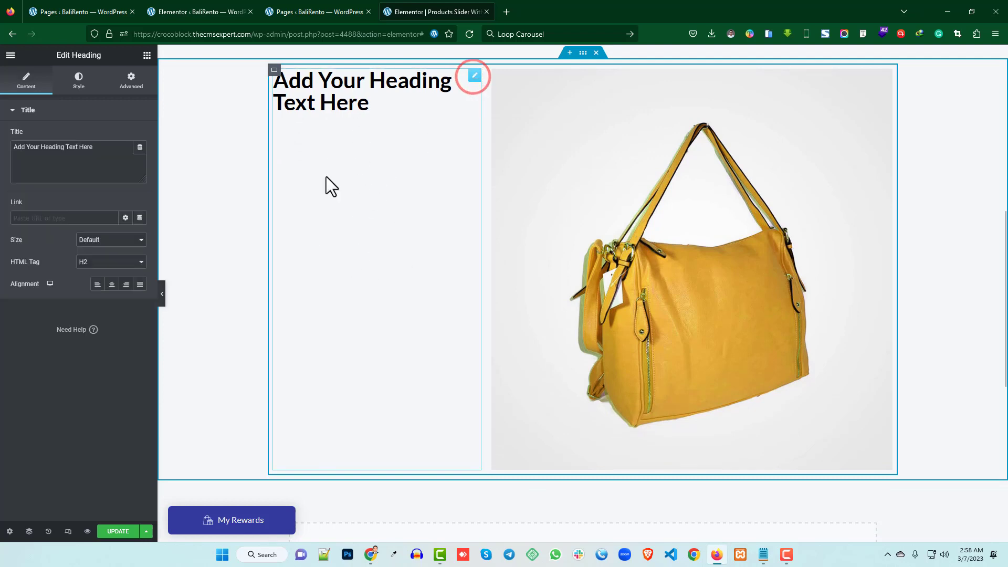
left_click(275, 70)
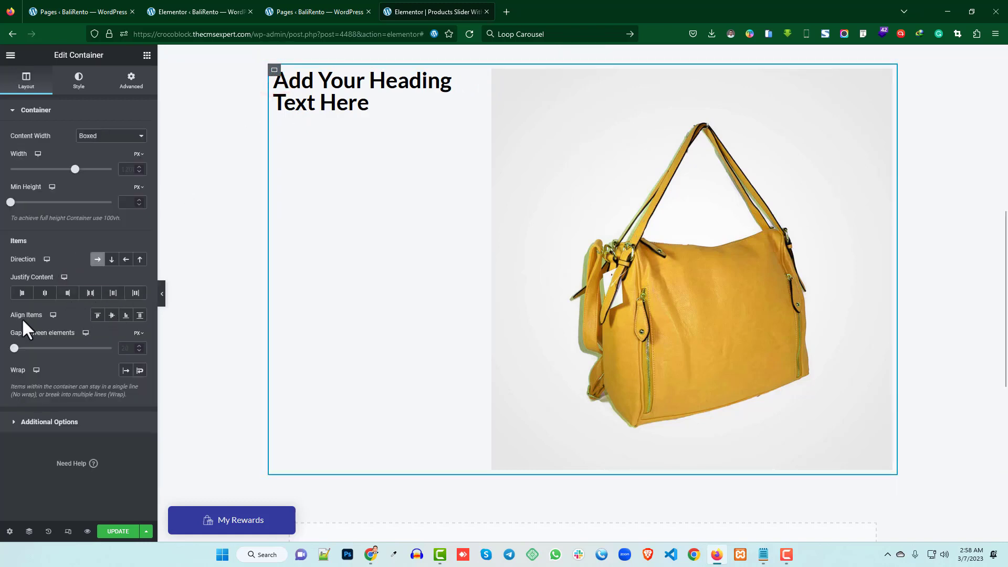
left_click(99, 315)
left_click(112, 315)
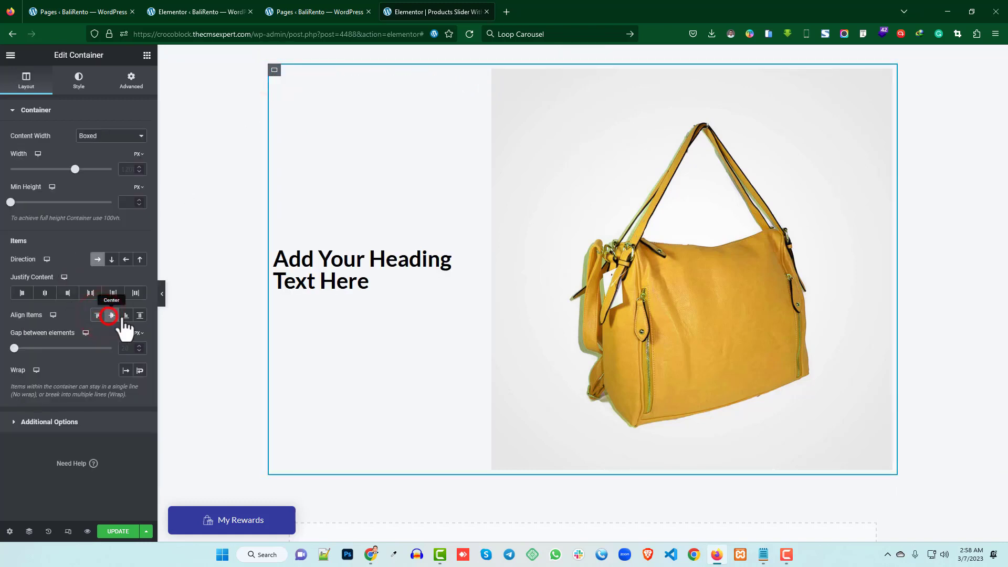
left_click(126, 315)
left_click(139, 315)
left_click(126, 315)
left_click(111, 315)
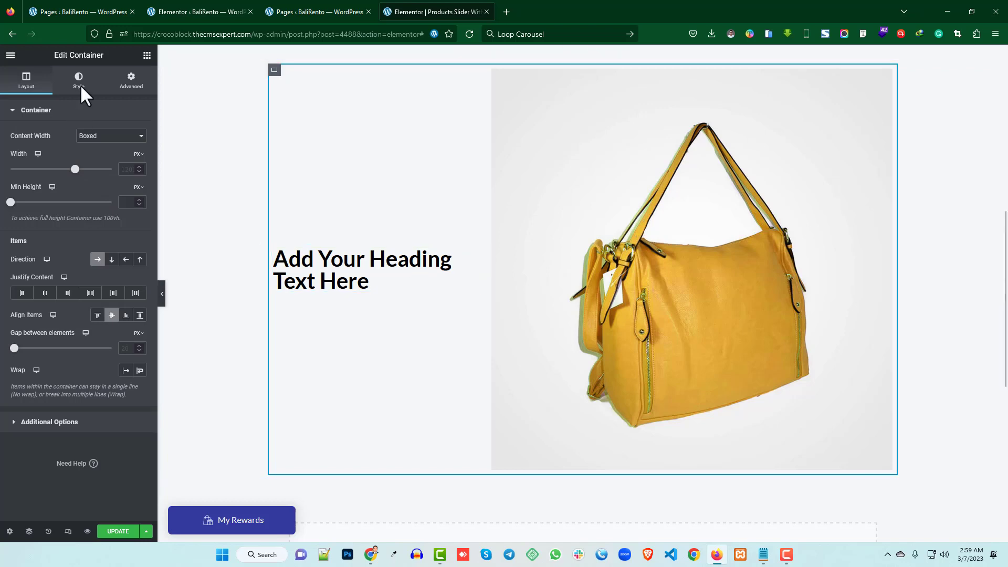
Step: Add a second Heading widget between the existing heading and the bag image
left_click(147, 56)
left_click_drag(45, 252, 467, 279)
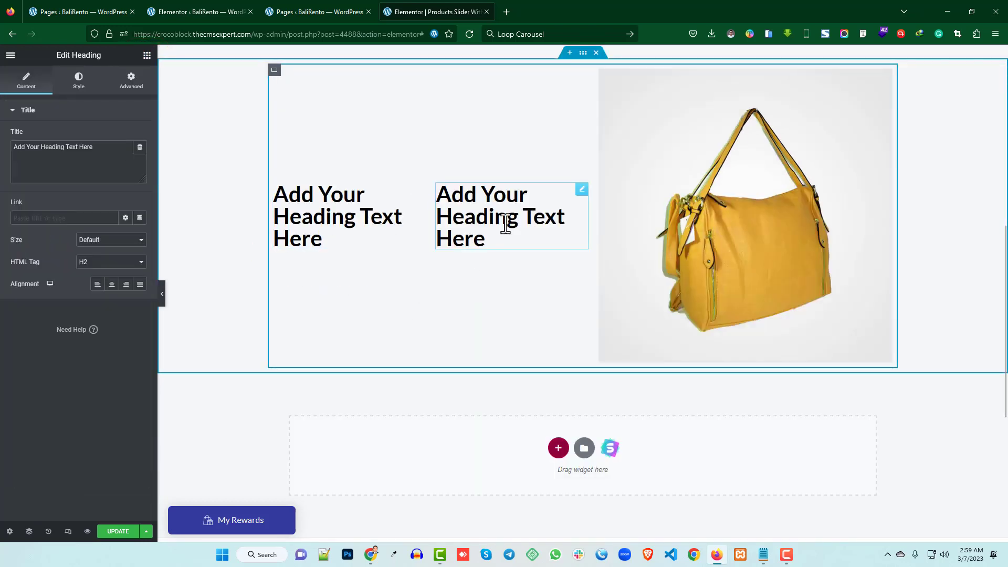
scroll(403, 230, "down", 3)
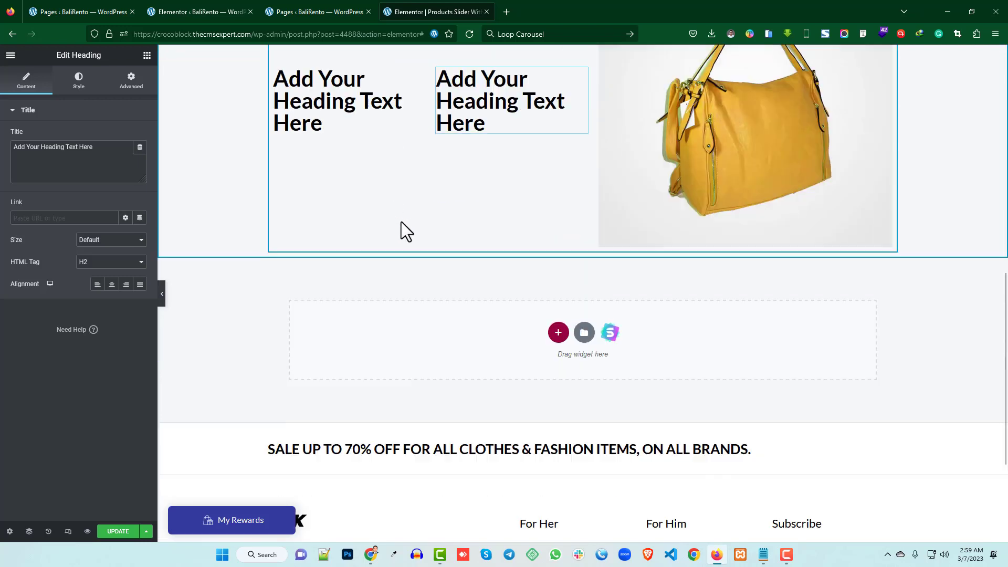
scroll(448, 257, "up", 3)
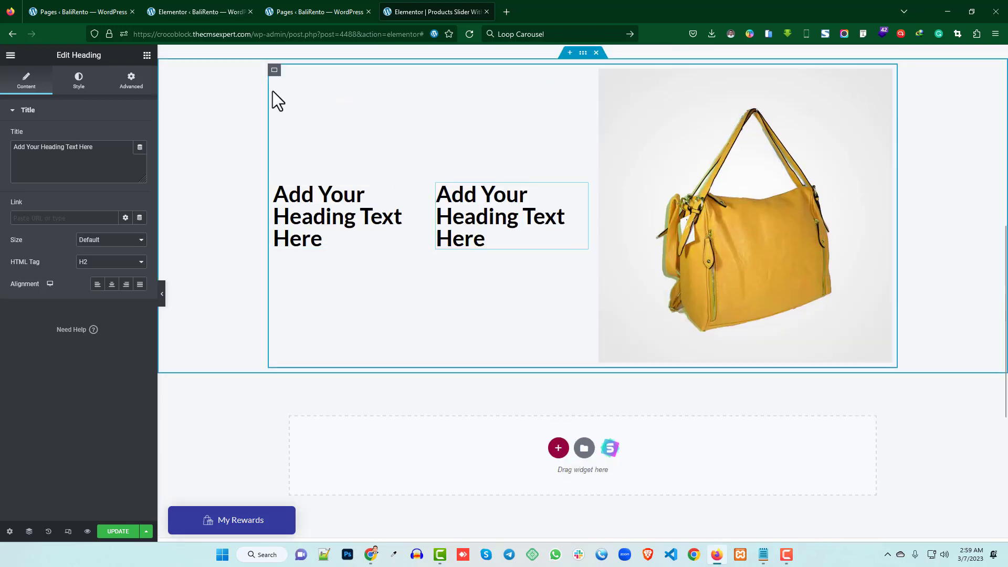
Step: Add a single row-direction container below the bag image and nest two Container elements, one inside the other, in it
scroll(568, 338, "down", 3)
left_click(559, 234)
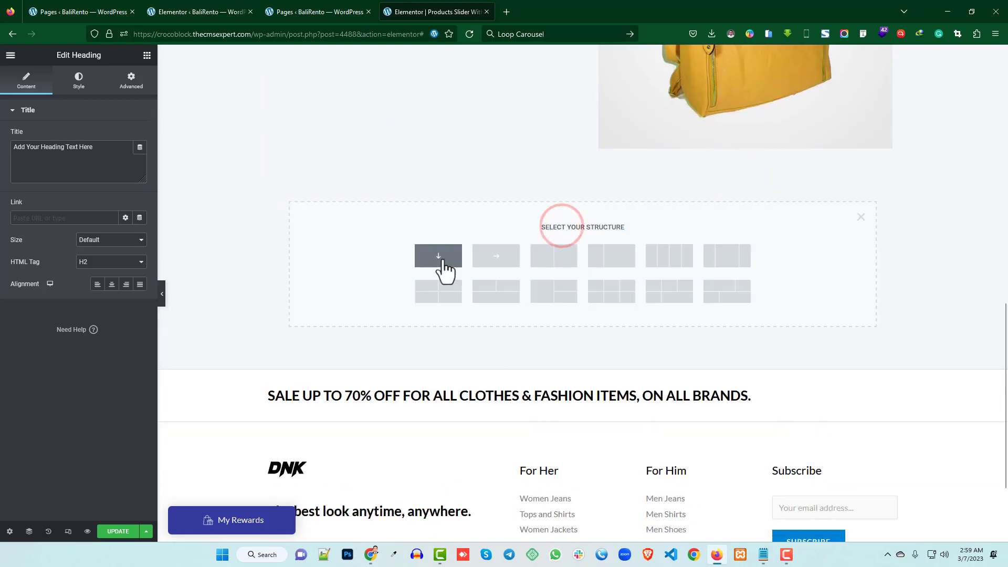
left_click(491, 261)
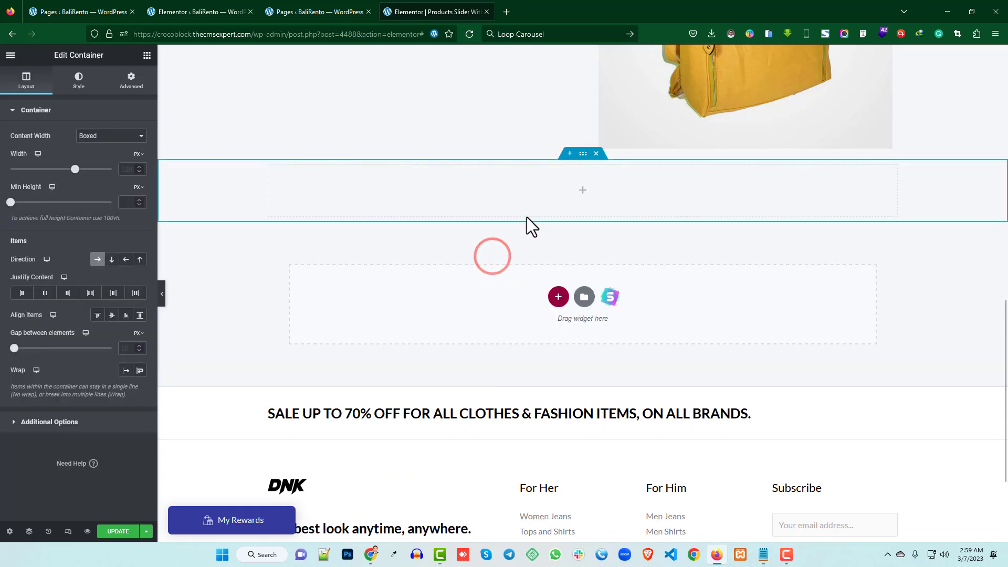
left_click(147, 55)
left_click_drag(33, 179, 574, 194)
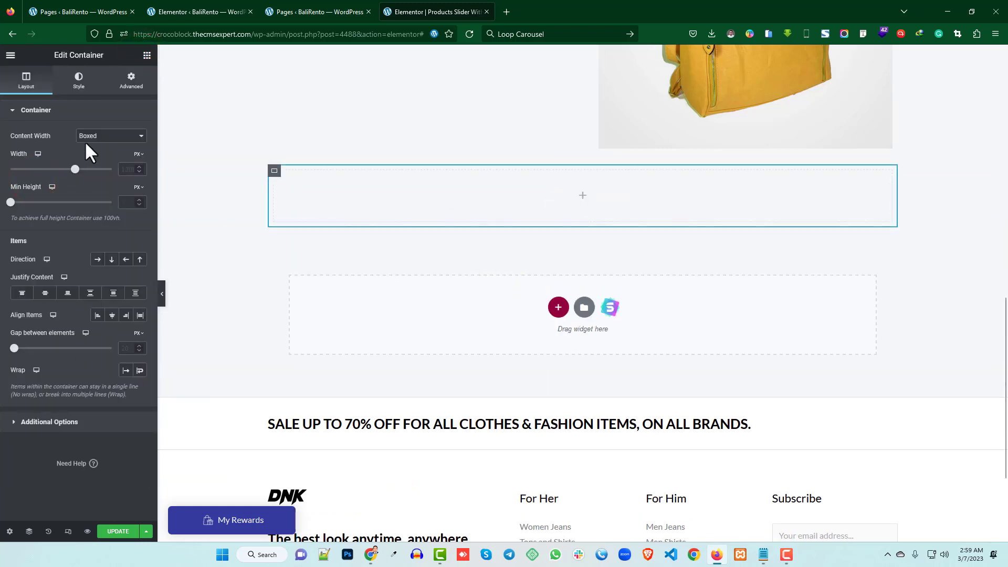
left_click(147, 54)
left_click_drag(45, 190, 562, 203)
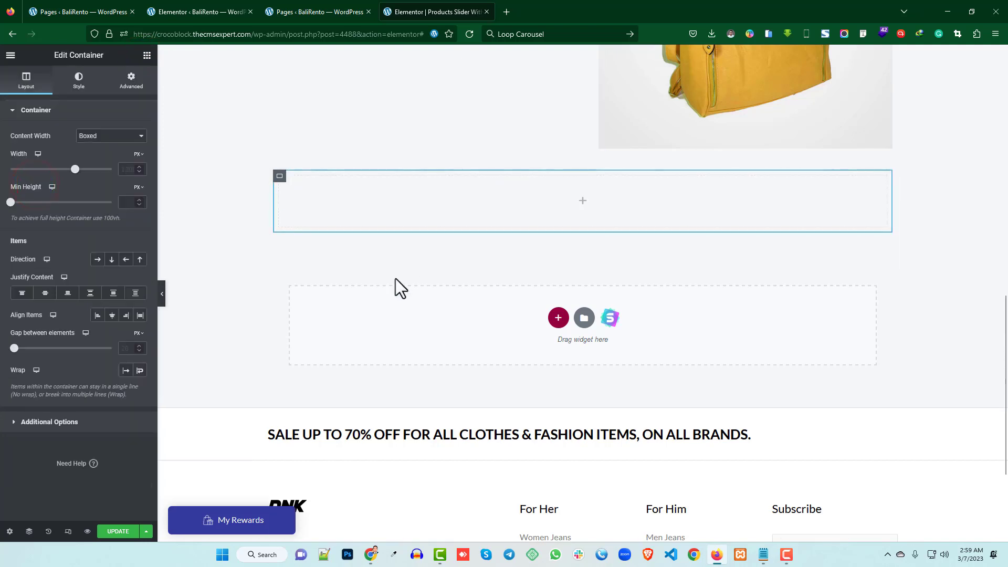
Step: Duplicate the innermost container in the new structure and set the parent container's direction to Row
right_click(282, 177)
left_click(321, 198)
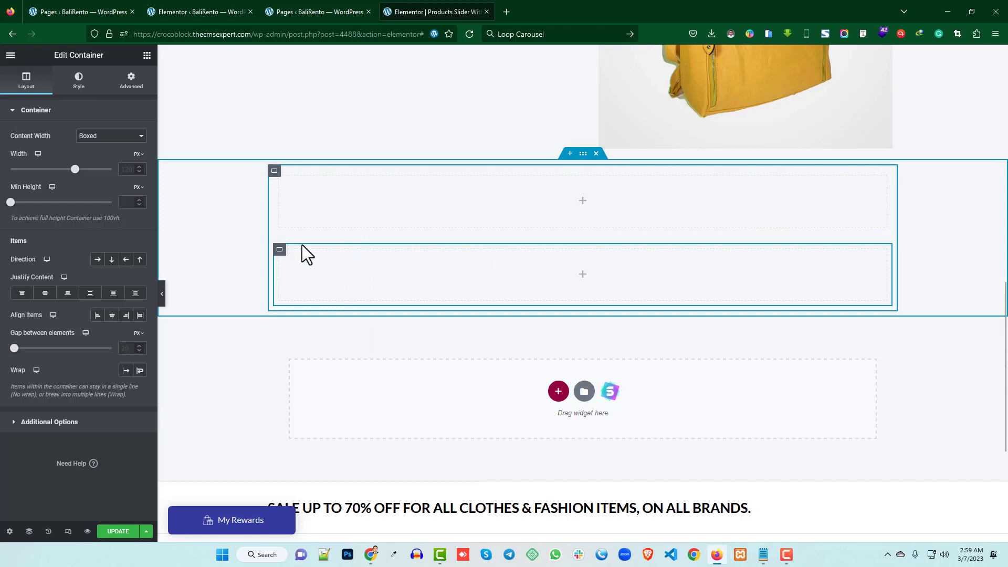
left_click(274, 172)
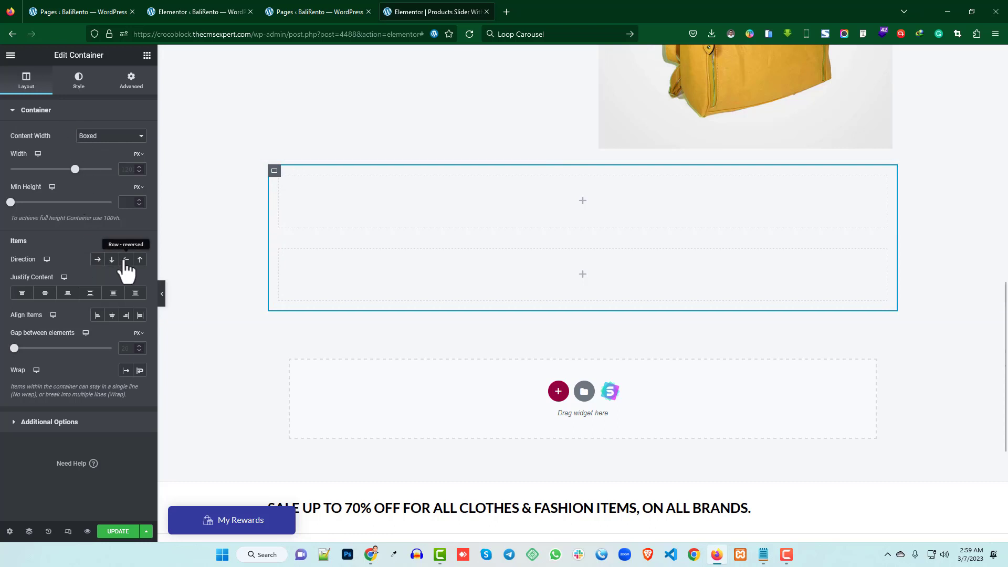
left_click(100, 259)
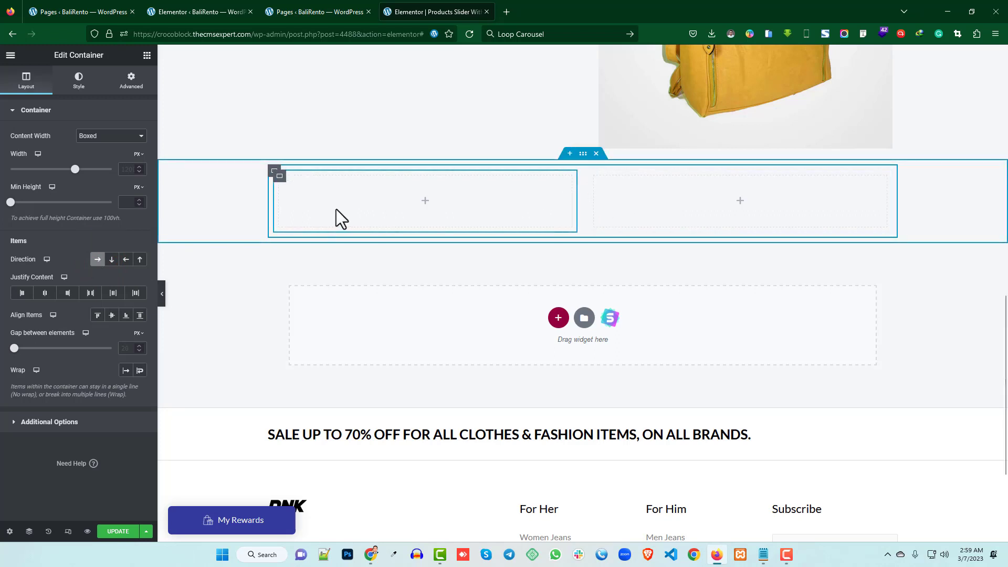
Step: Nest a Container widget in the first column of the new structure, duplicate it, and set that column's Direction to Row
left_click(147, 55)
left_click_drag(41, 183, 437, 207)
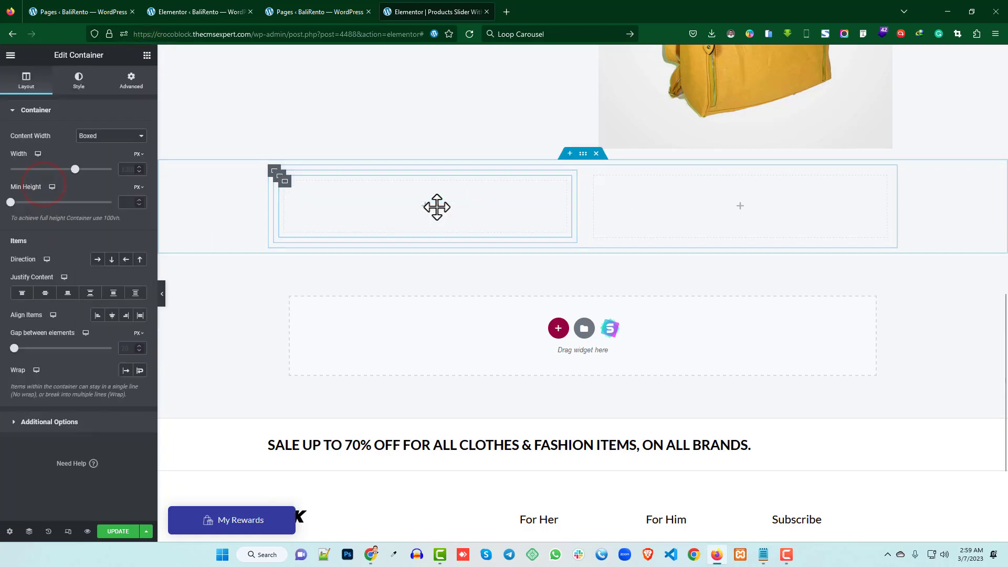
right_click(286, 182)
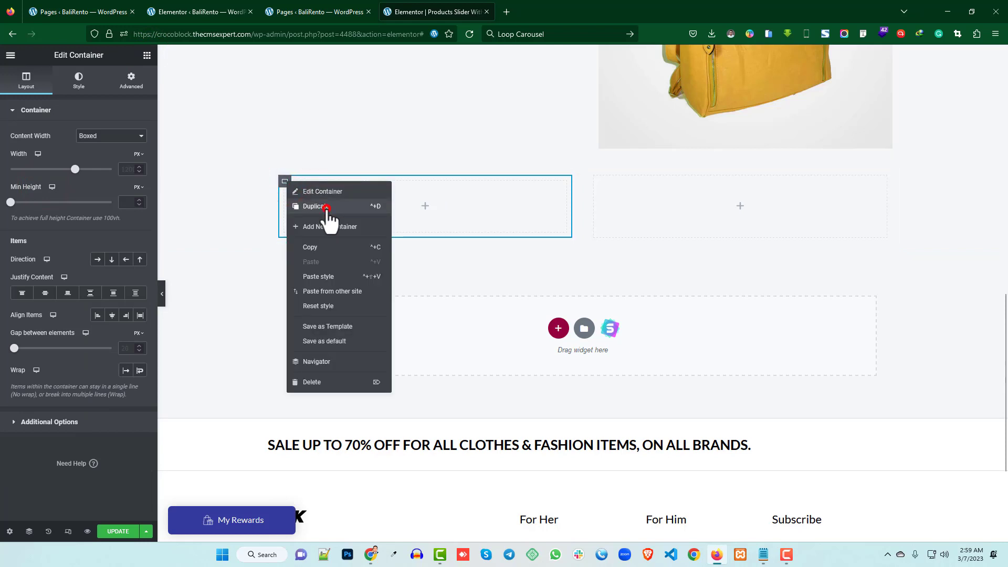
left_click(327, 209)
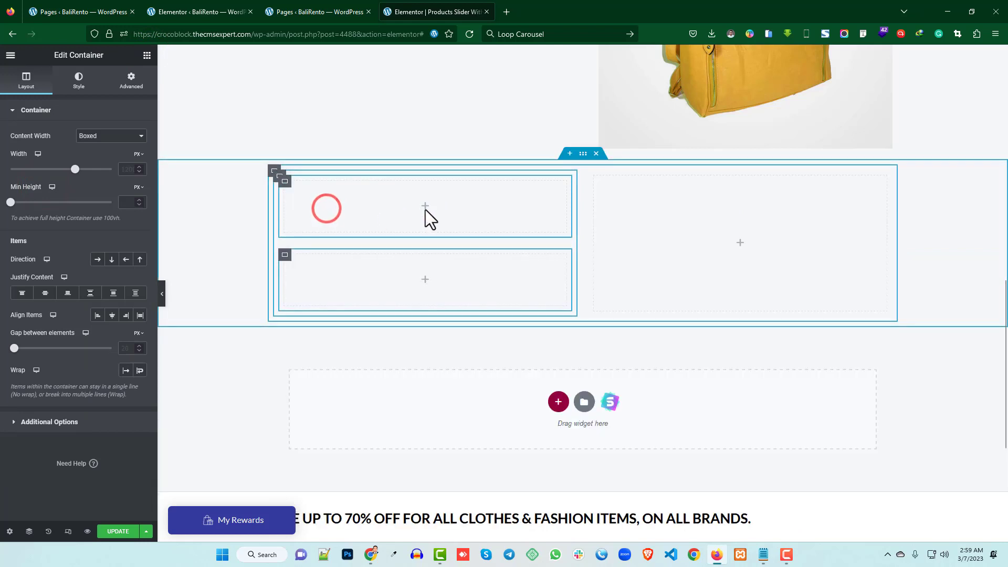
left_click(279, 176)
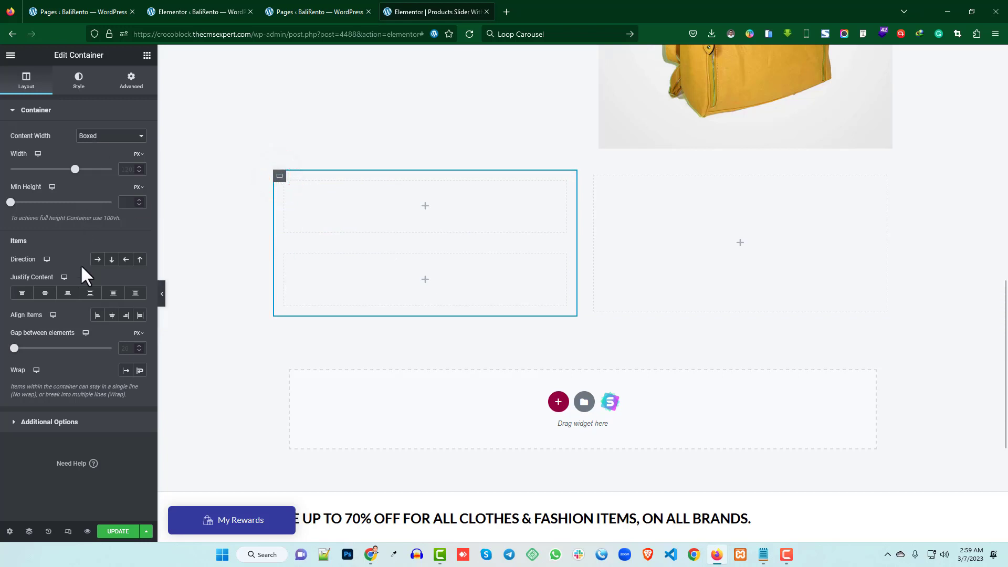
left_click(98, 259)
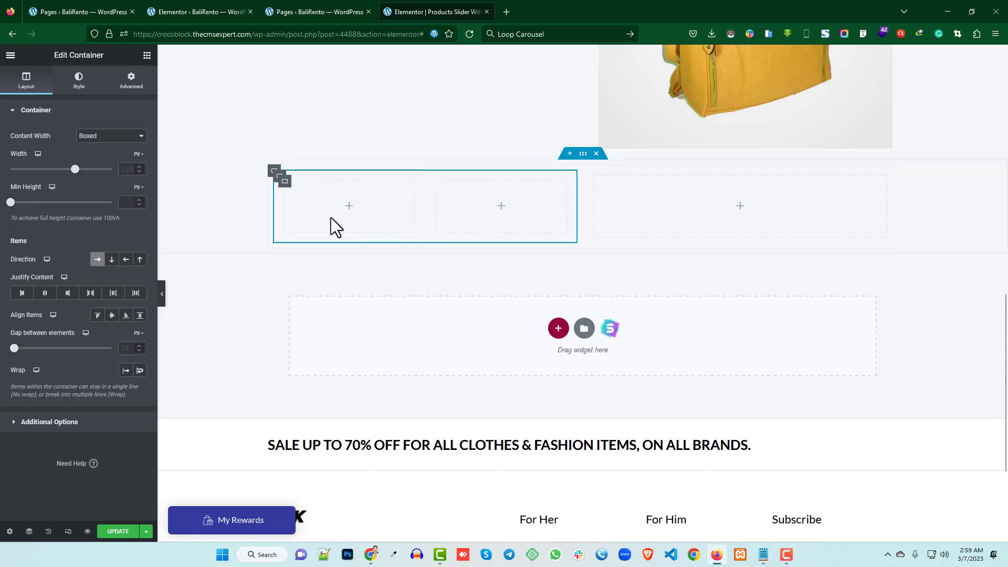
Step: Go one level deeper: add a Container inside the first nested container, duplicate it, and set its parent's Direction to Row
left_click(147, 55)
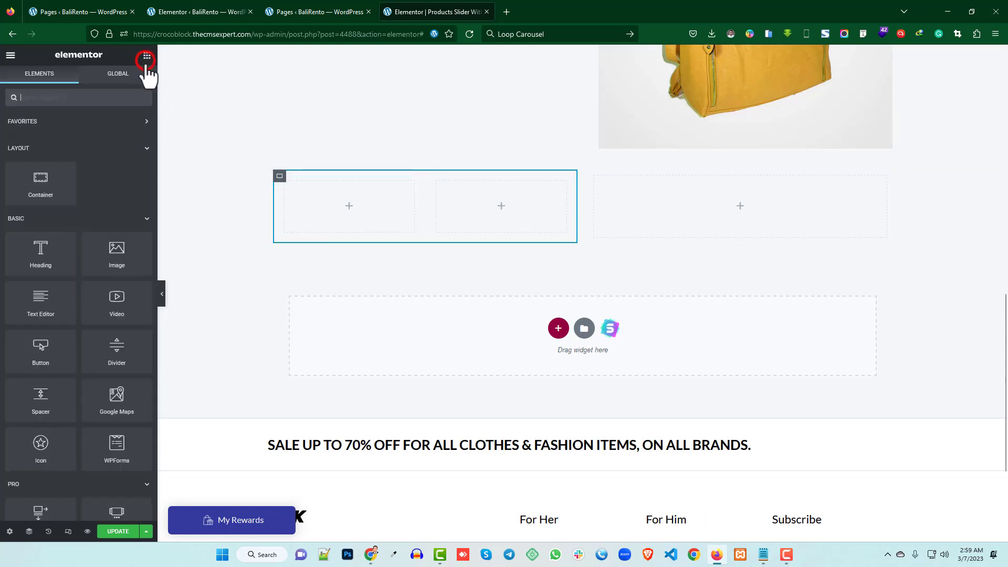
left_click_drag(34, 178, 381, 206)
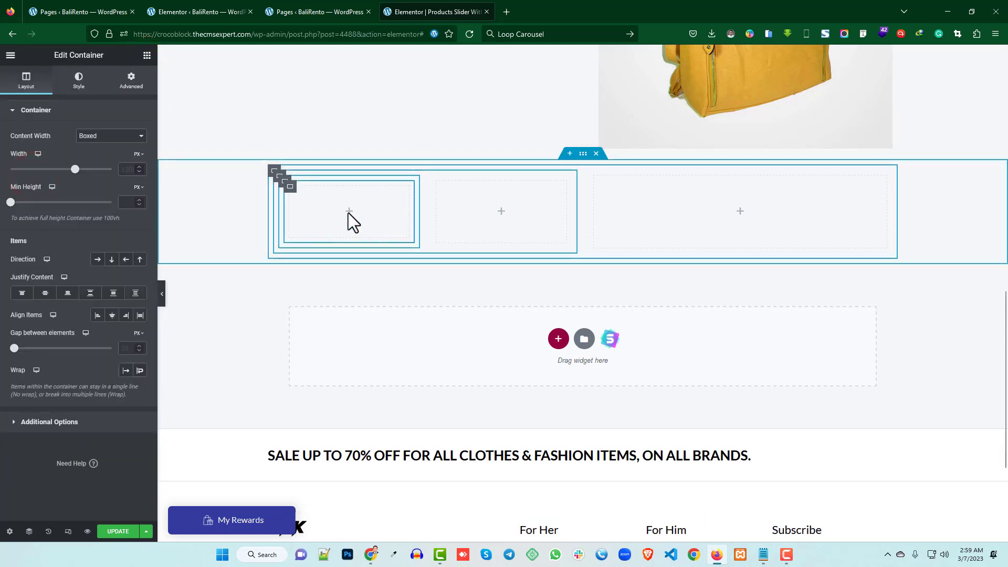
right_click(293, 187)
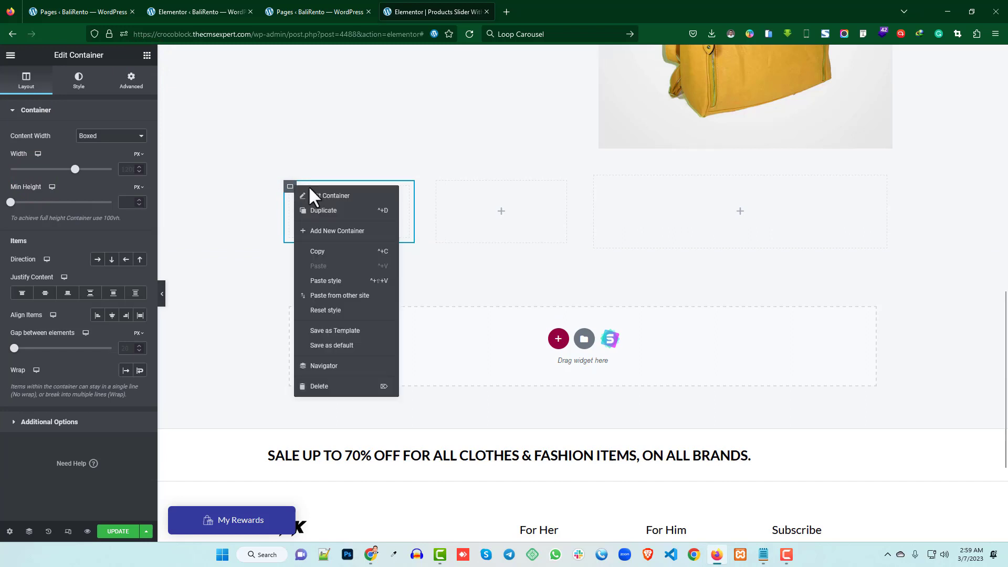
left_click(334, 211)
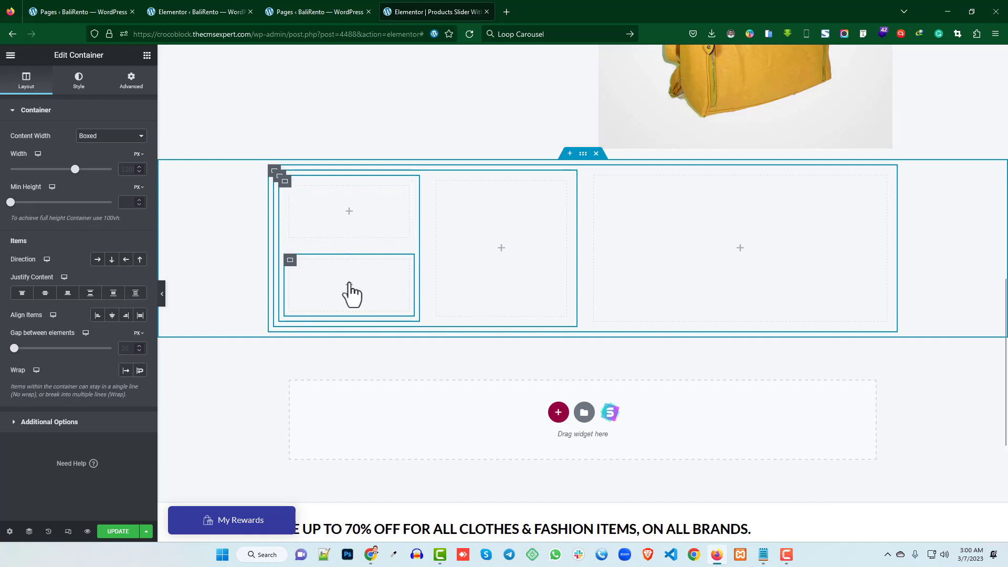
left_click(285, 181)
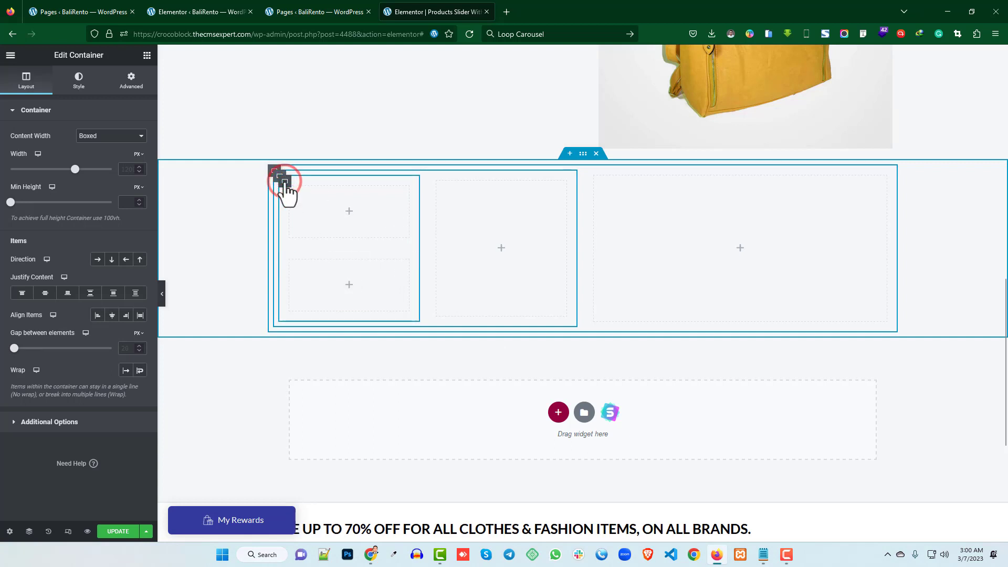
left_click(97, 260)
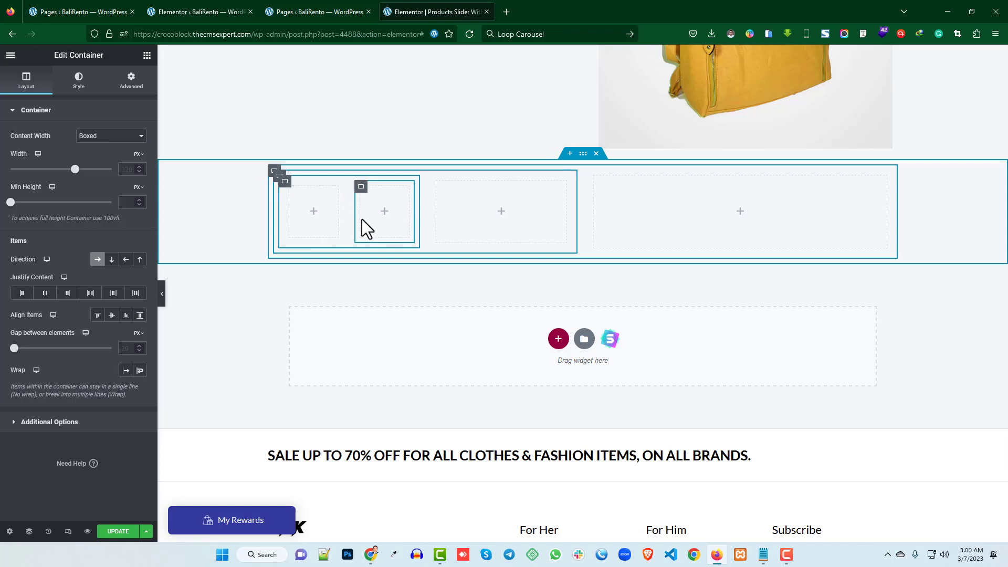
Step: Delete the whole nested container structure below the bag image
left_click(595, 155)
key("ctrl+z")
scroll(546, 262, "up", 2)
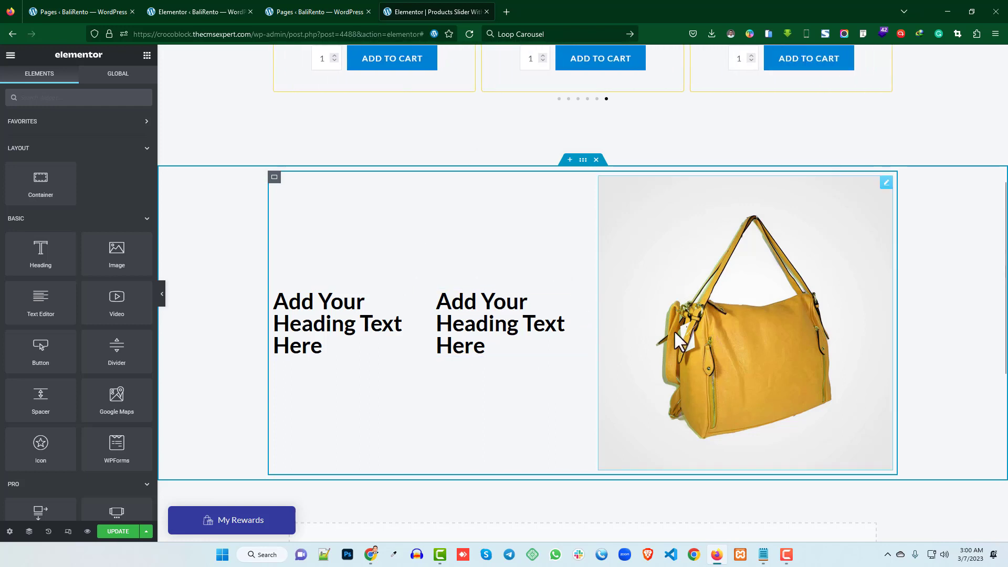
Step: Examine the outer heading and image container's Responsive visibility options and its Align Self, Order and Size settings
left_click(583, 159)
left_click(131, 78)
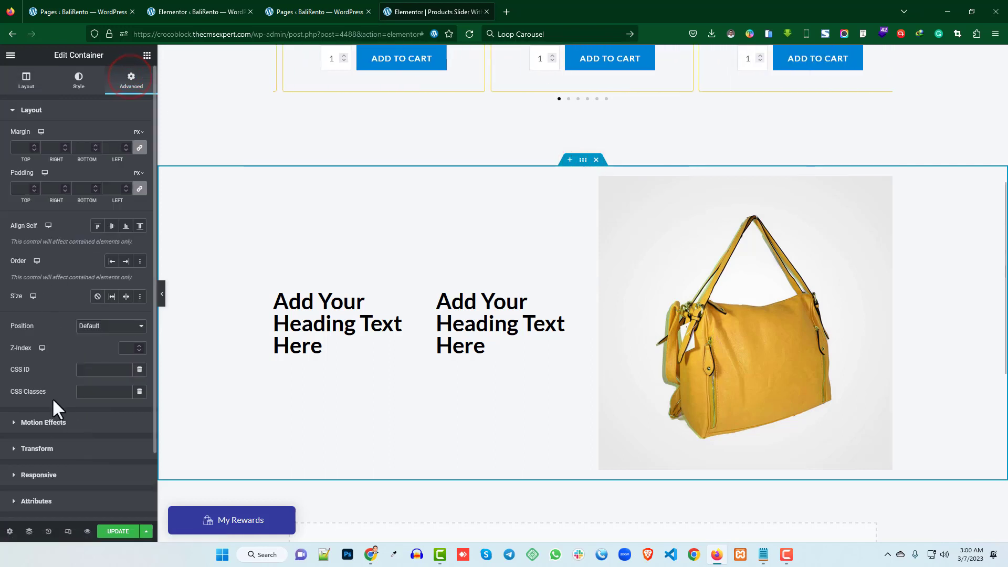
left_click(49, 476)
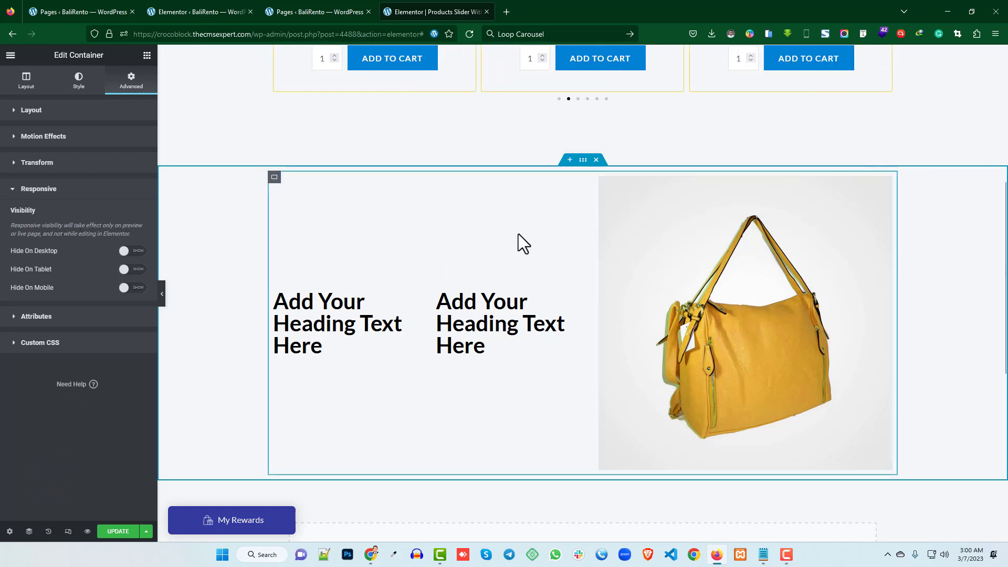
left_click(63, 111)
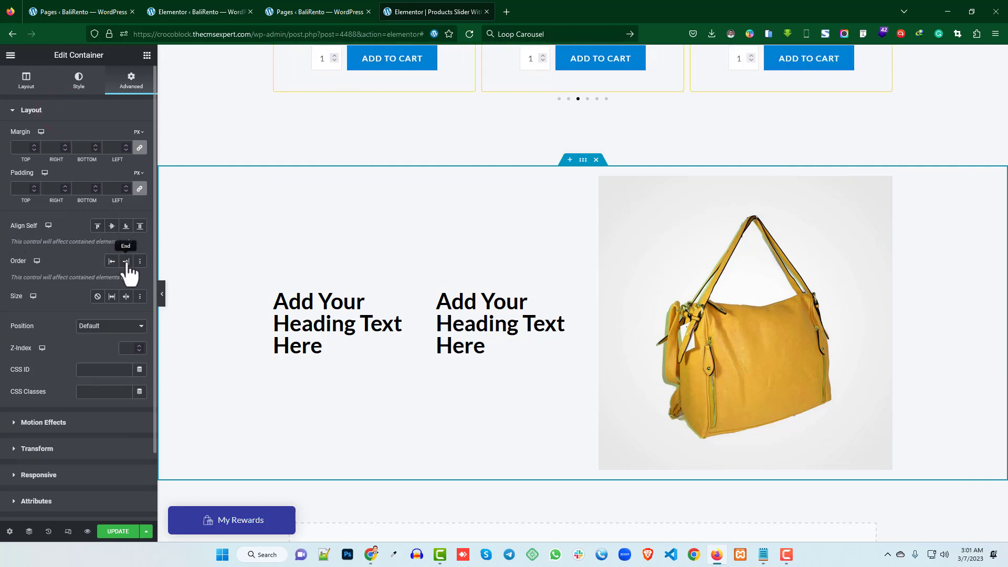
left_click(585, 162)
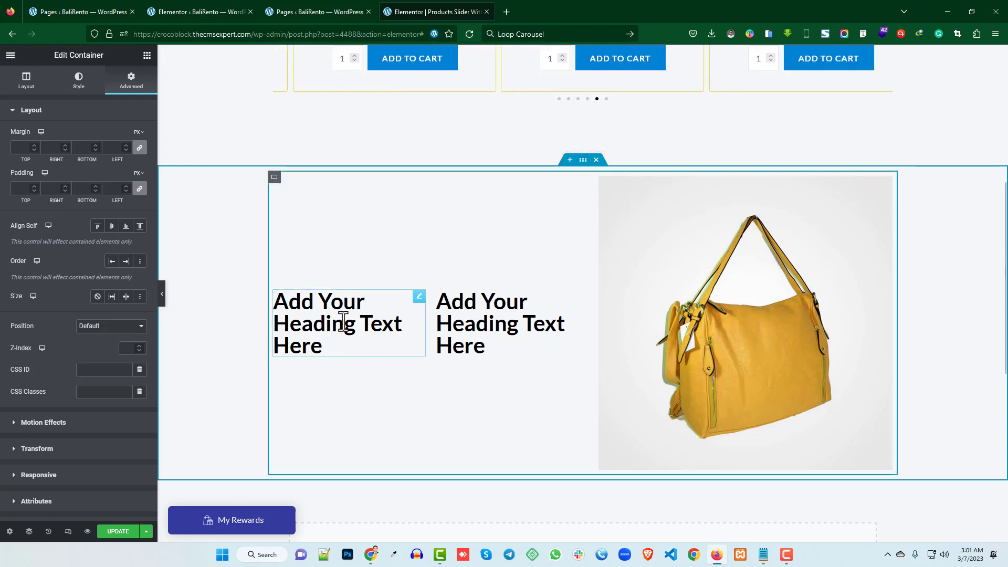
left_click_drag(8, 239, 134, 244)
left_click_drag(35, 278, 133, 277)
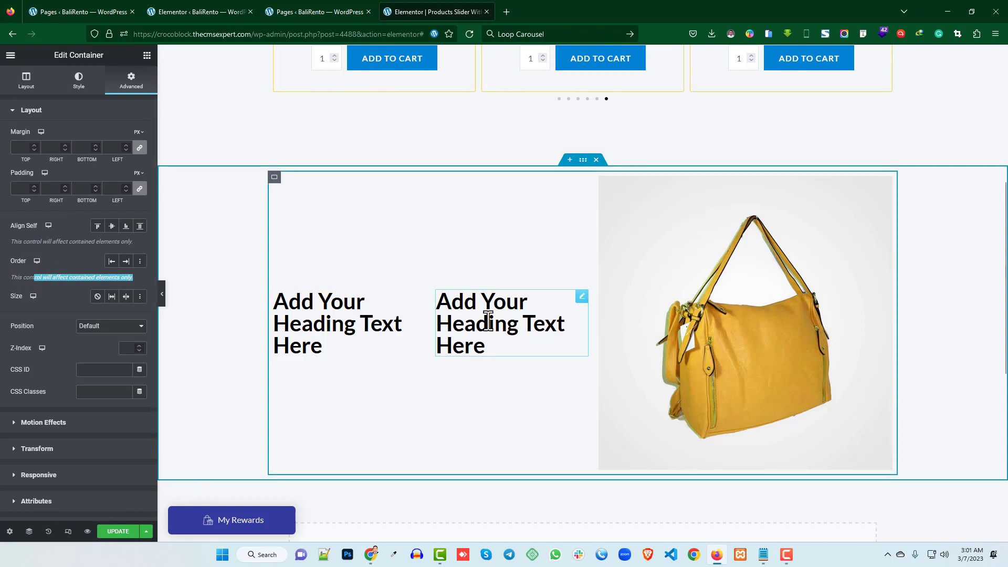
Step: Switch to the Tablet preview and set the inner heading and image container's Direction to Column
left_click(68, 531)
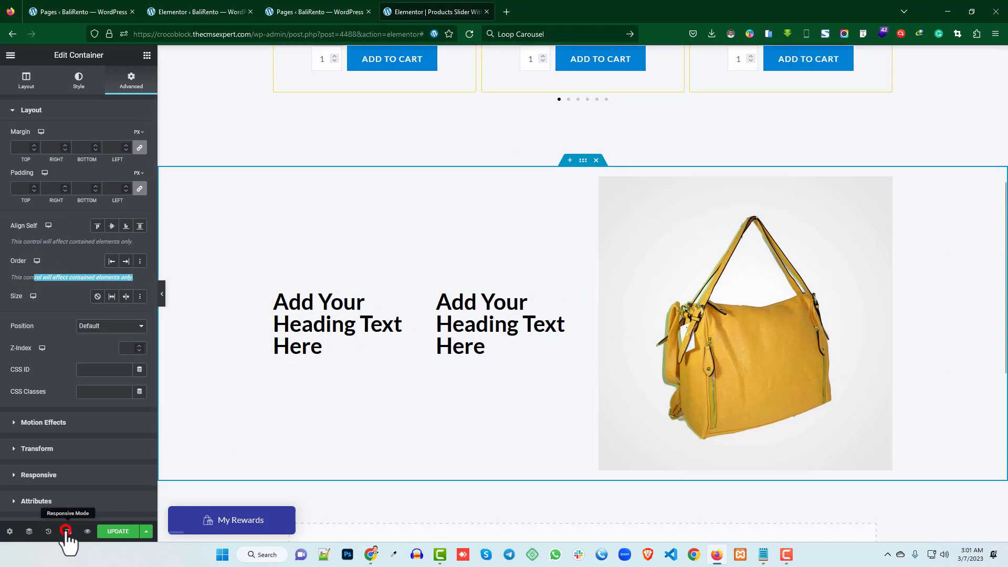
left_click(536, 56)
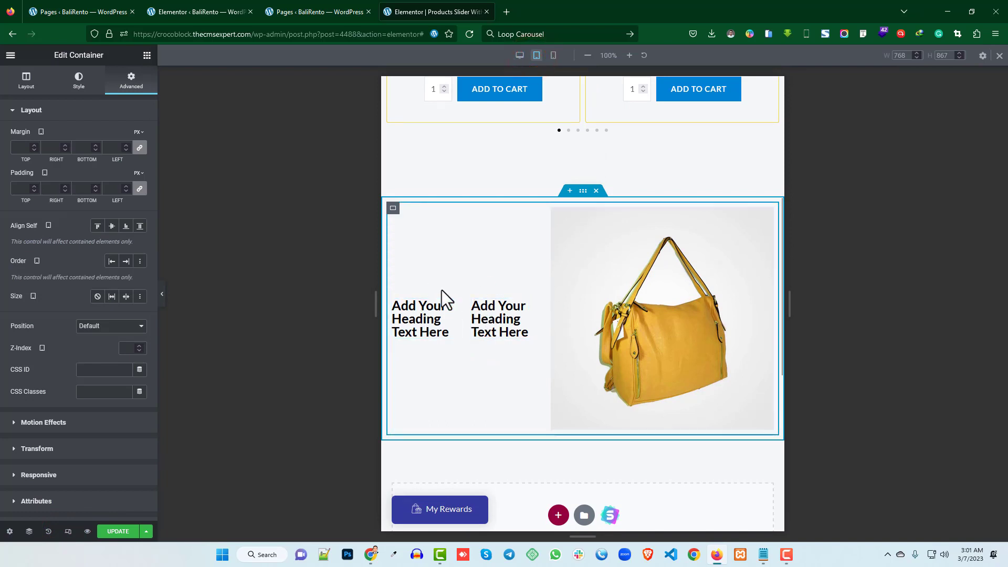
left_click(393, 208)
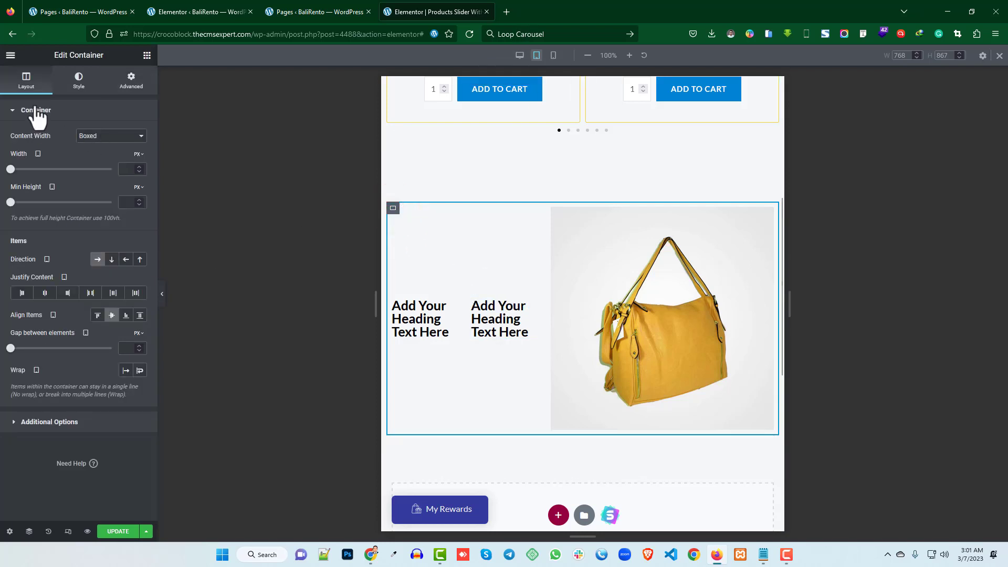
left_click(394, 209)
left_click(112, 260)
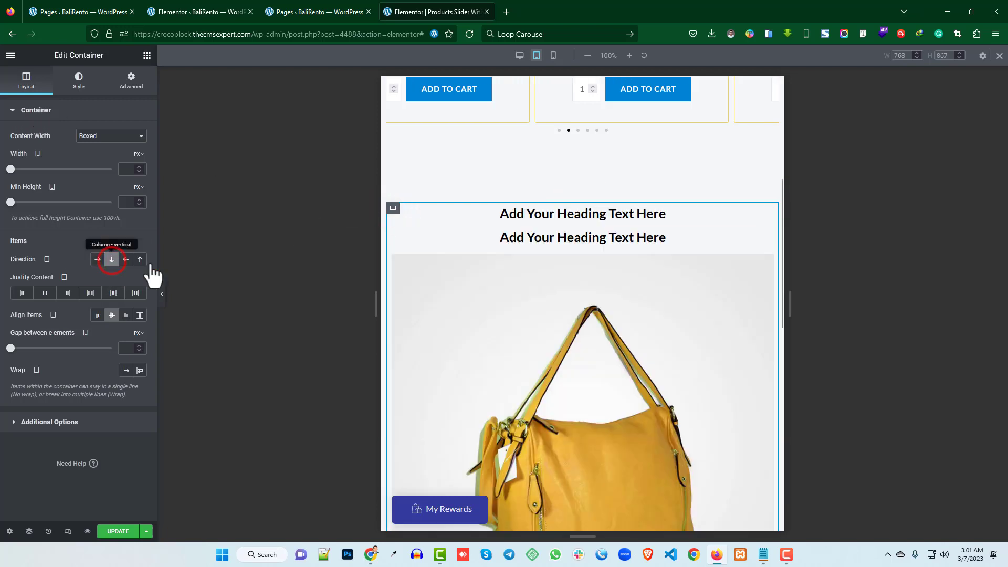
scroll(549, 273, "down", 2)
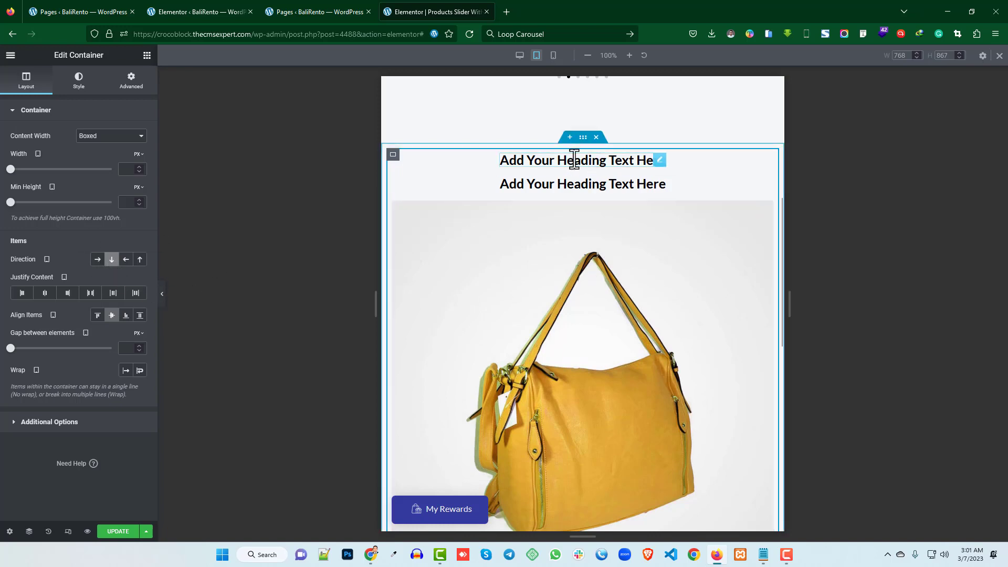
Step: Compare the heading and image container's layout in the Desktop, Tablet and Mobile previews, ending on Tablet
left_click(519, 55)
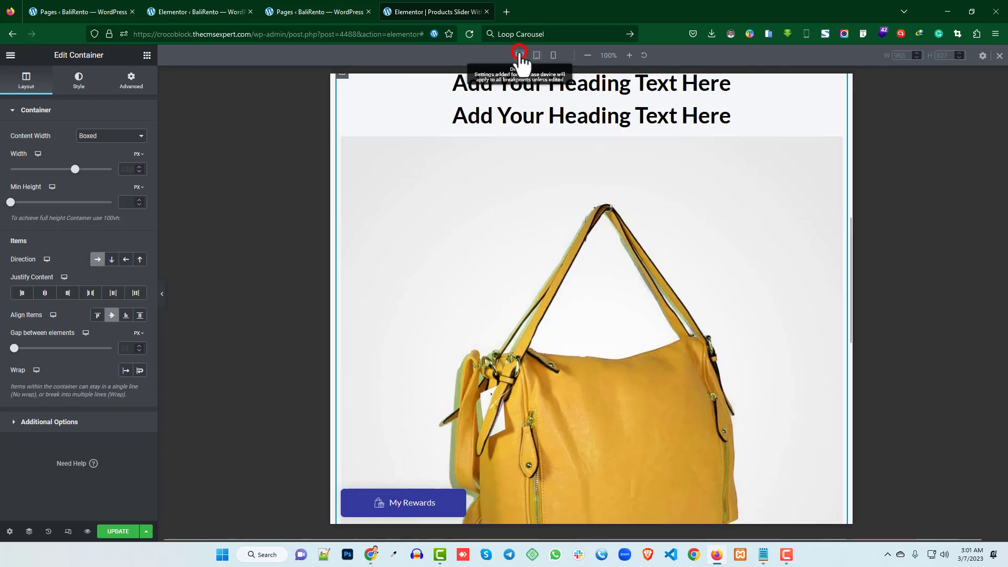
scroll(436, 279, "up", 3)
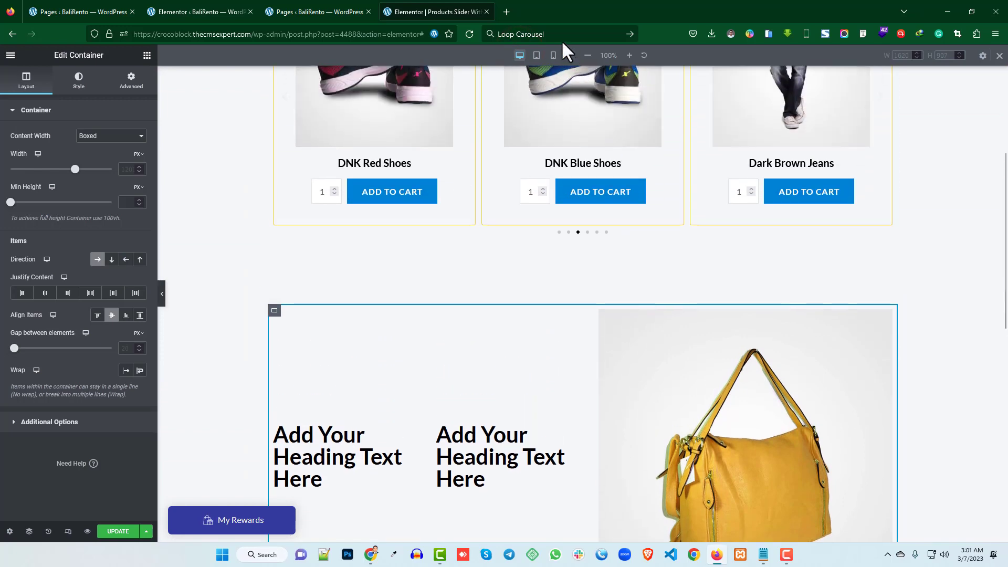
left_click(536, 55)
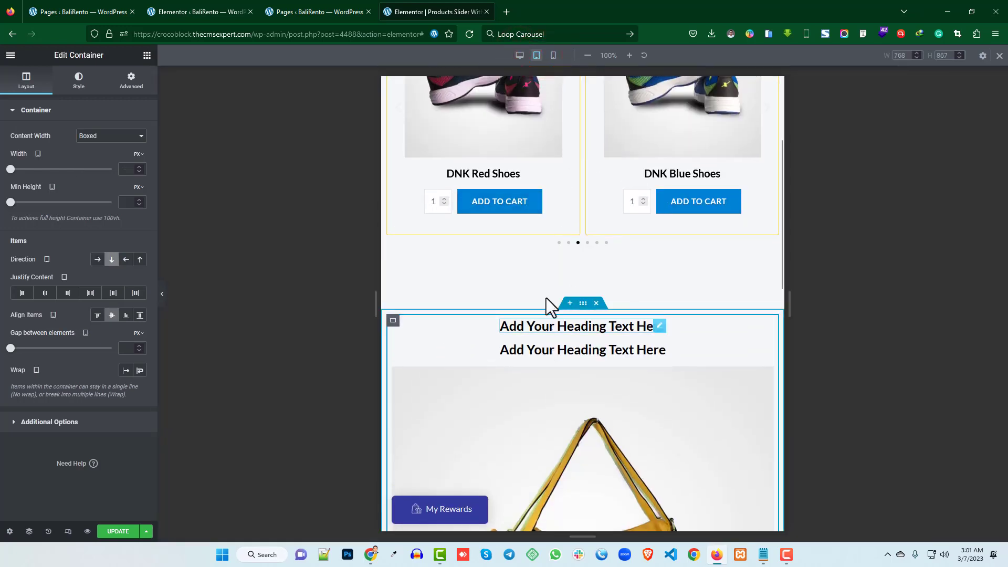
left_click(553, 55)
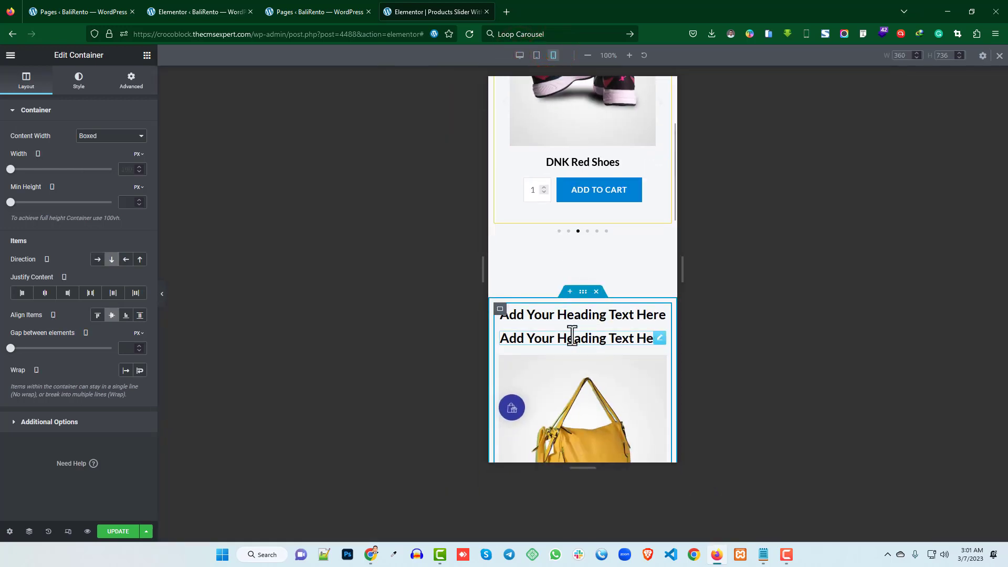
left_click(536, 55)
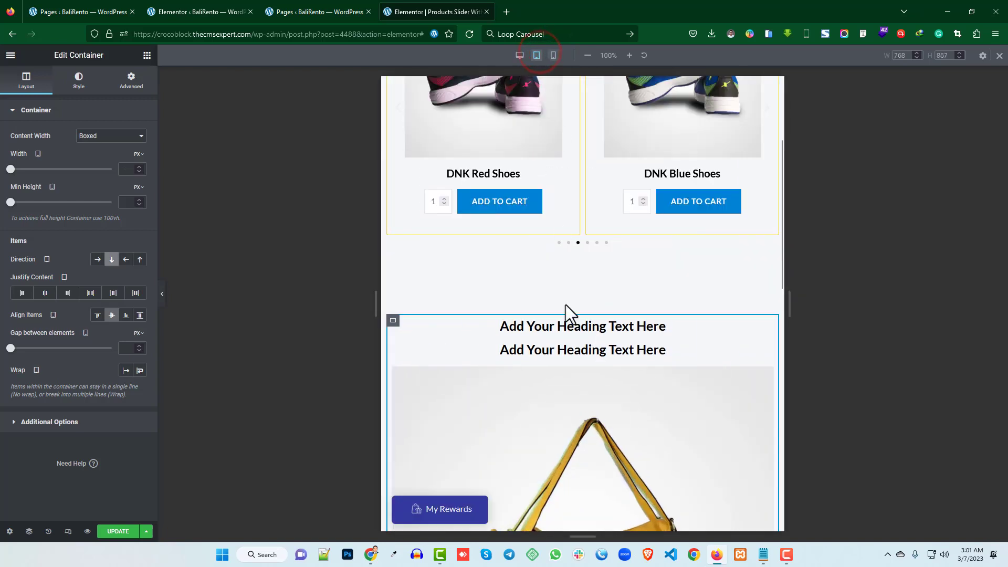
scroll(556, 318, "down", 1)
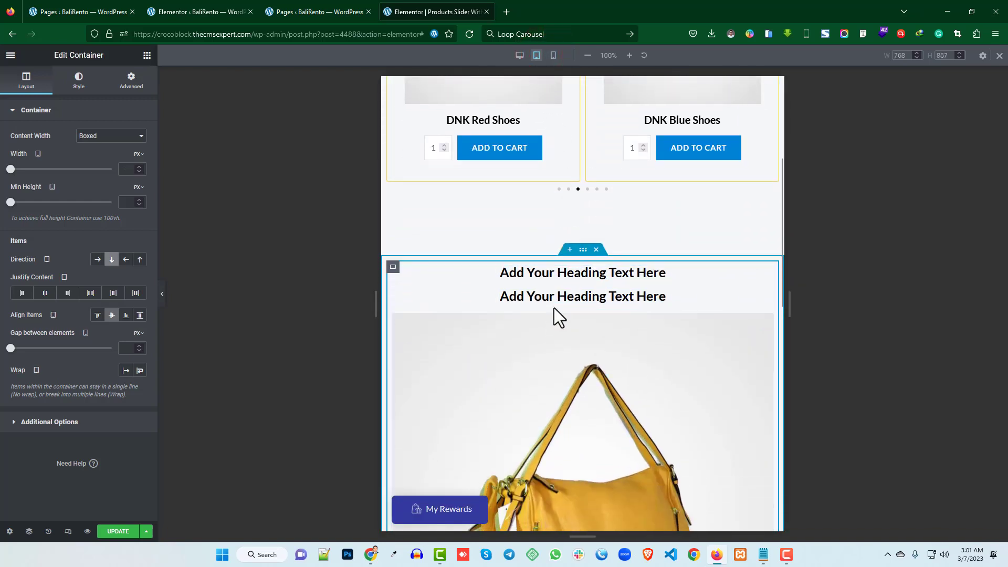
scroll(553, 308, "down", 2)
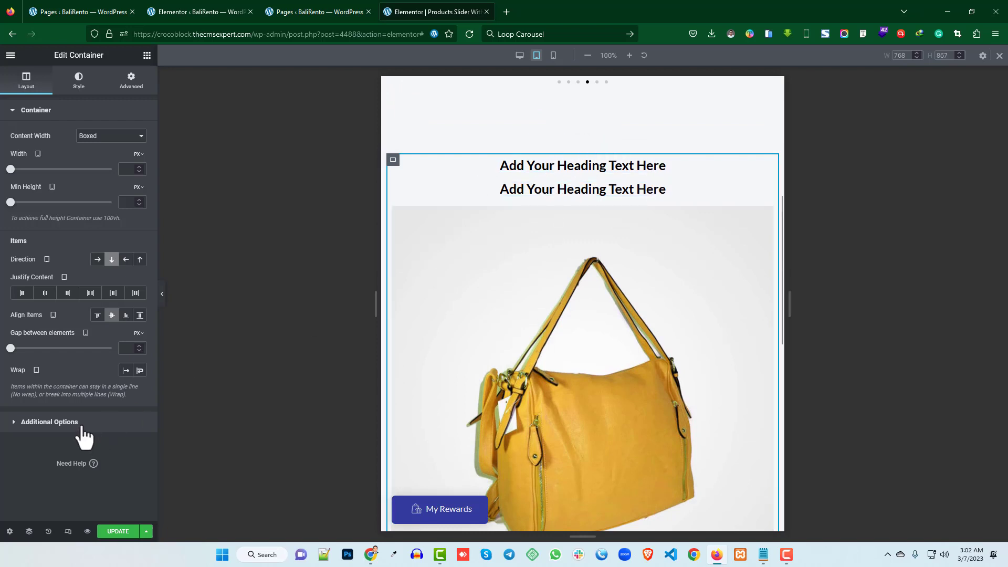
Step: Check the outer container's Responsive visibility options while in the Tablet preview
left_click(583, 143)
left_click(131, 80)
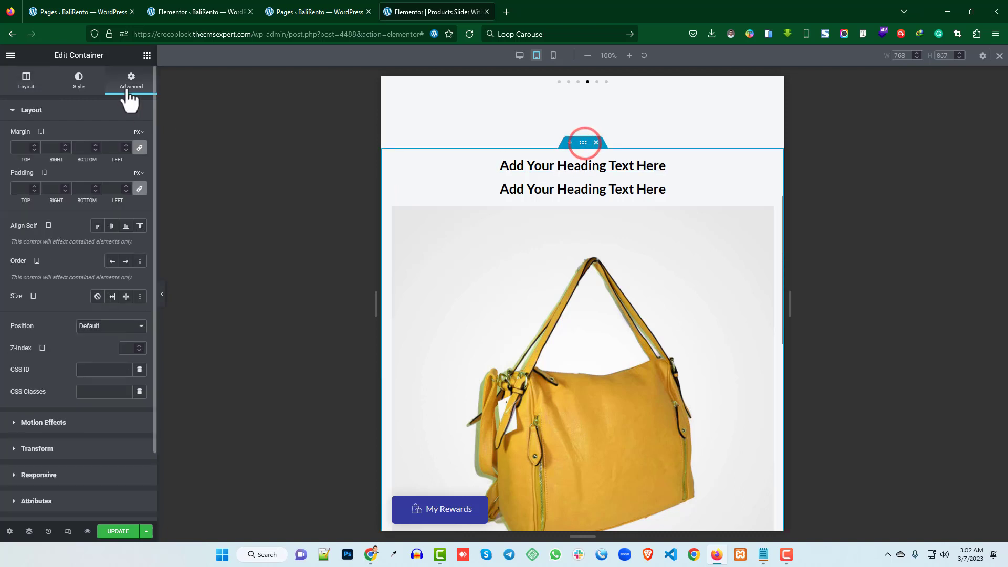
left_click(40, 475)
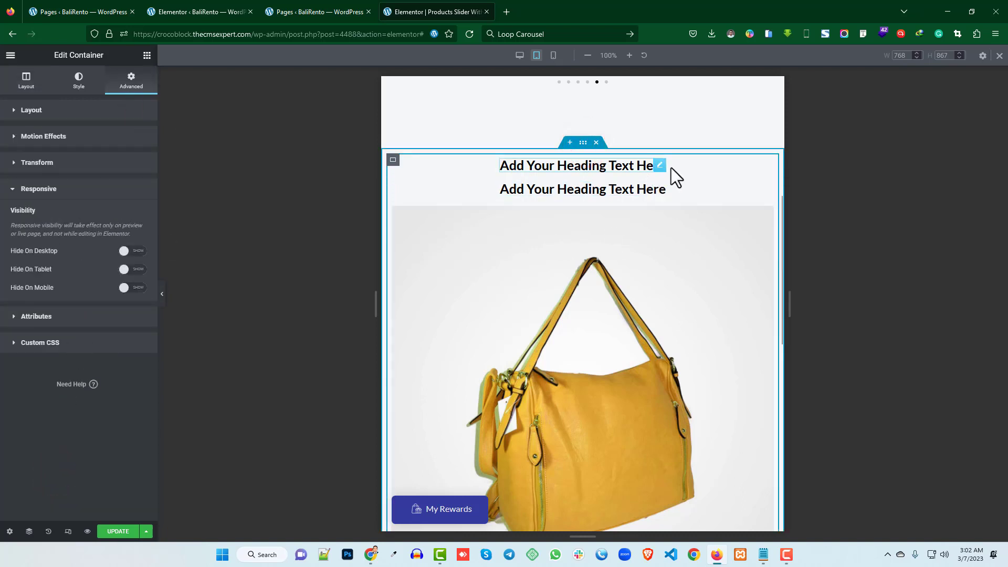
Step: Try the Start, Center, End and Stretch Align Self options on the upper heading in the Tablet preview, finishing on Center
left_click(660, 166)
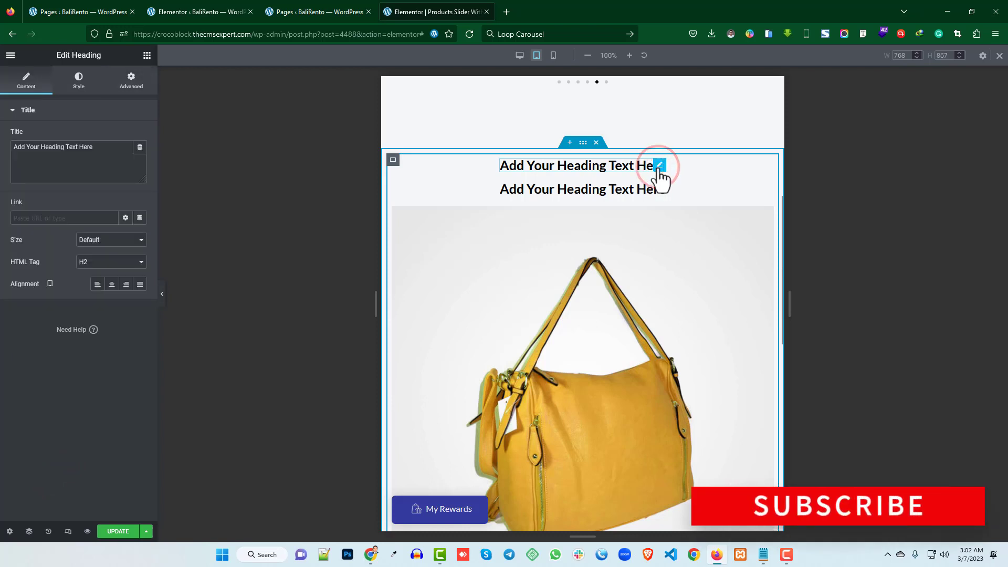
left_click(132, 84)
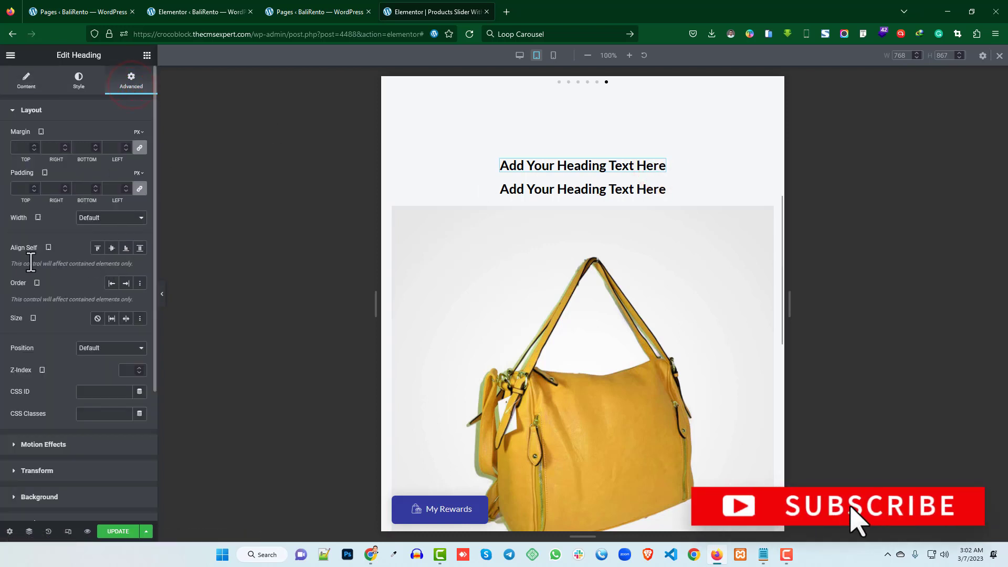
left_click(98, 247)
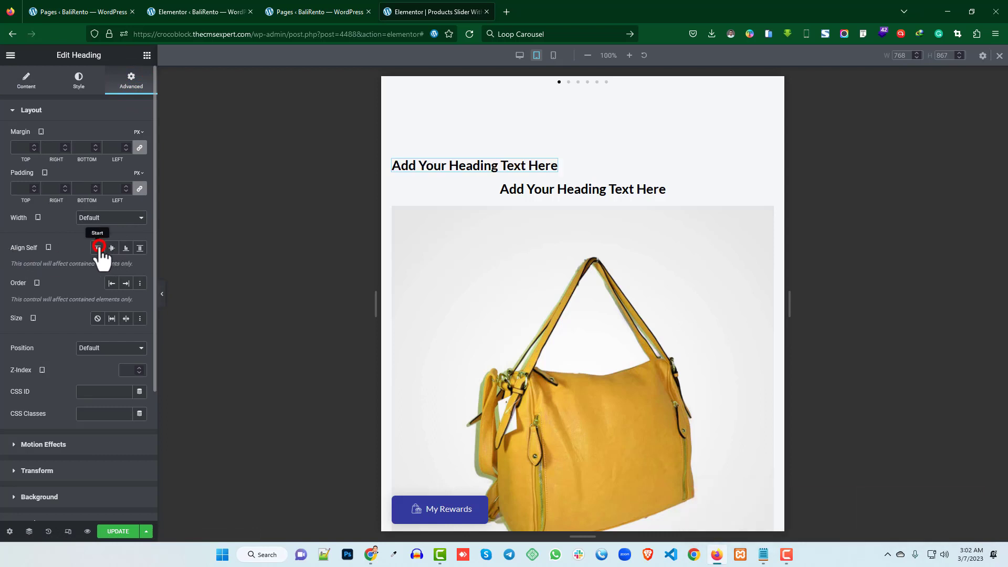
left_click(110, 248)
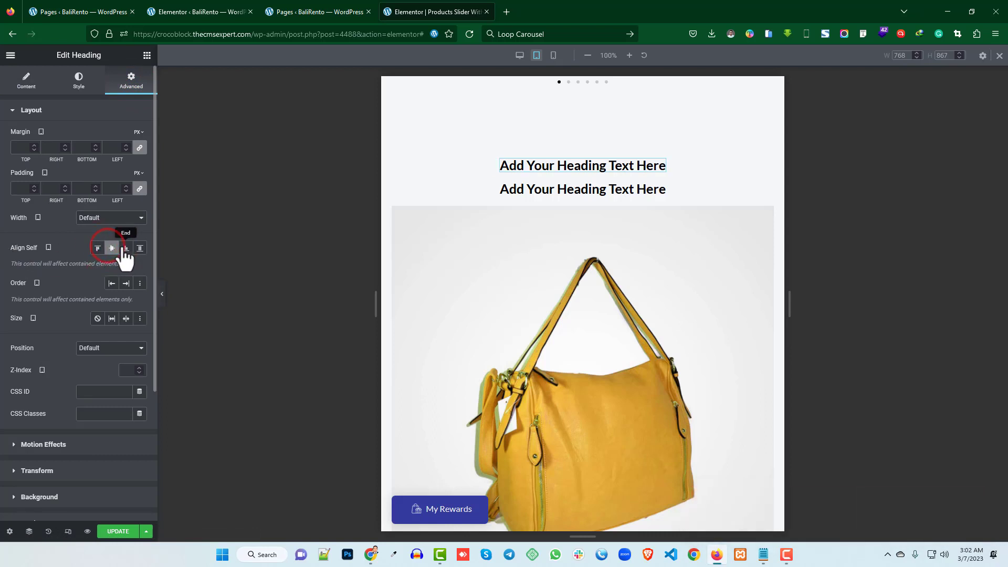
left_click(124, 247)
left_click(140, 248)
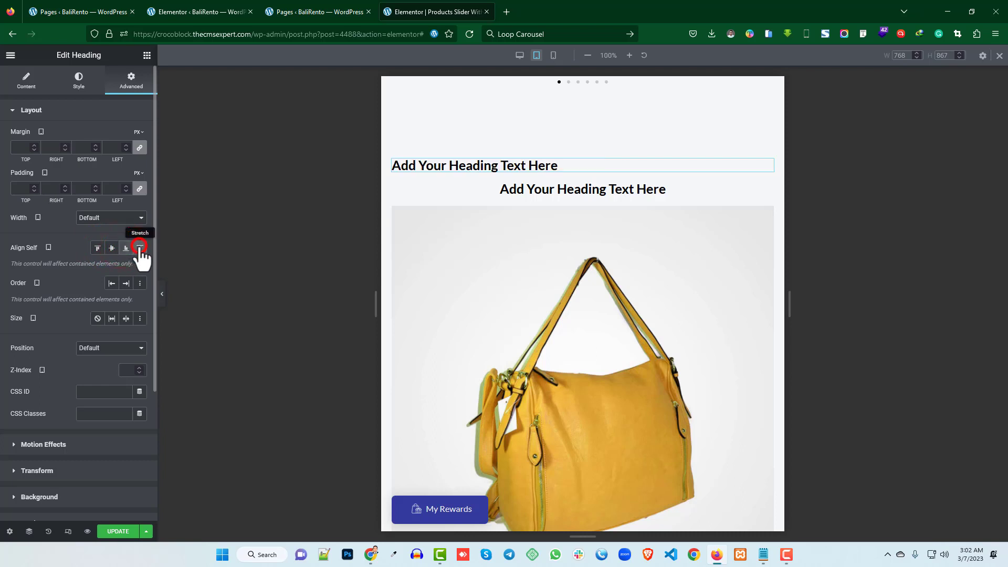
left_click(125, 248)
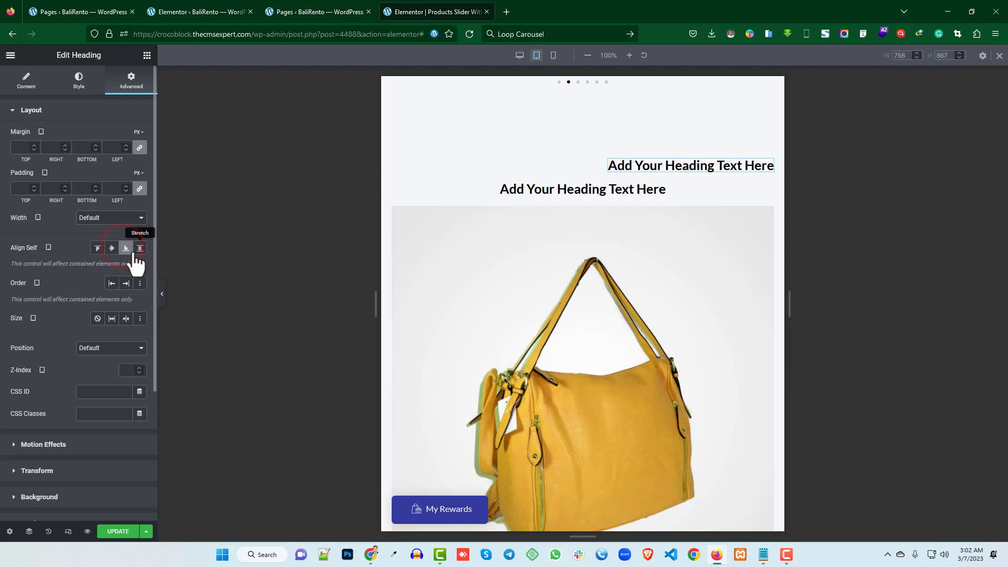
left_click(140, 247)
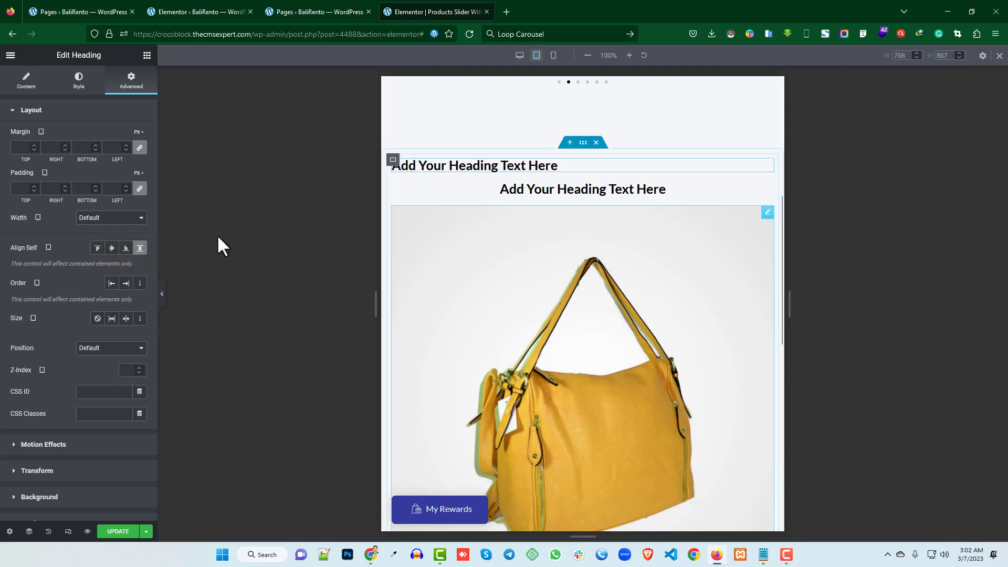
left_click(112, 248)
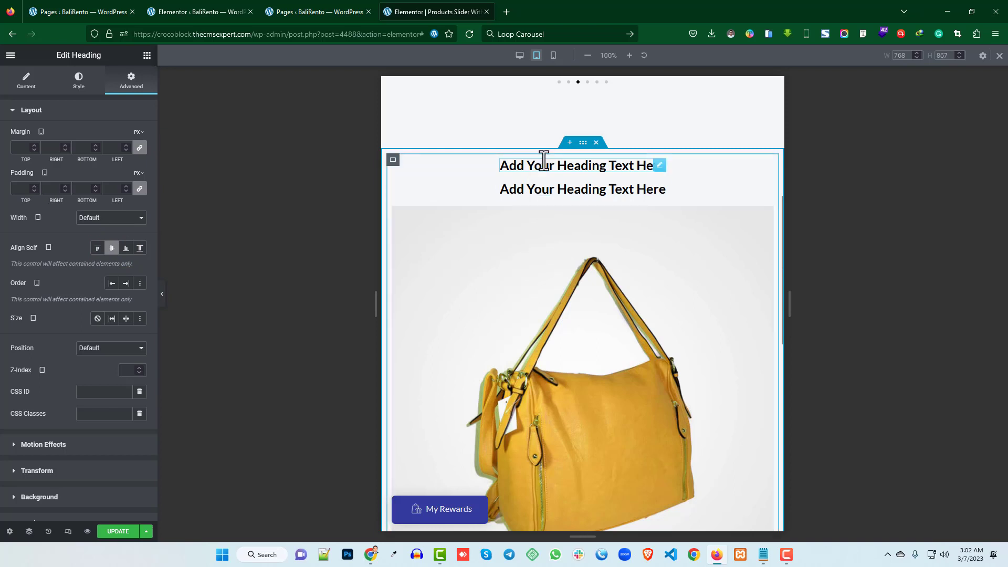
Step: Set the handbag image's Order to Start for Tablet so it precedes both headings
scroll(724, 212, "down", 1)
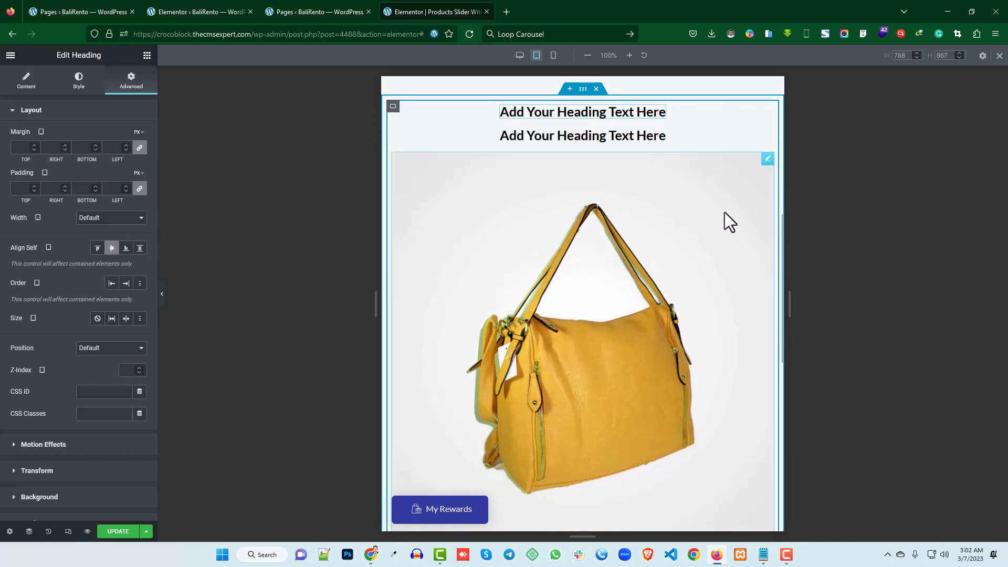
left_click(768, 157)
left_click(139, 80)
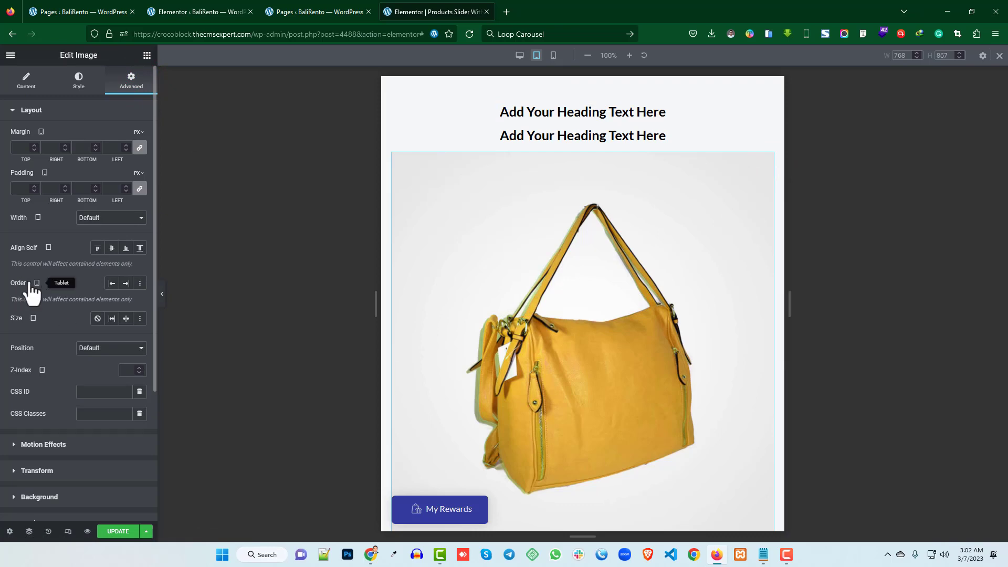
left_click(112, 284)
scroll(580, 278, "up", 8)
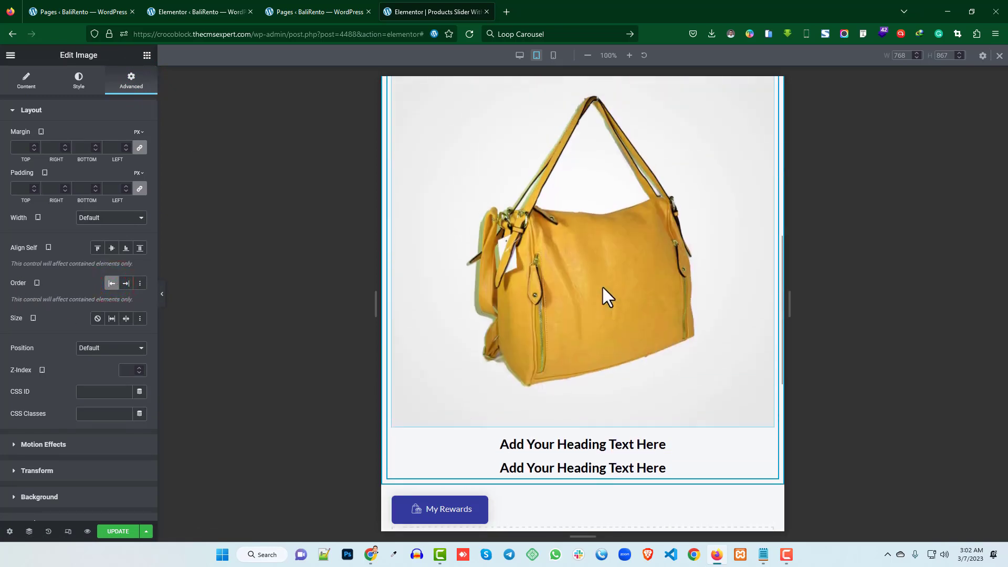
scroll(599, 244, "down", 5)
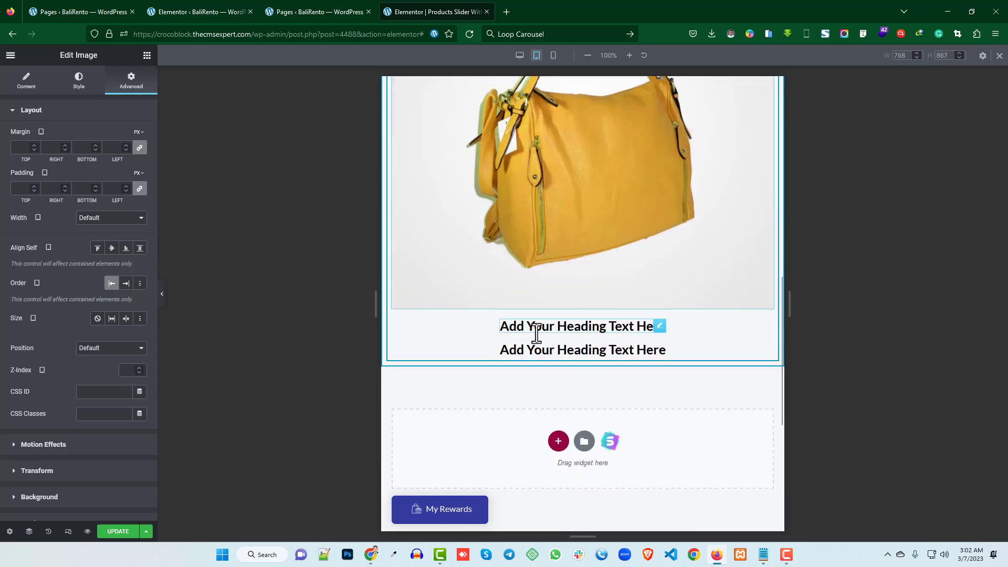
Step: Check the image order in the Desktop and Tablet previews, and set the handbag image's Order to End in the Mobile preview
left_click(519, 55)
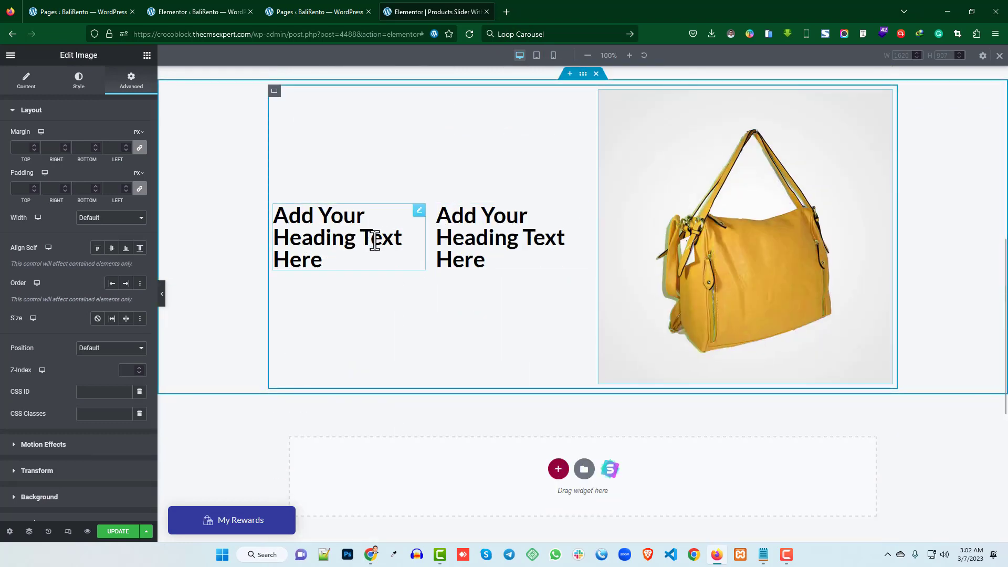
left_click(537, 56)
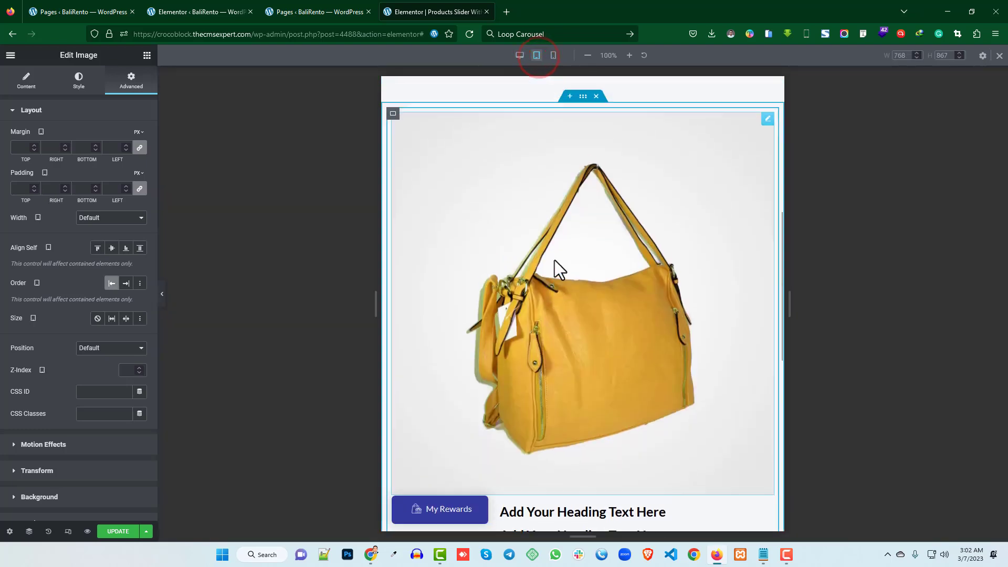
scroll(562, 308, "down", 7)
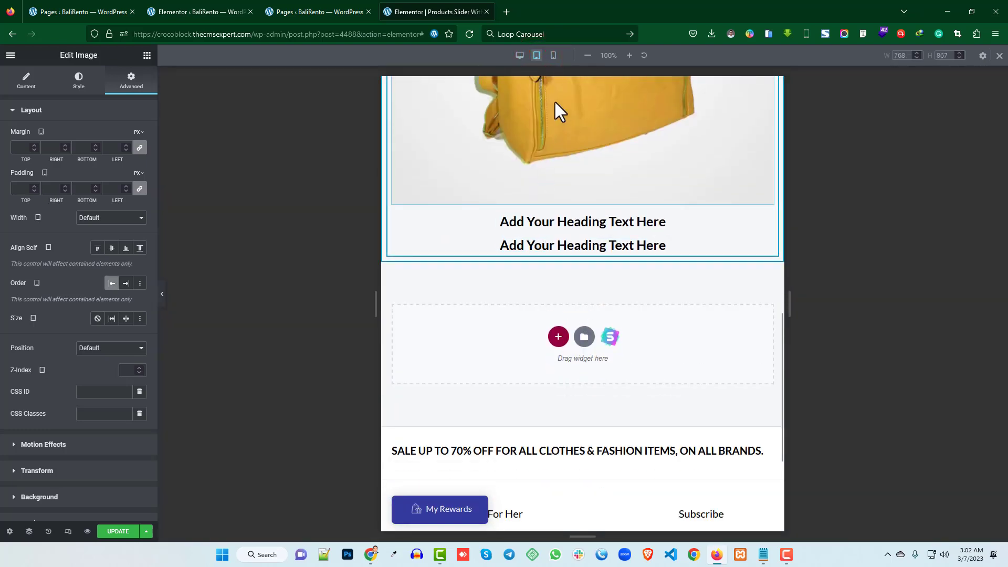
left_click(554, 56)
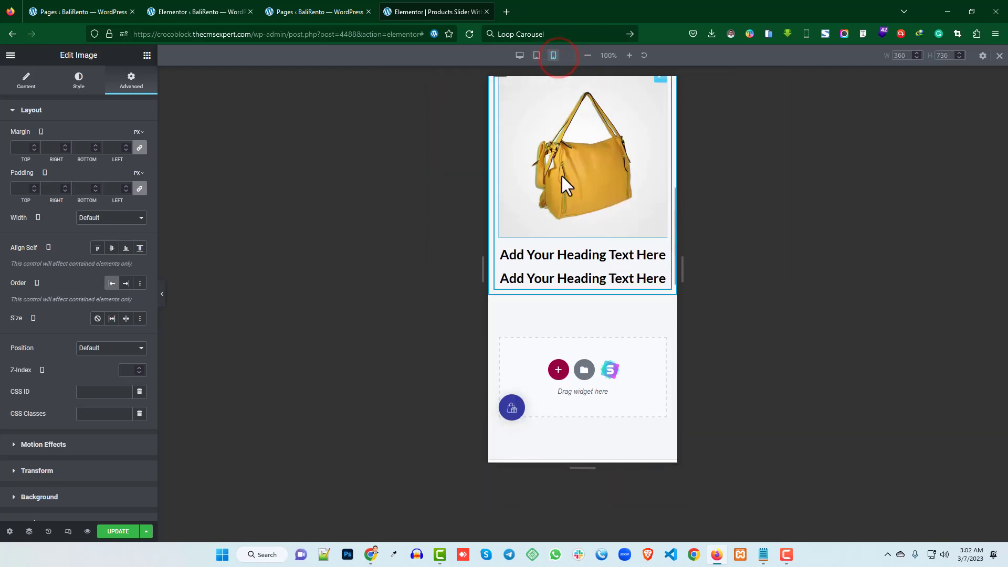
scroll(584, 275, "down", 3)
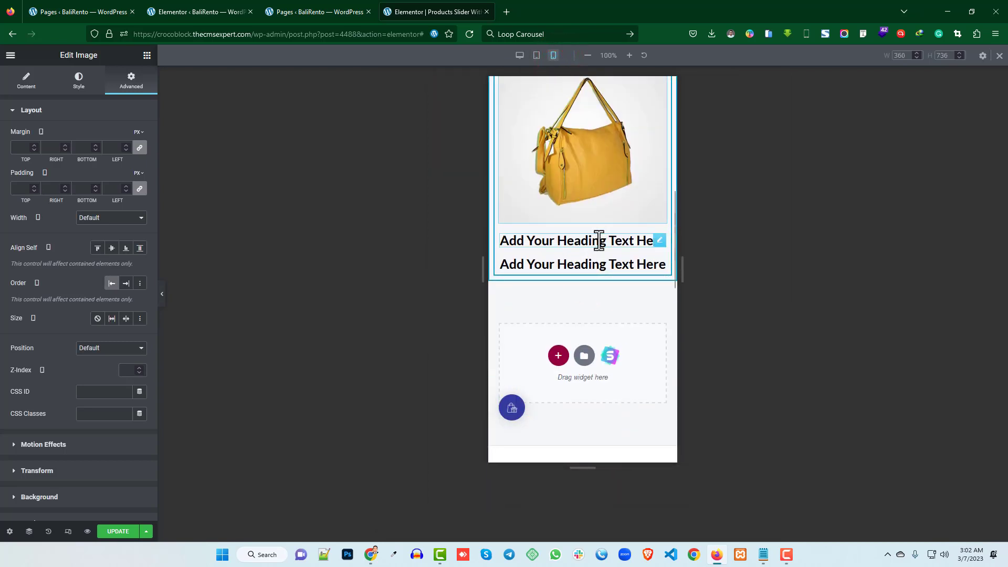
scroll(591, 178, "up", 2)
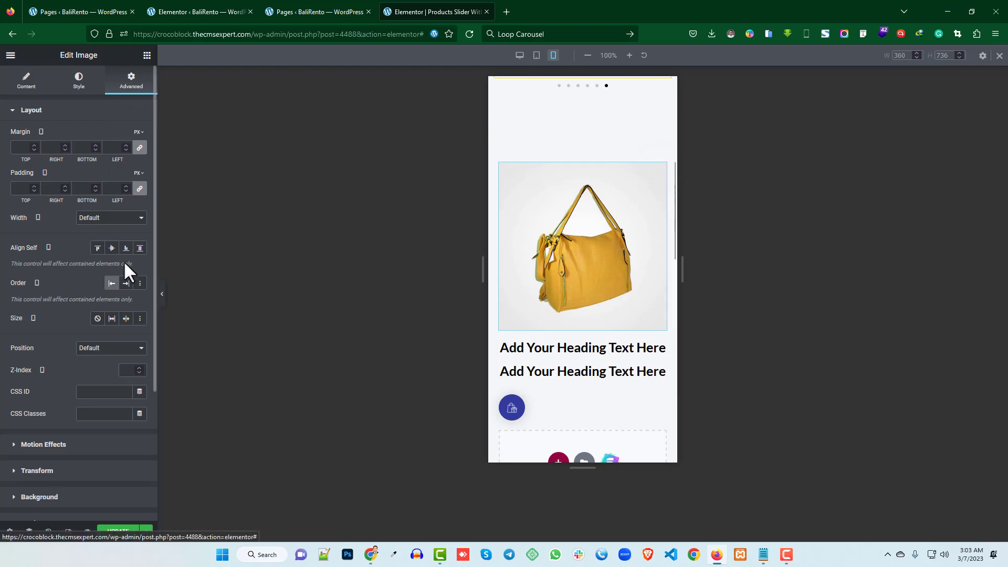
left_click(126, 284)
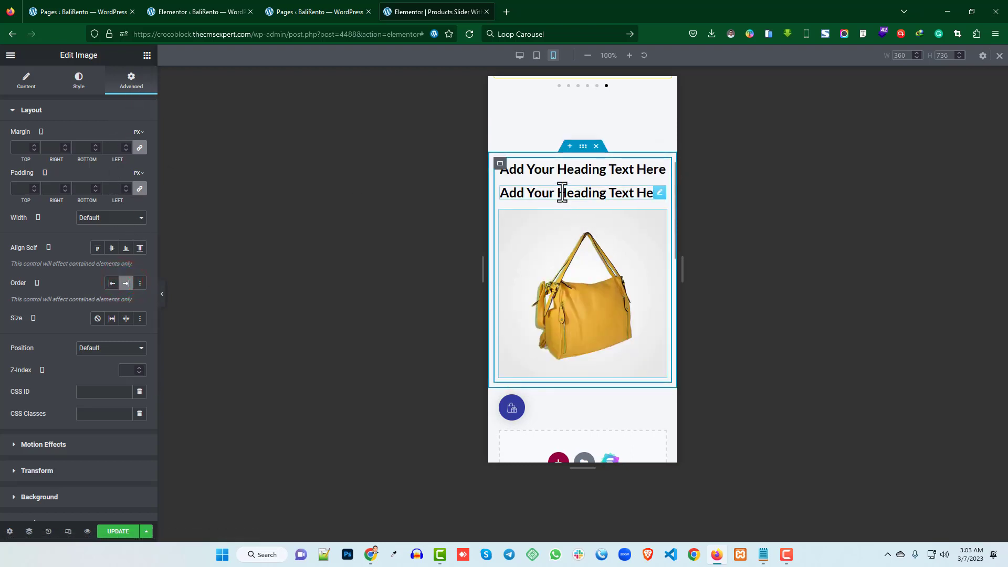
Step: Compare the placement of the headings and handbag image in the Desktop, Tablet and Mobile previews, ending on Desktop
left_click(520, 55)
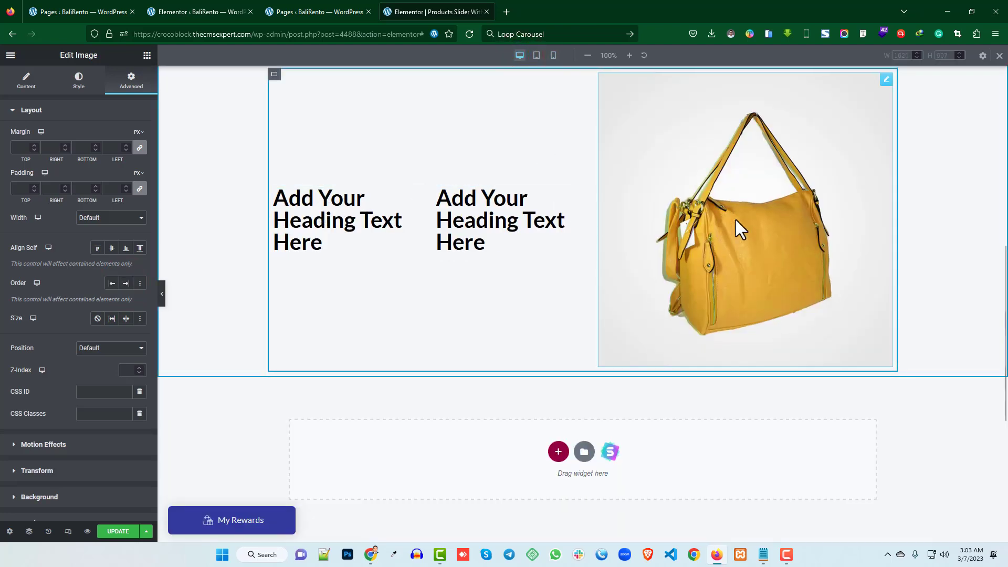
left_click(537, 55)
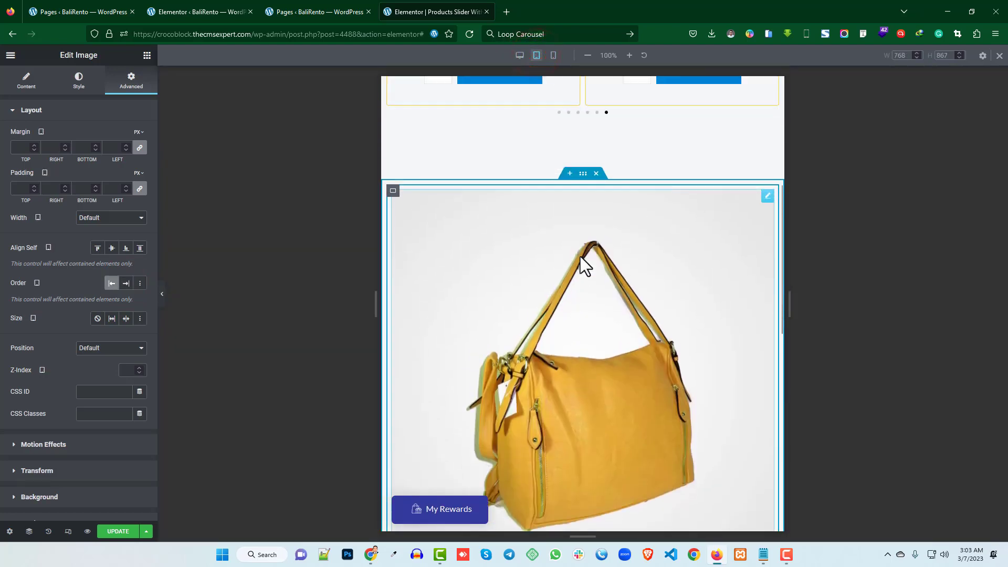
scroll(581, 256, "up", 2)
scroll(547, 337, "down", 8)
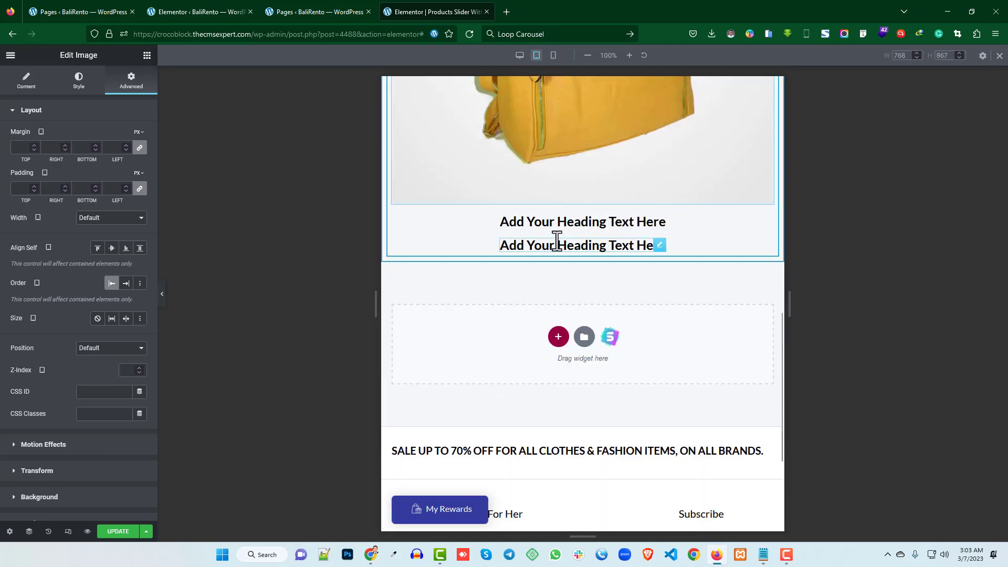
left_click(553, 55)
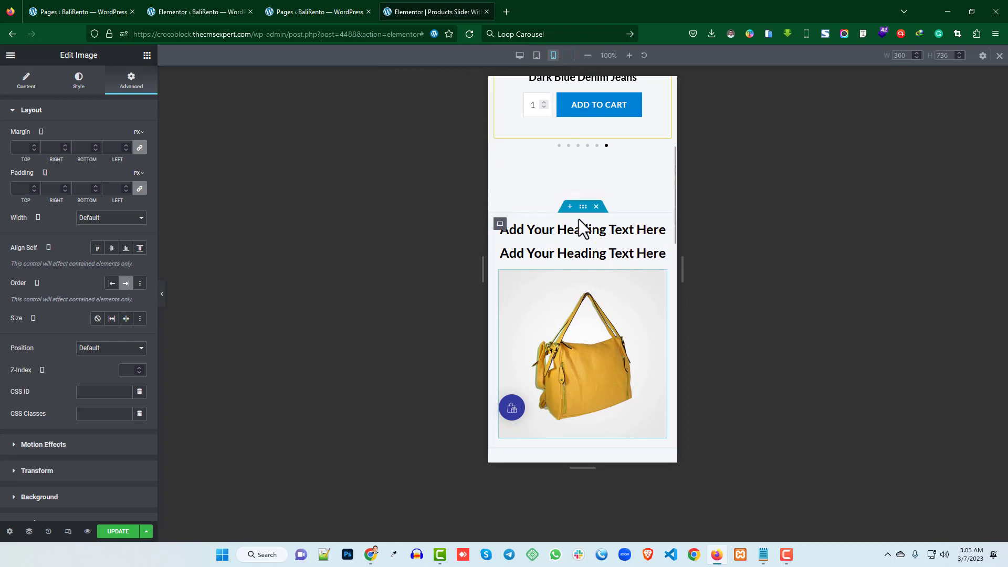
scroll(578, 219, "up", 2)
scroll(557, 200, "down", 4)
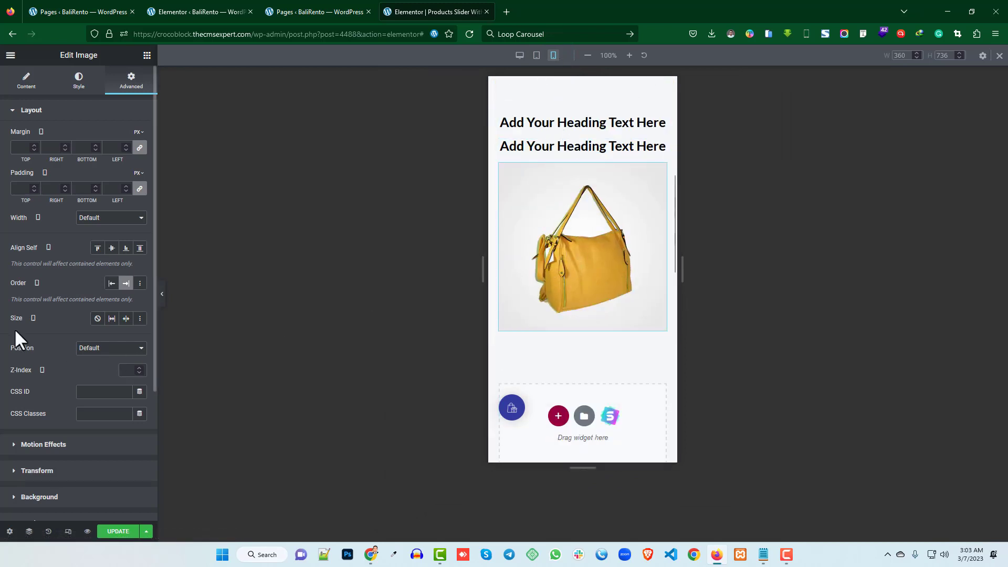
scroll(500, 236, "up", 2)
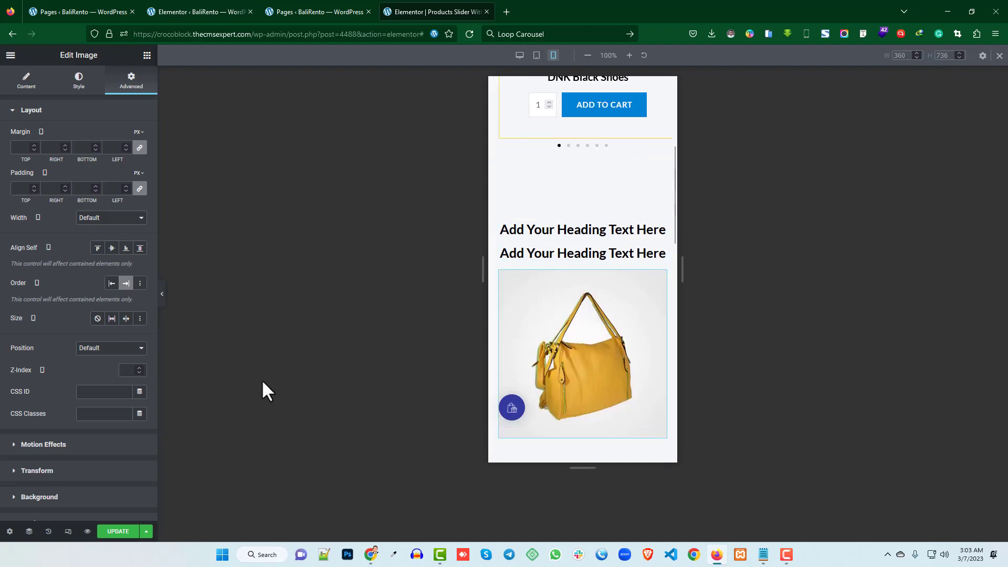
scroll(585, 263, "up", 2)
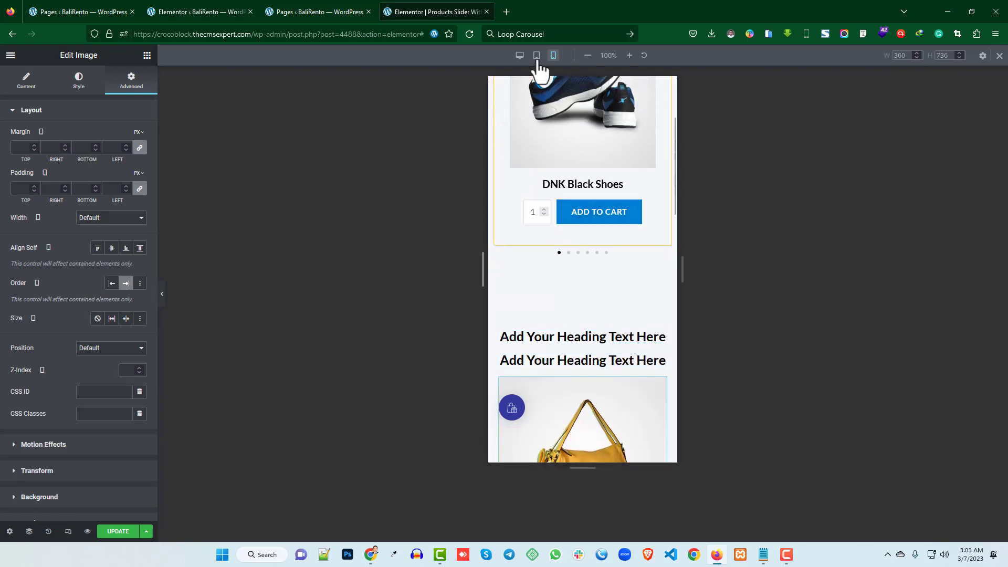
left_click(520, 55)
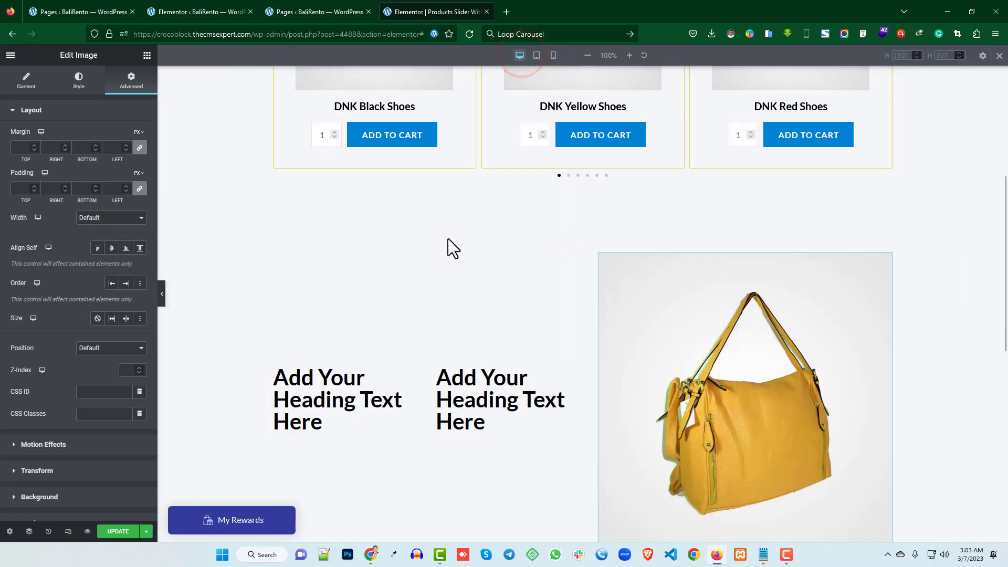
scroll(449, 238, "down", 5)
scroll(542, 229, "down", 4)
scroll(486, 210, "up", 4)
scroll(528, 230, "down", 4)
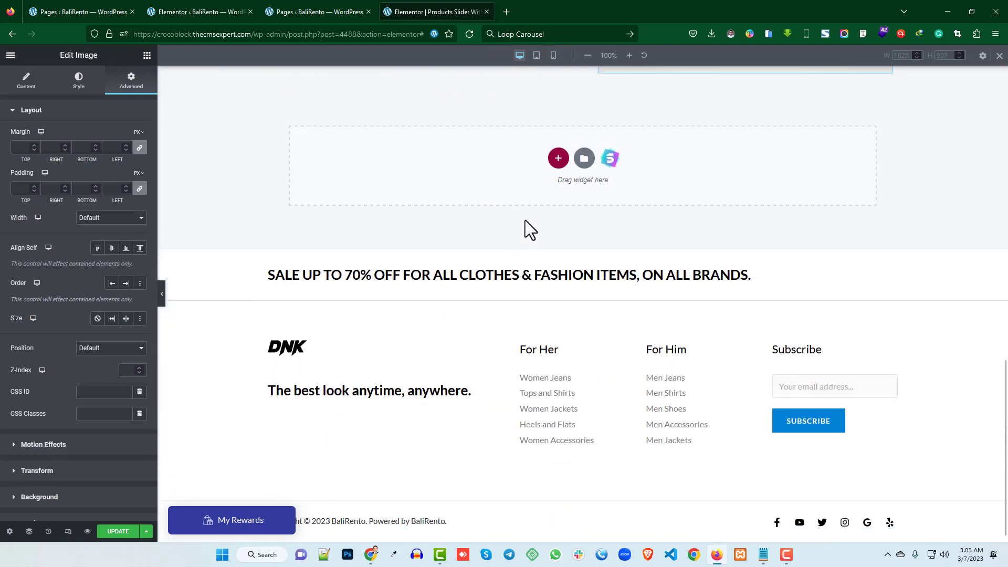
scroll(487, 235, "up", 4)
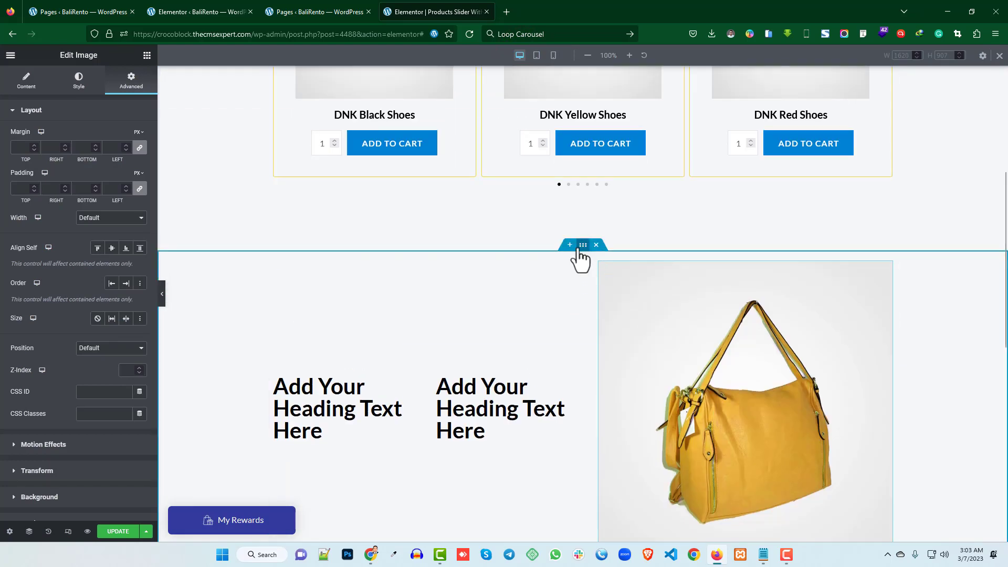
Step: Give the outer heading and image container a Classic background using the brown leather boots photo from the Media Library
left_click(578, 245)
left_click(71, 84)
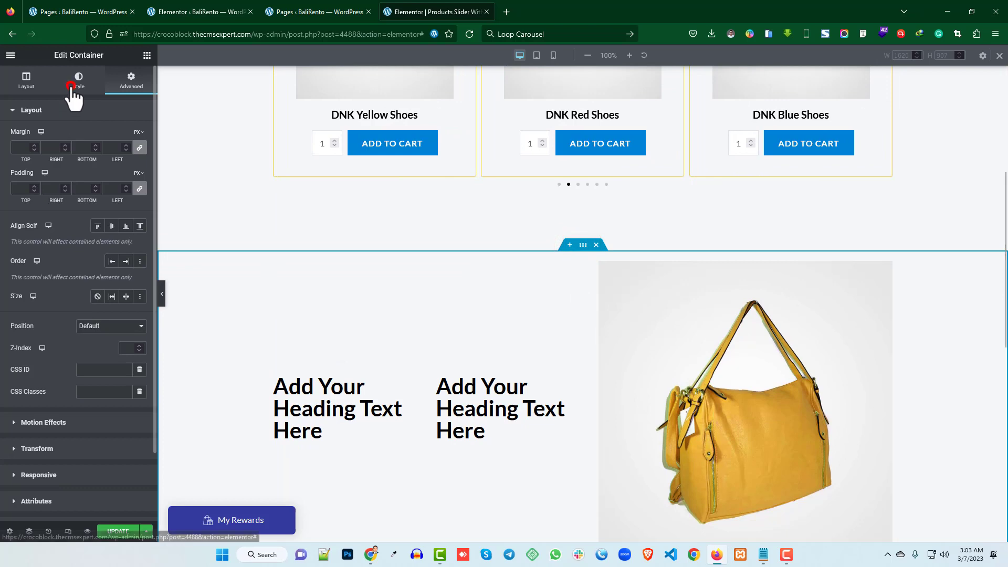
left_click(98, 158)
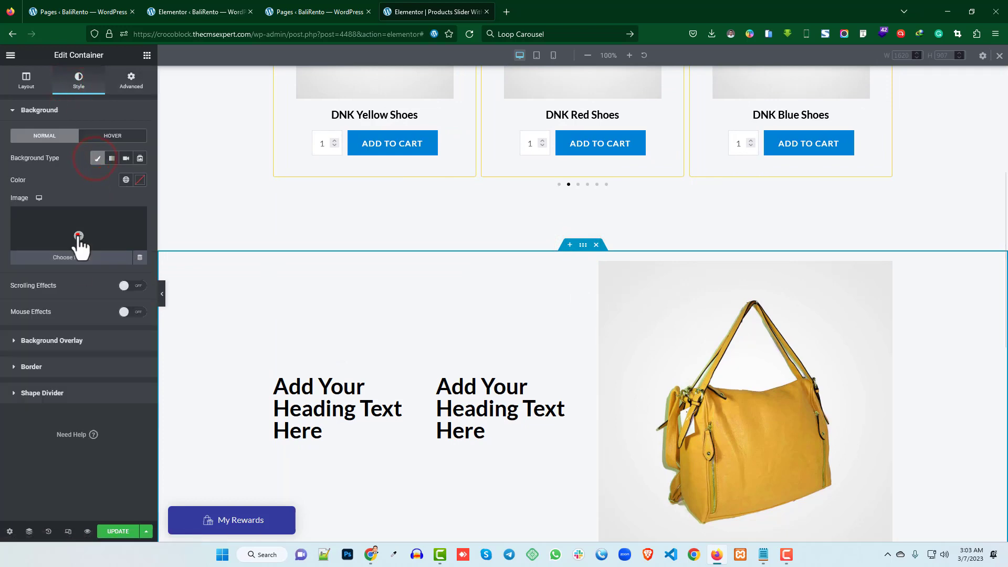
left_click(78, 238)
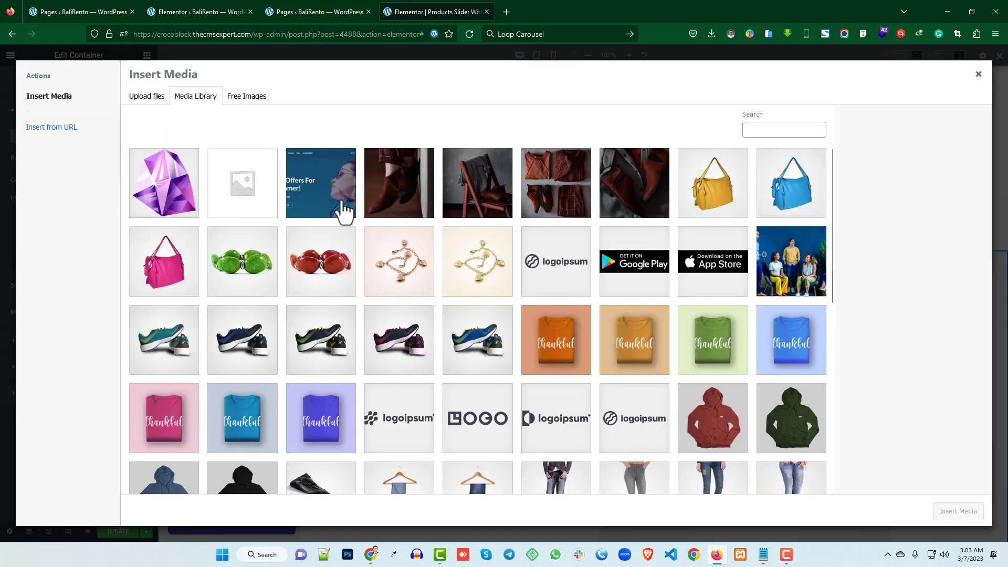
left_click(644, 210)
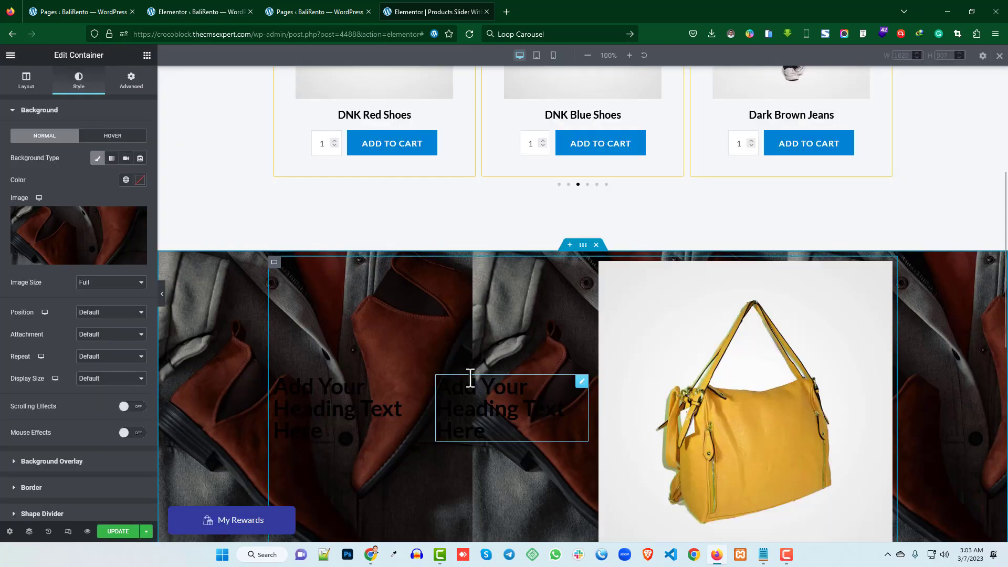
Step: Add a Classic background overlay in light grey to the outer heading and image container
scroll(468, 383, "down", 3)
scroll(79, 409, "down", 2)
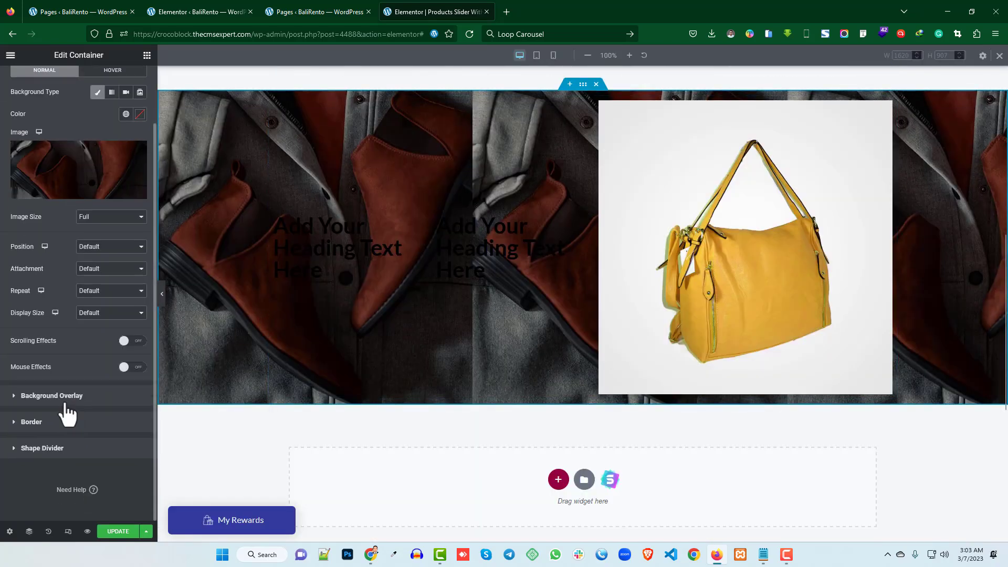
left_click(64, 400)
left_click(125, 185)
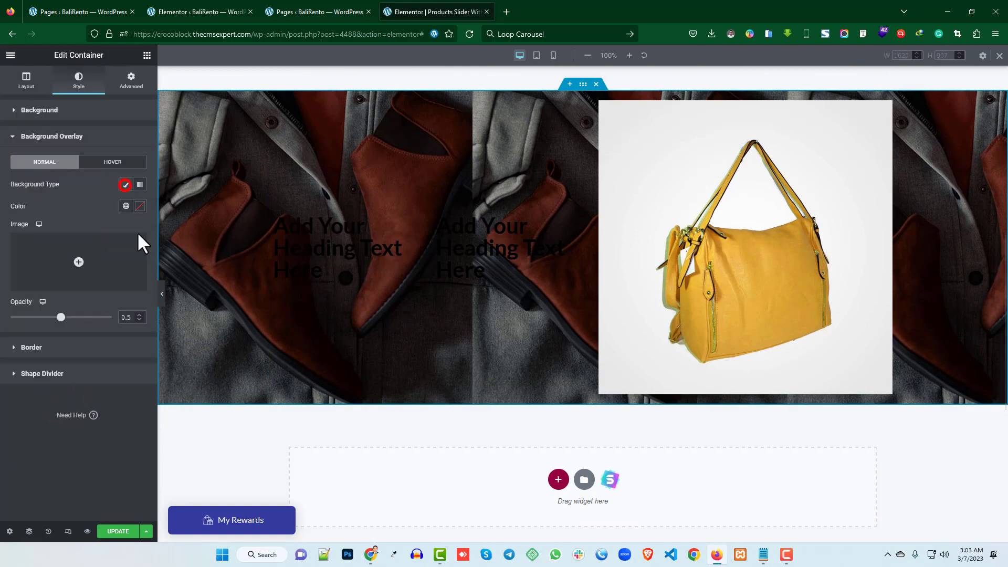
left_click(79, 262)
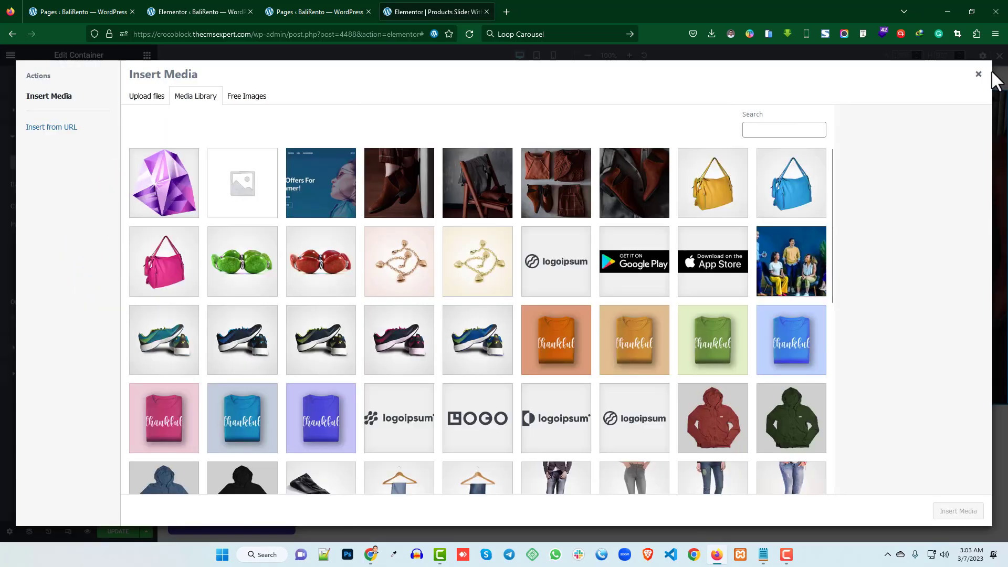
left_click(982, 72)
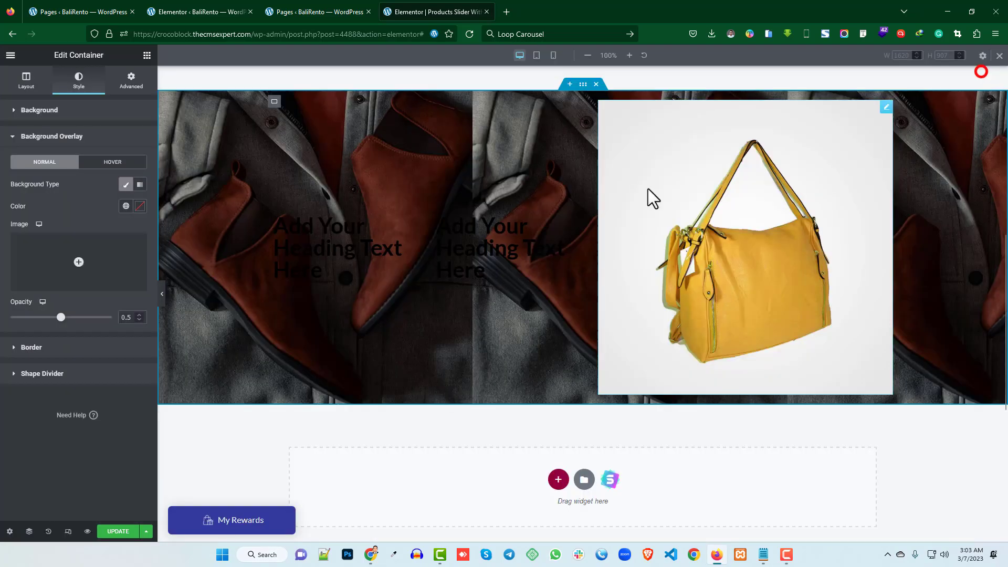
left_click(140, 206)
left_click_drag(77, 293, 3, 218)
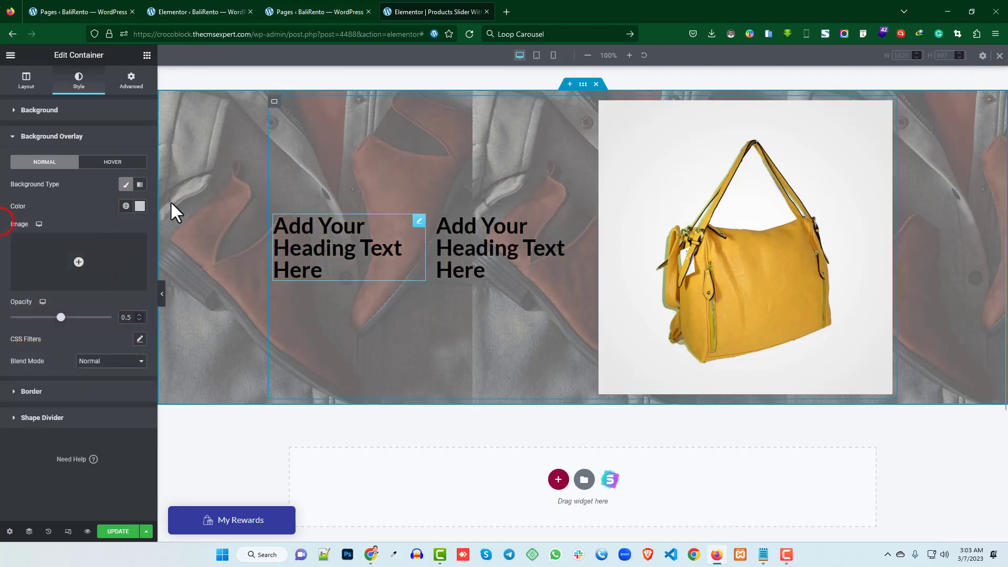
Step: Review the Scrolling Effects options for the container's background image, leaving the effects switched off
left_click(50, 137)
left_click(49, 112)
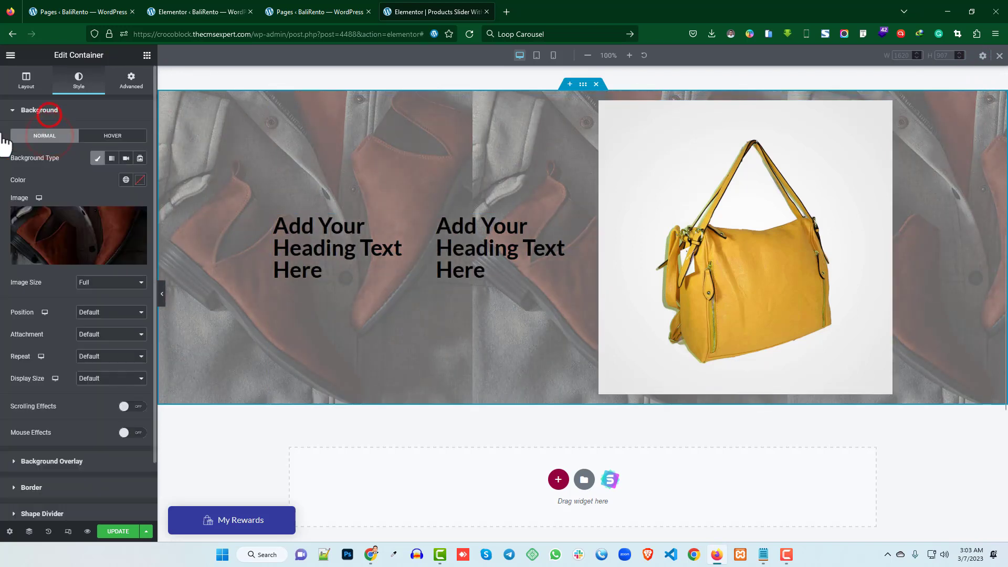
scroll(53, 326, "down", 2)
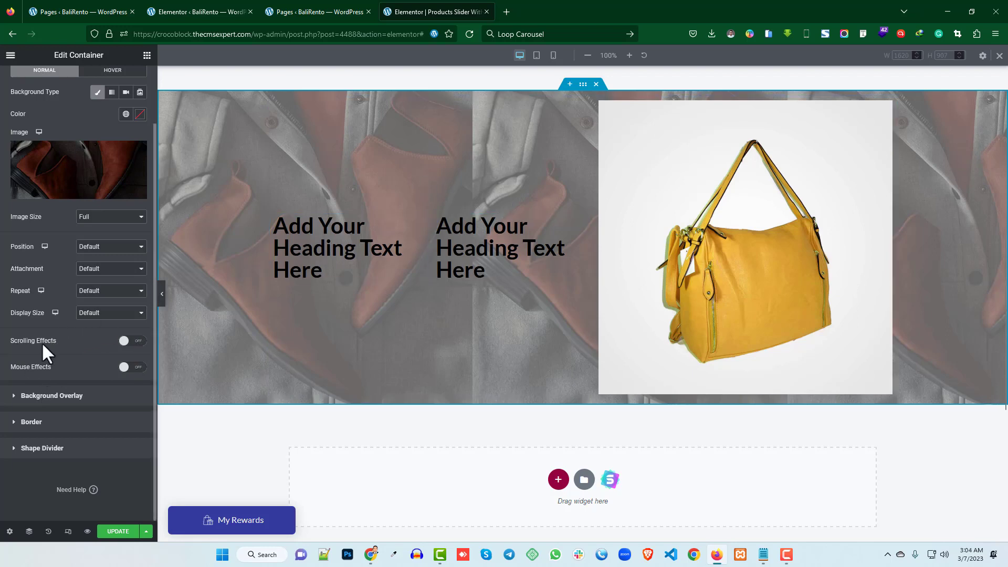
left_click(130, 340)
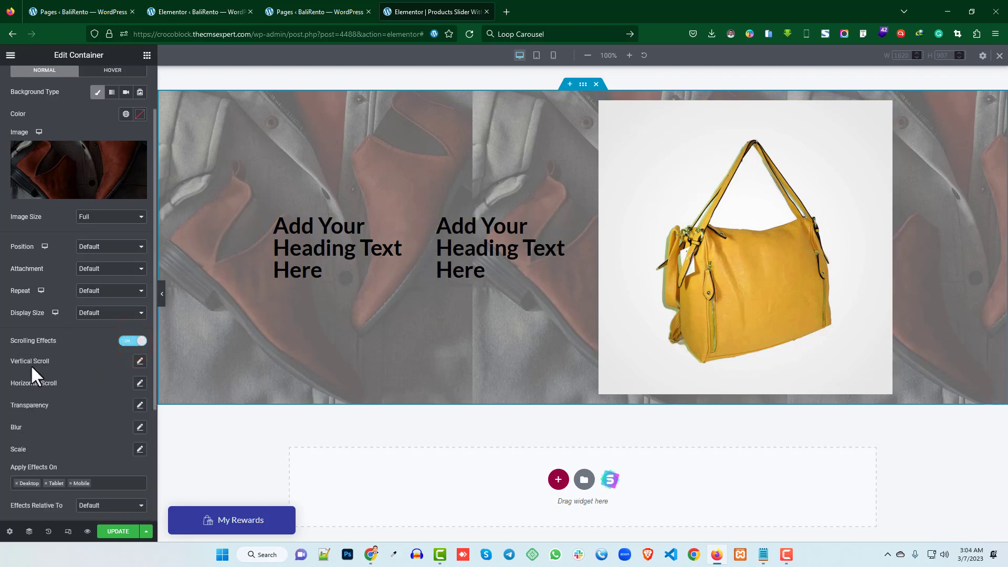
scroll(31, 363, "down", 1)
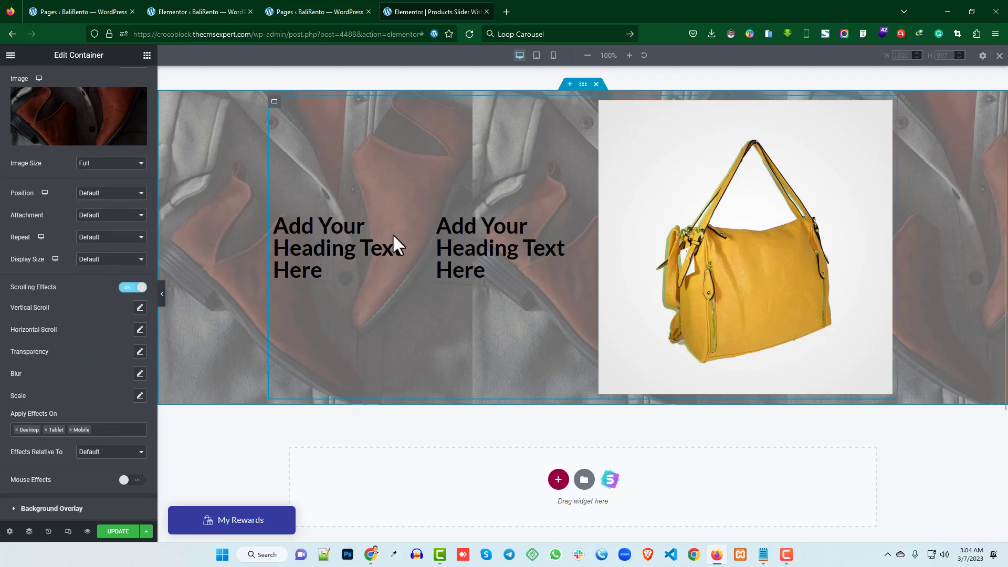
left_click(131, 288)
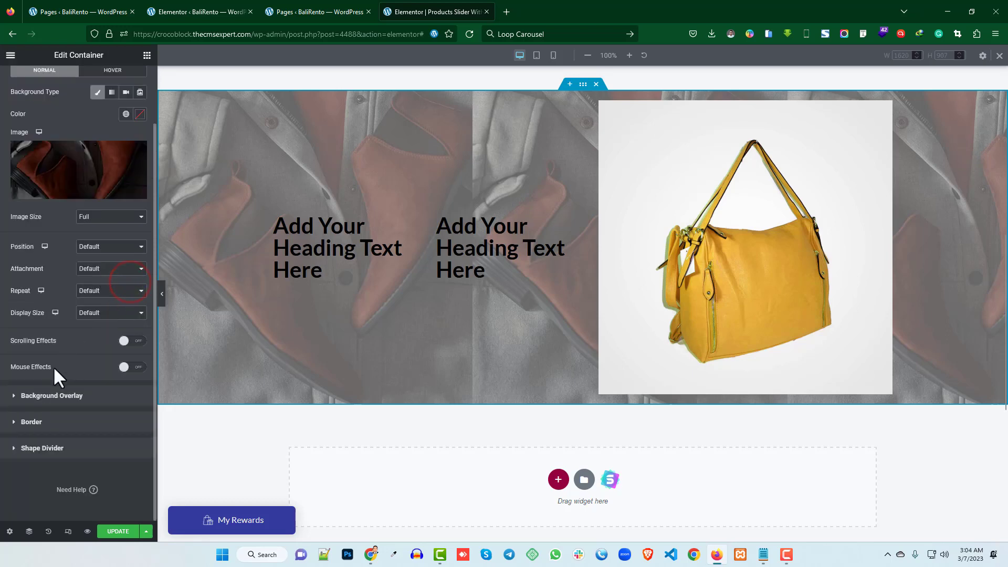
Step: Enable Mouse Effects on the container background and give it a Mouse Track effect with Direction set to Direct
left_click(136, 368)
scroll(81, 365, "down", 1)
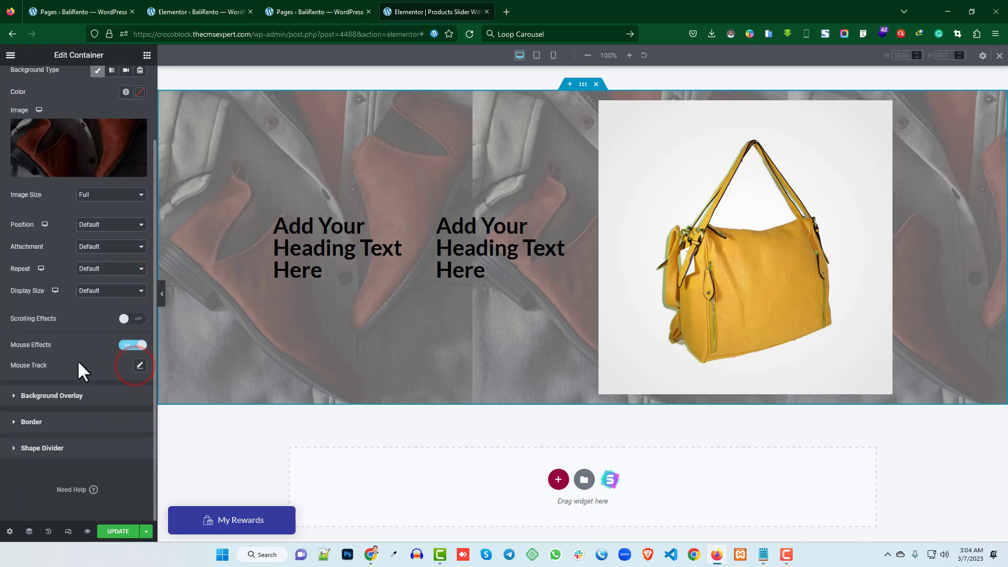
left_click(141, 365)
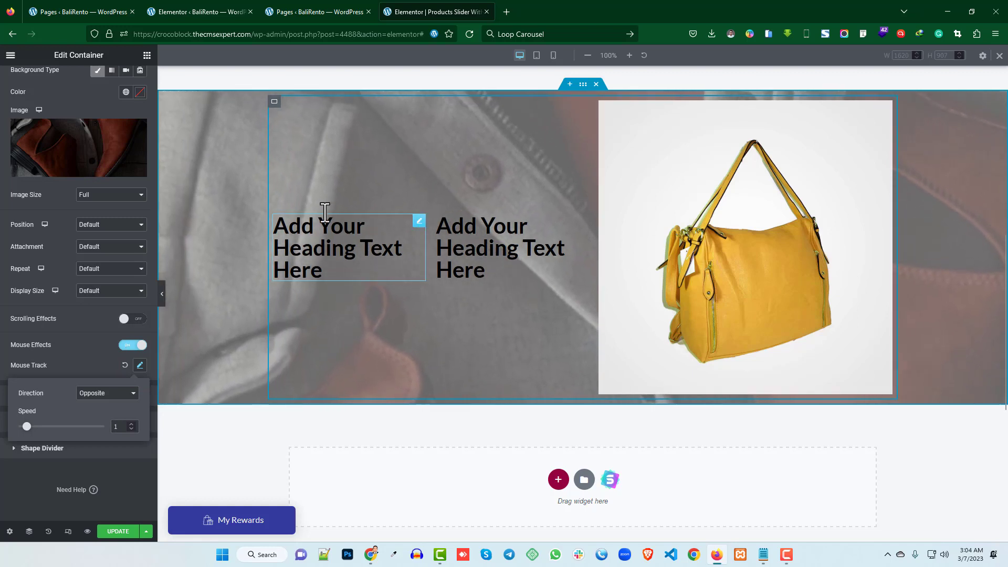
scroll(798, 294, "up", 3)
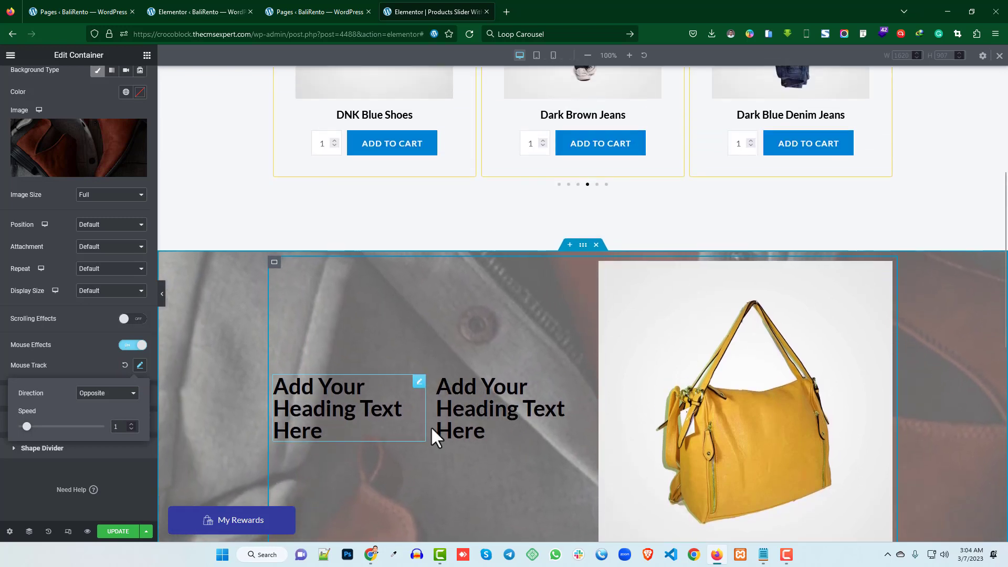
scroll(351, 283, "down", 3)
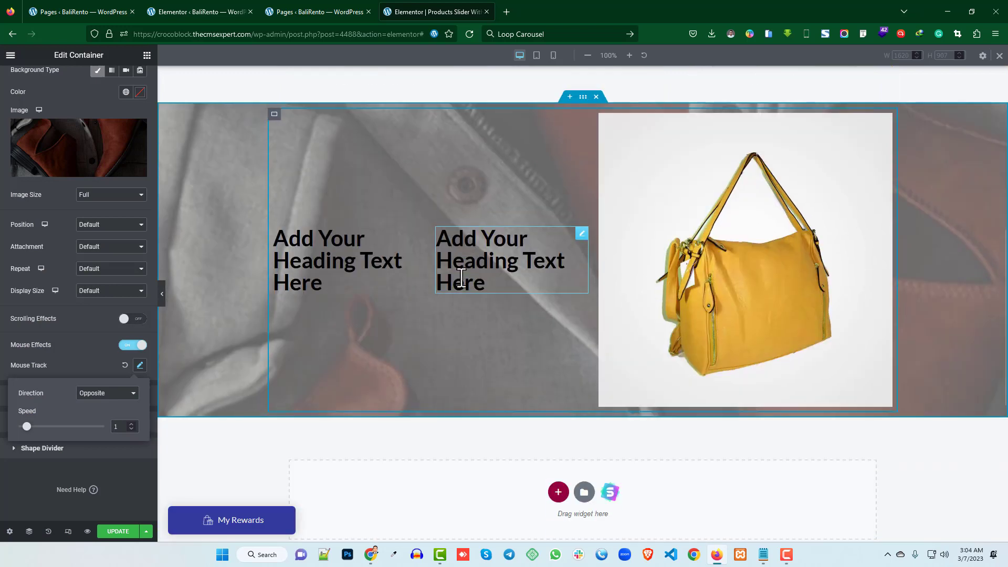
left_click(104, 392)
left_click(98, 414)
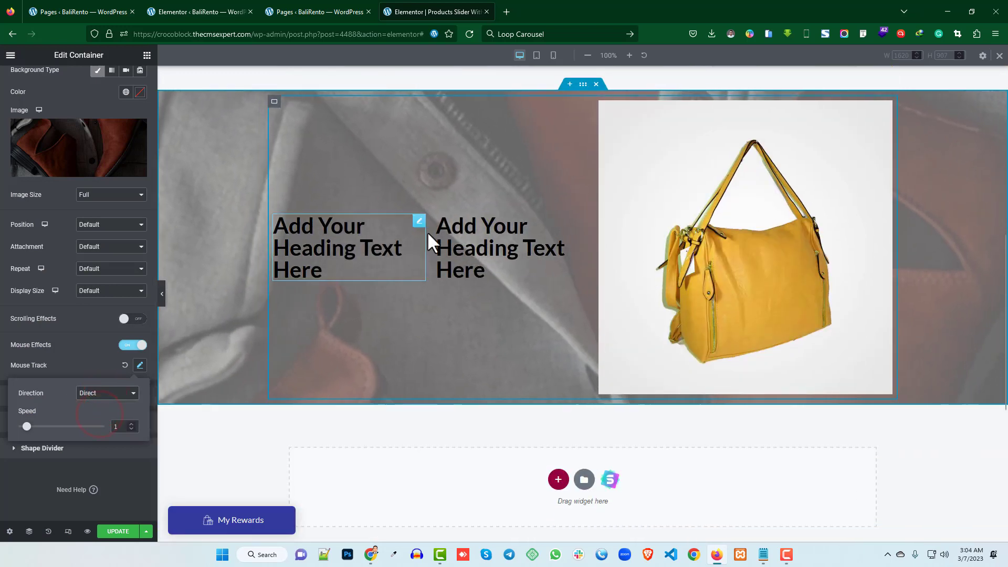
Step: Set the background's Mouse Track speed to 0.2
left_click(129, 429)
left_click(128, 429)
left_click(129, 429)
left_click(129, 429)
left_click(128, 429)
left_click(128, 429)
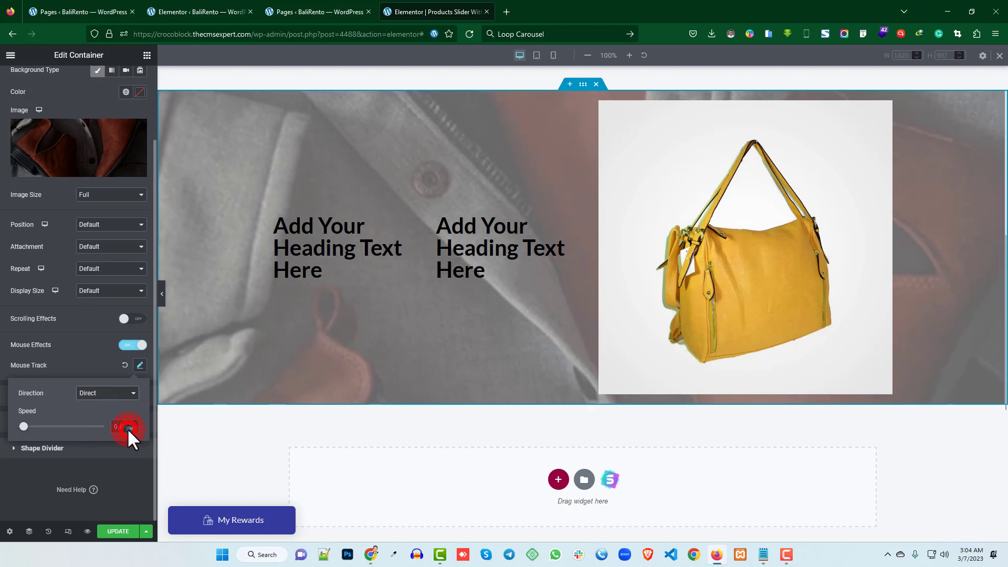
left_click(129, 429)
left_click(128, 429)
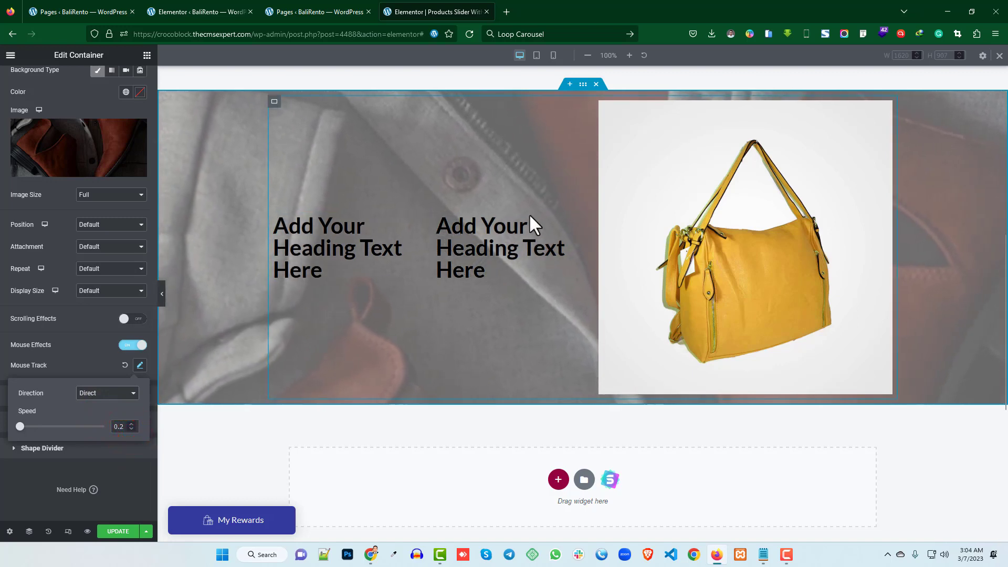
left_click(5, 356)
Step: Enable Scrolling Effects on the container background and add a Vertical Scroll effect with Direction set to Down
left_click(132, 318)
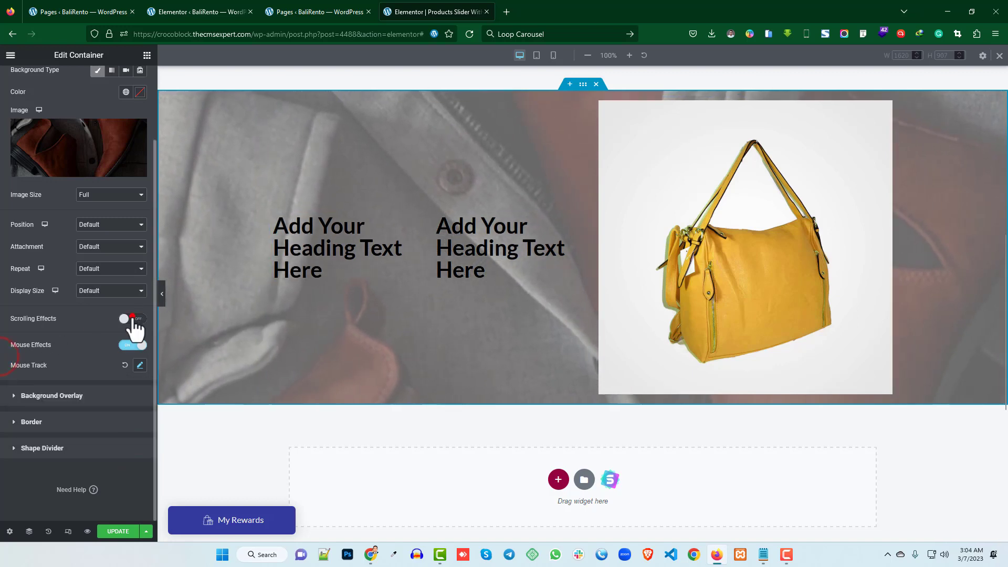
left_click(140, 338)
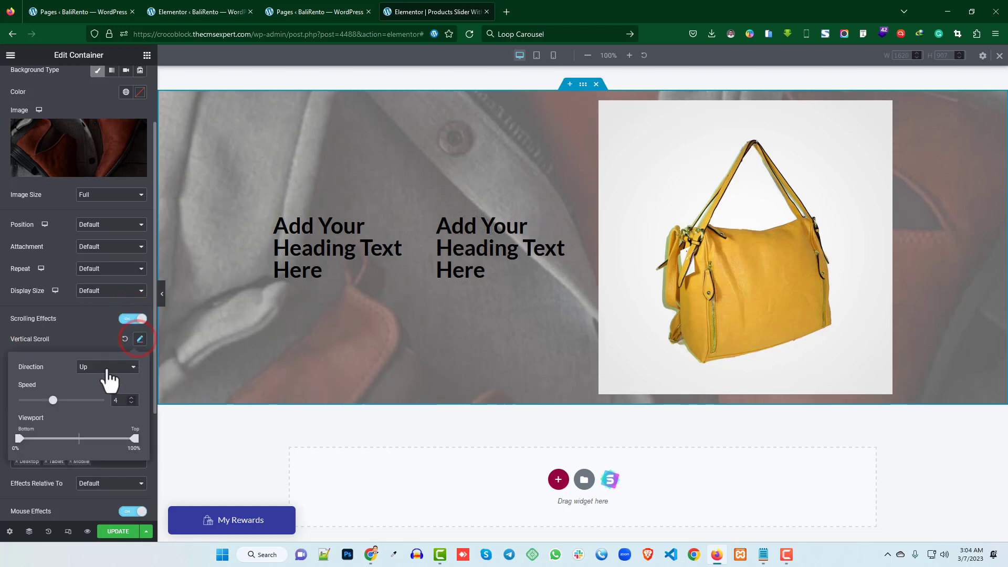
left_click(106, 368)
left_click(100, 391)
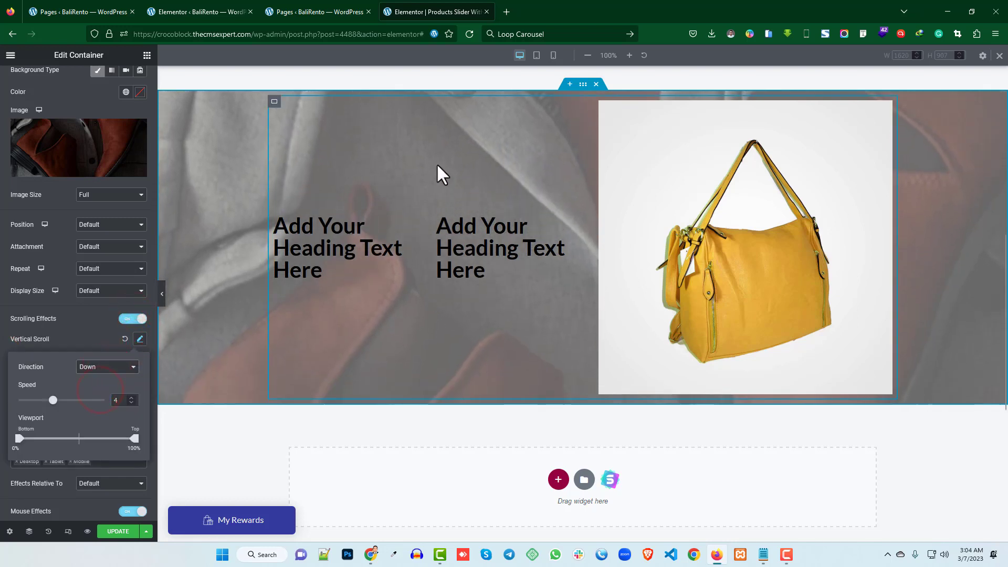
Step: Check how the boots background moves against the headings and handbag image while the page scrolls
scroll(578, 286, "down", 3)
scroll(580, 294, "up", 2)
scroll(572, 293, "down", 2)
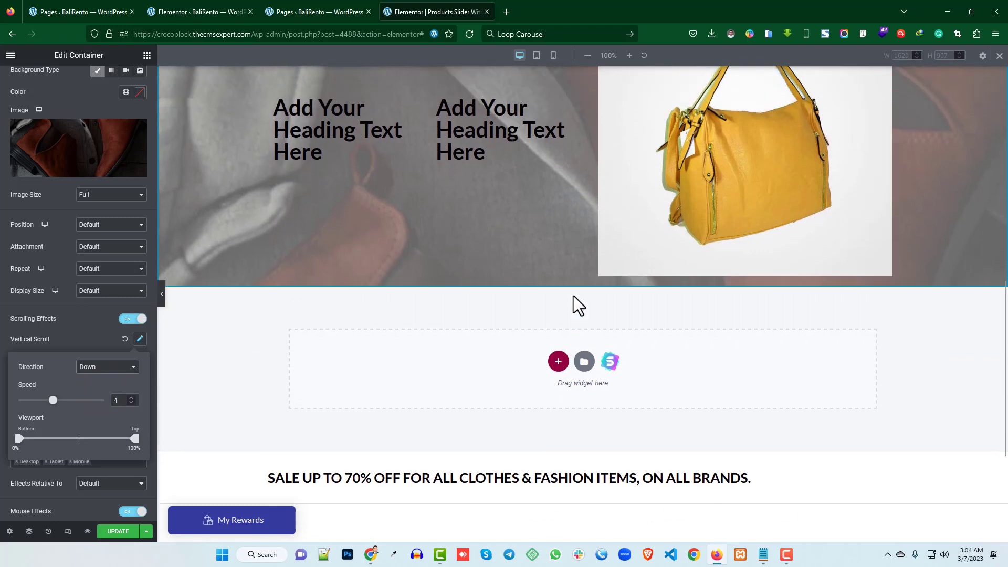
scroll(573, 295, "up", 2)
scroll(510, 315, "down", 1)
scroll(506, 347, "up", 1)
scroll(503, 351, "down", 1)
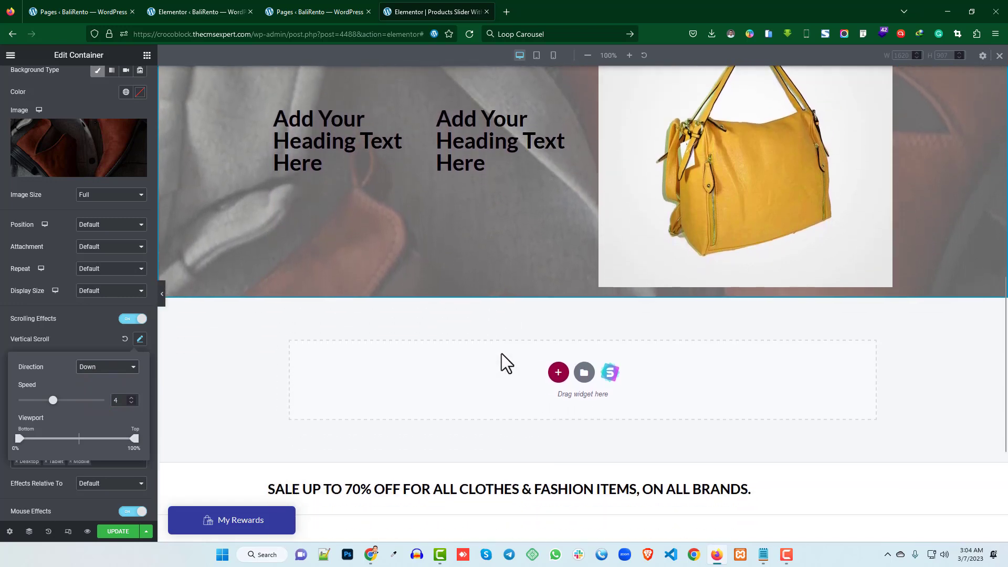
scroll(502, 354, "up", 1)
scroll(502, 354, "down", 1)
left_click(3, 327)
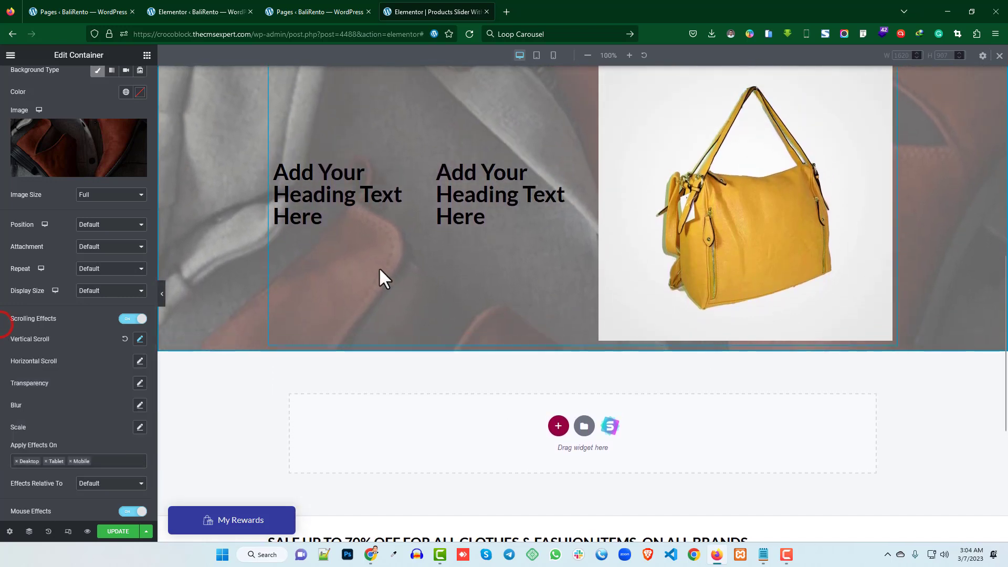
scroll(494, 260, "up", 3)
scroll(216, 296, "up", 5)
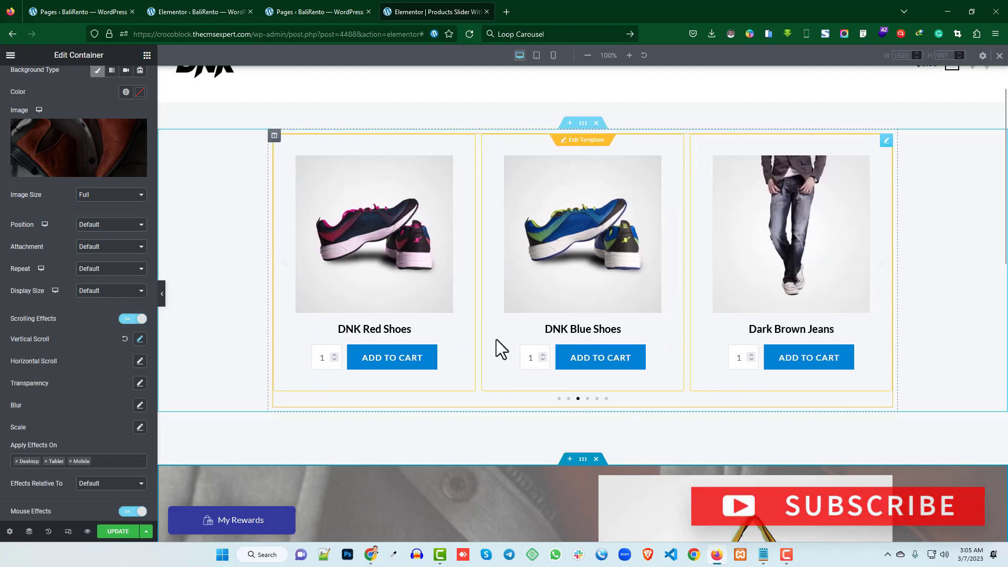
left_click(786, 554)
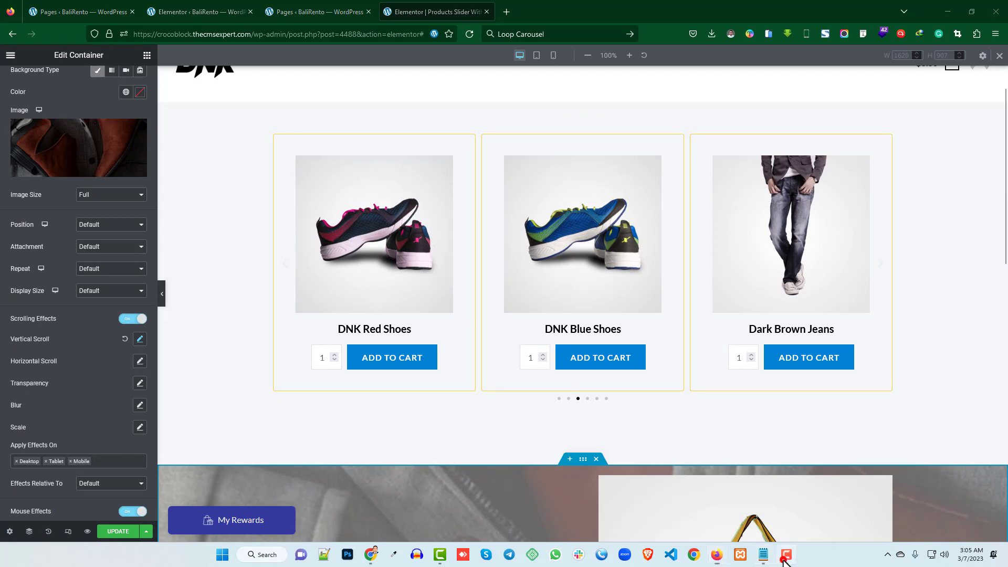